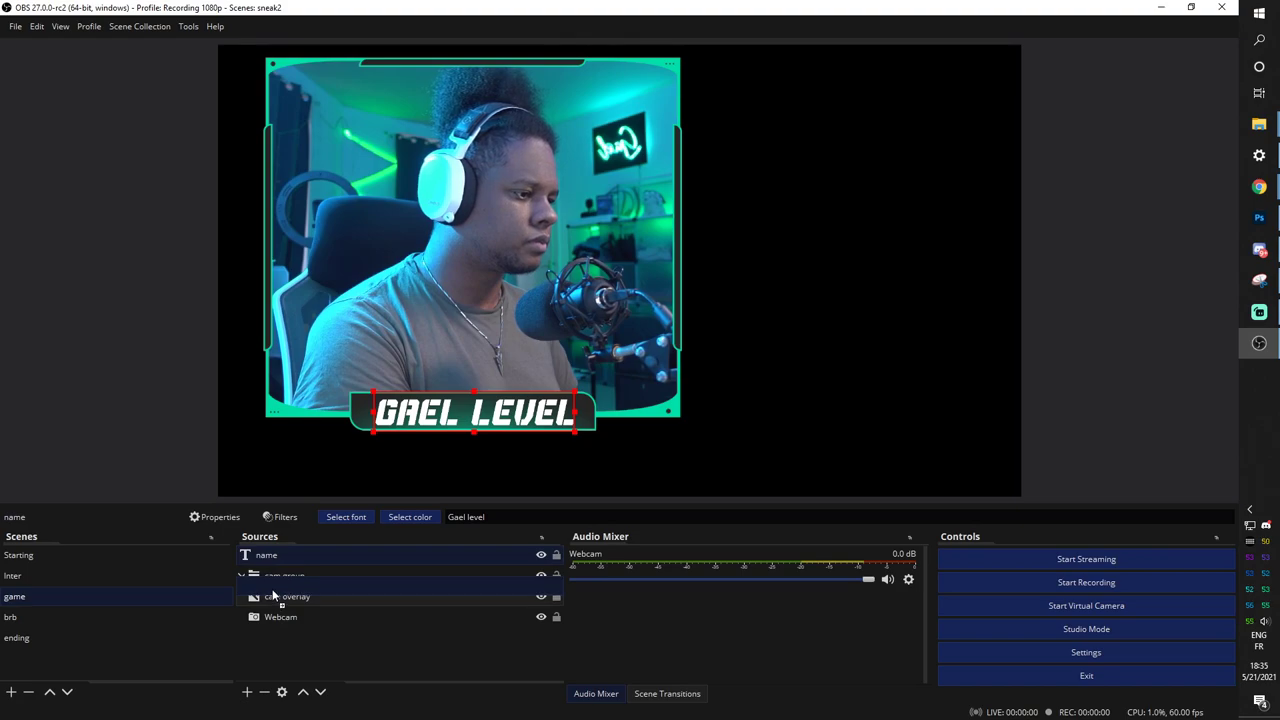
Put the name label into cam group and shrink the group into the game scene's upper left.
click(241, 555)
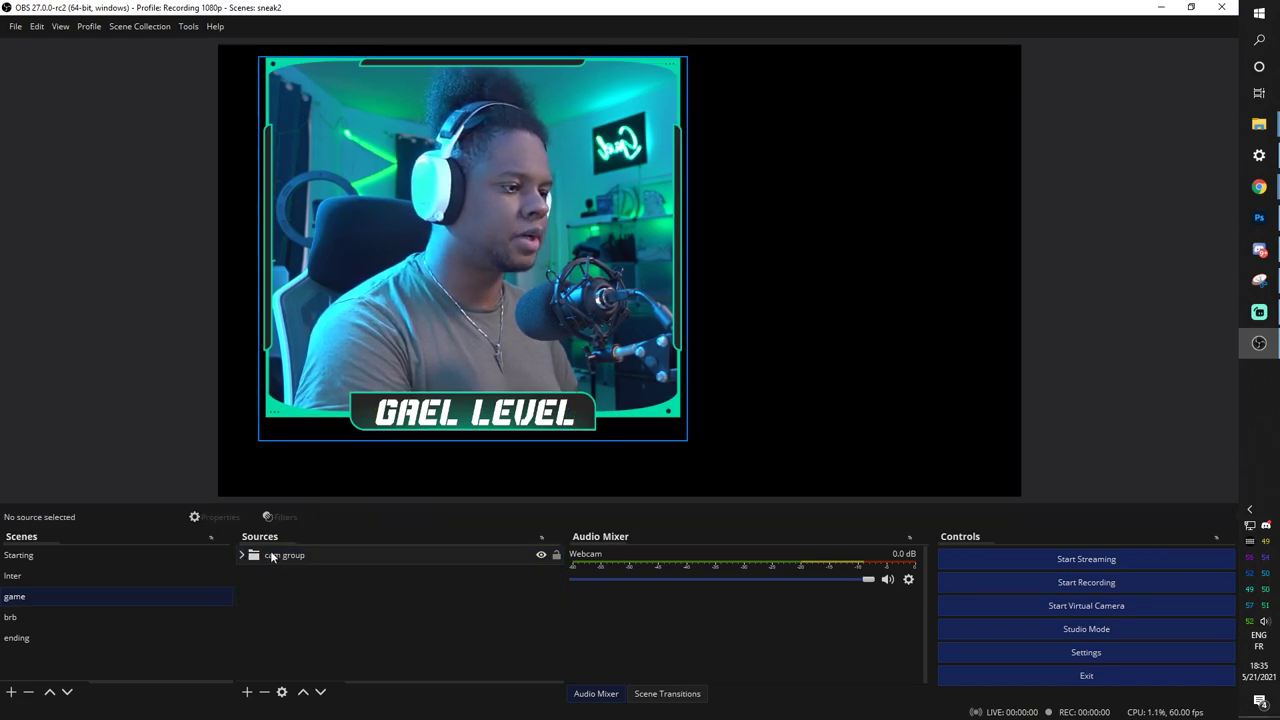
click(284, 555)
mouse_move(565, 152)
mouse_down()
mouse_move(598, 205)
mouse_move(575, 170)
mouse_up()
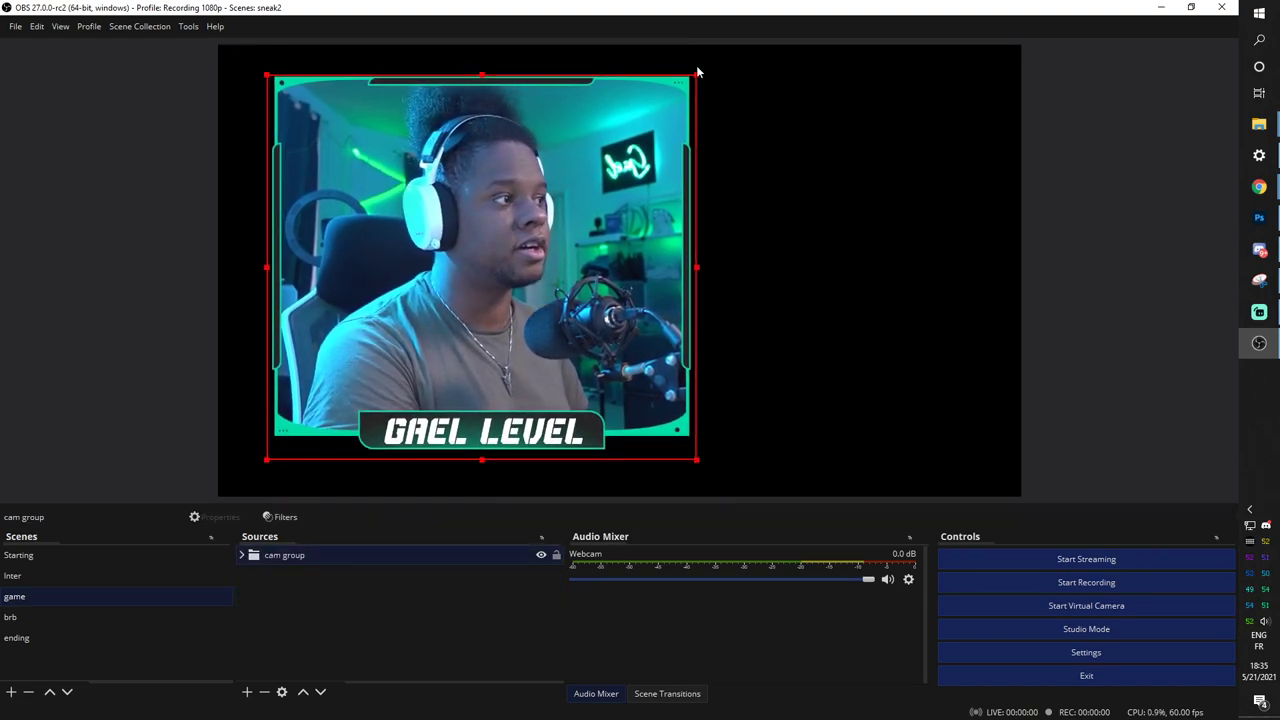
drag(697, 75, 451, 297)
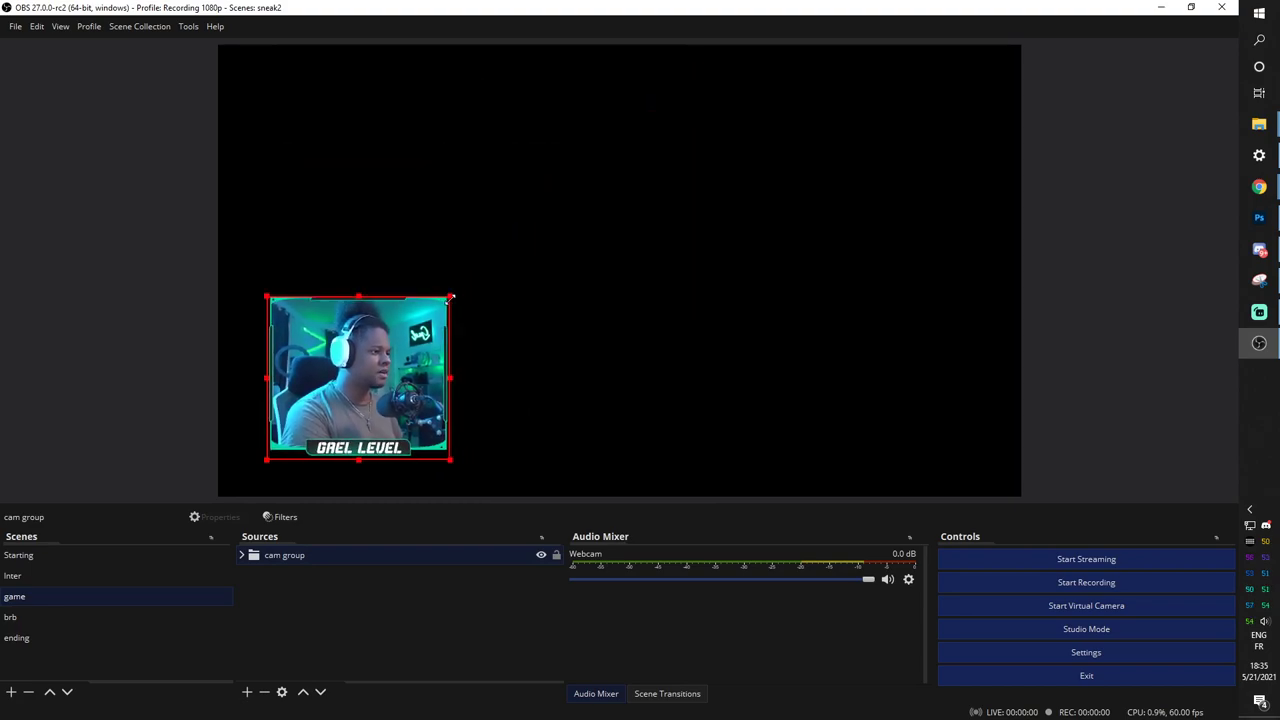
drag(361, 398, 343, 290)
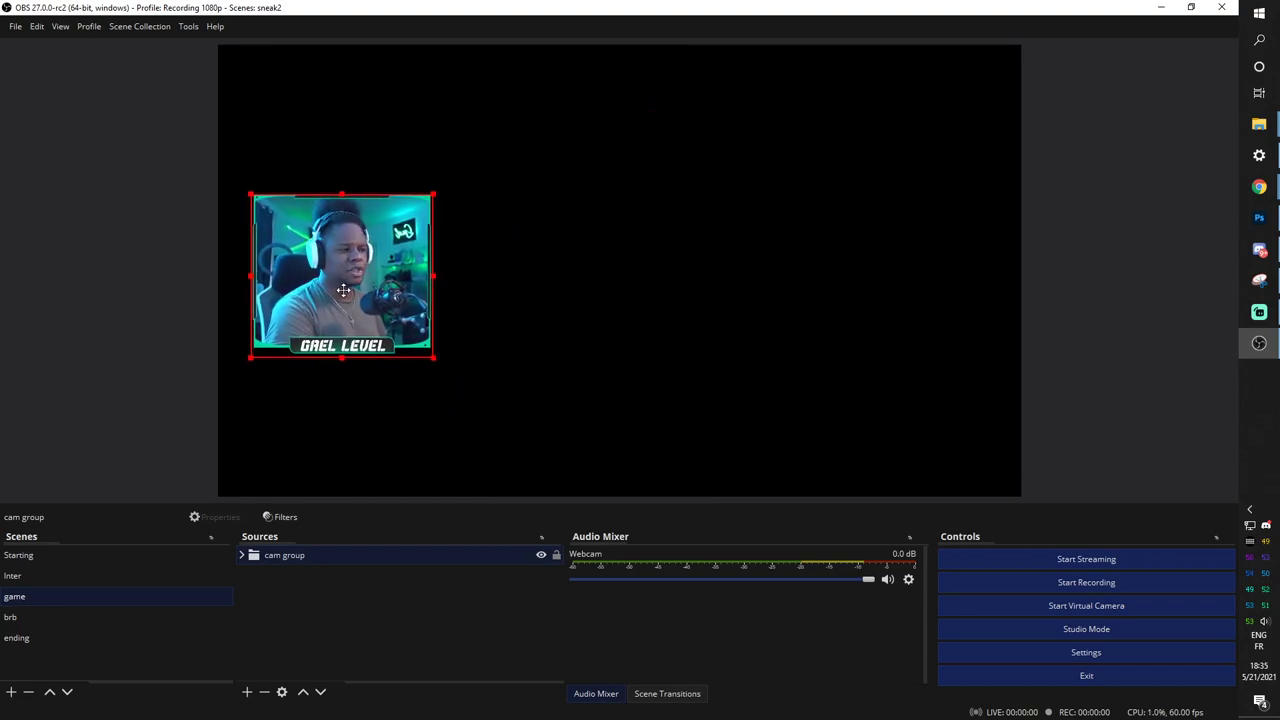
click(425, 606)
Glance at the Inter scene, then return to the game scene to add a source.
click(28, 578)
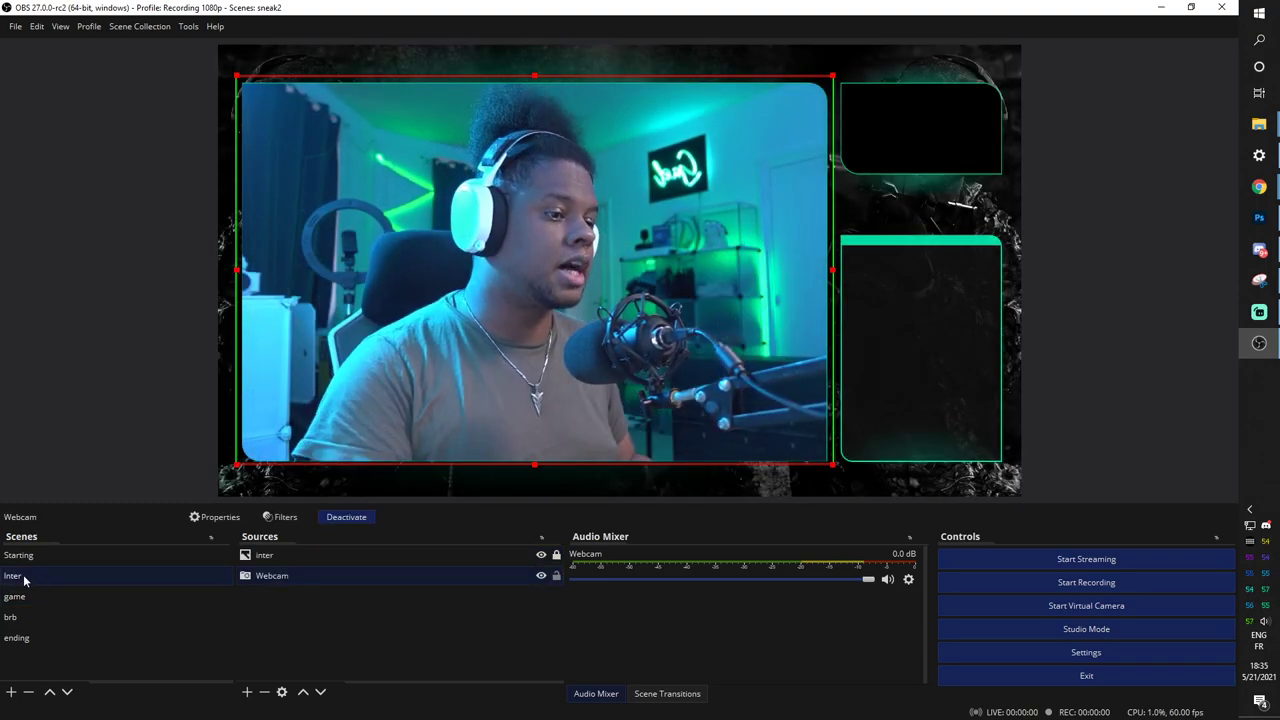
click(18, 596)
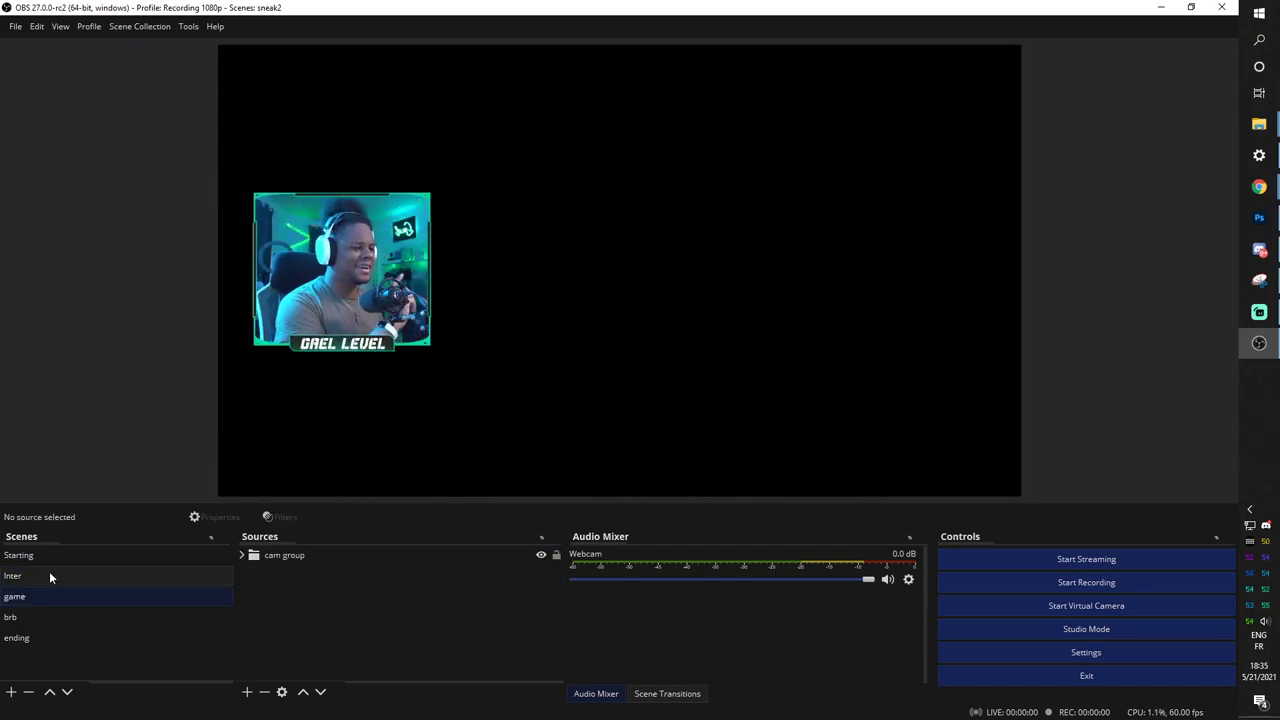
click(247, 692)
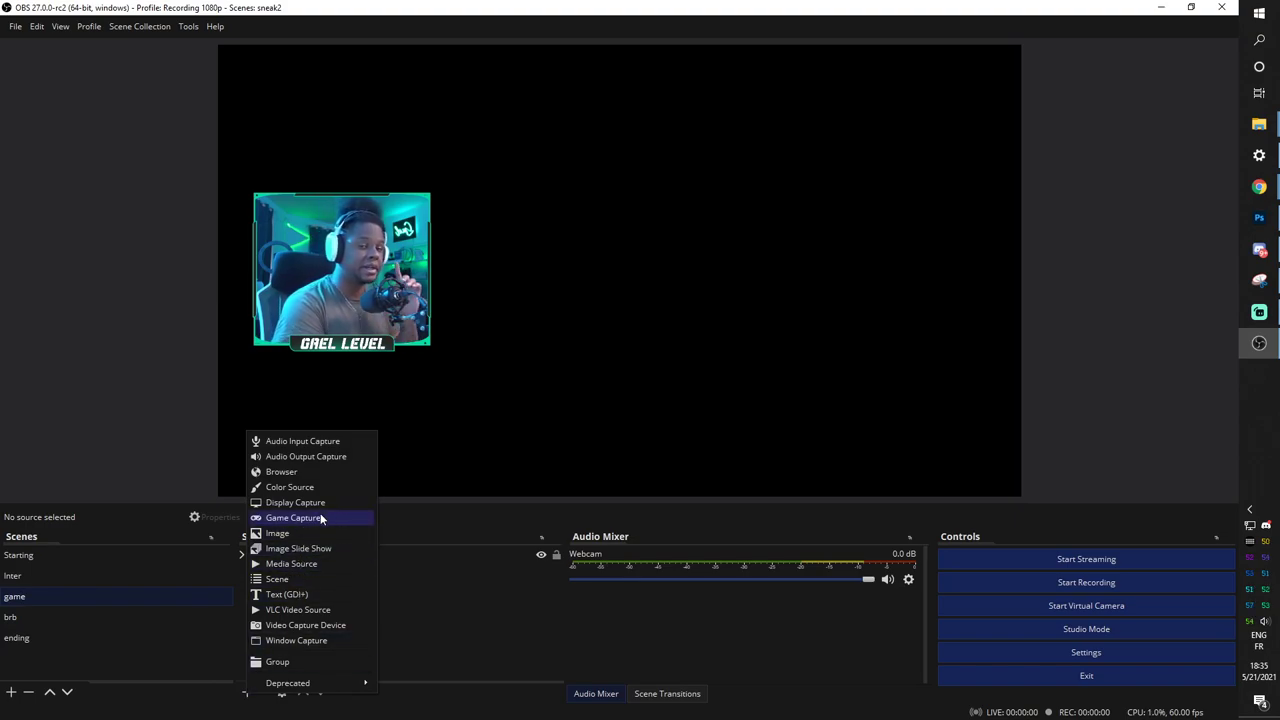
Add a Media Source playing the Apex Legends 2021.05.18 recording beneath cam group, then switch to Inter.
click(300, 563)
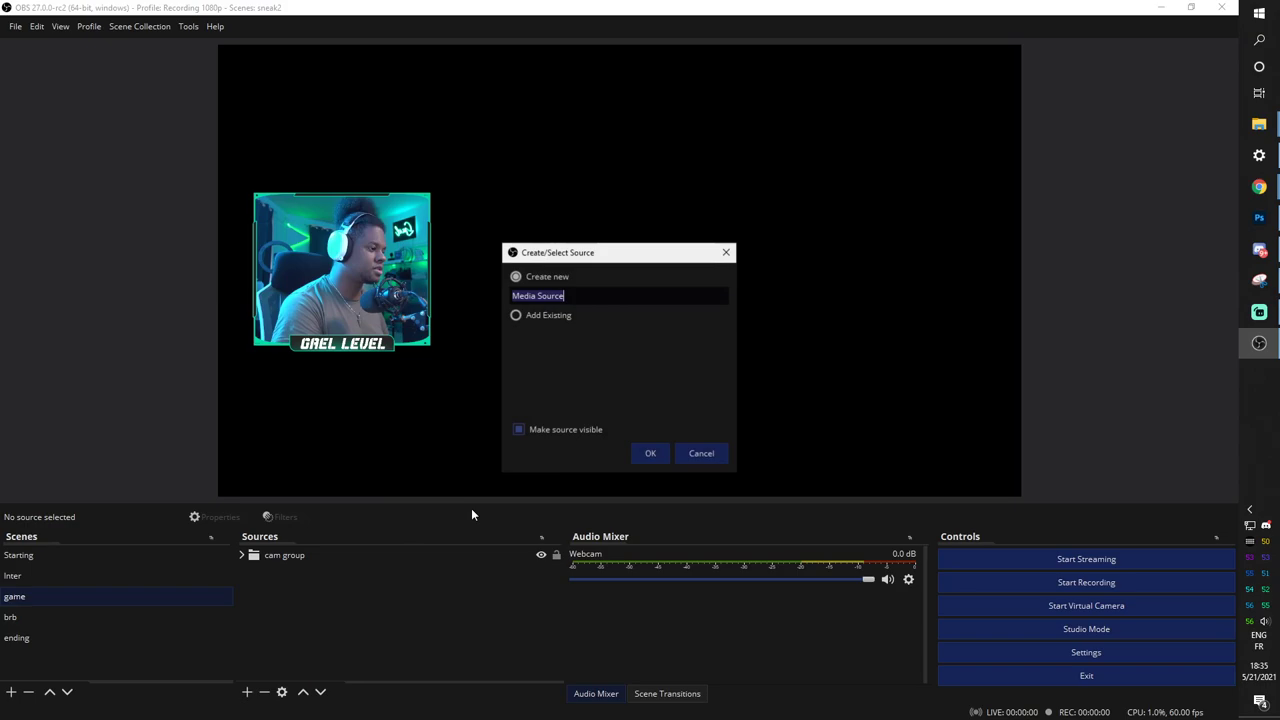
click(650, 454)
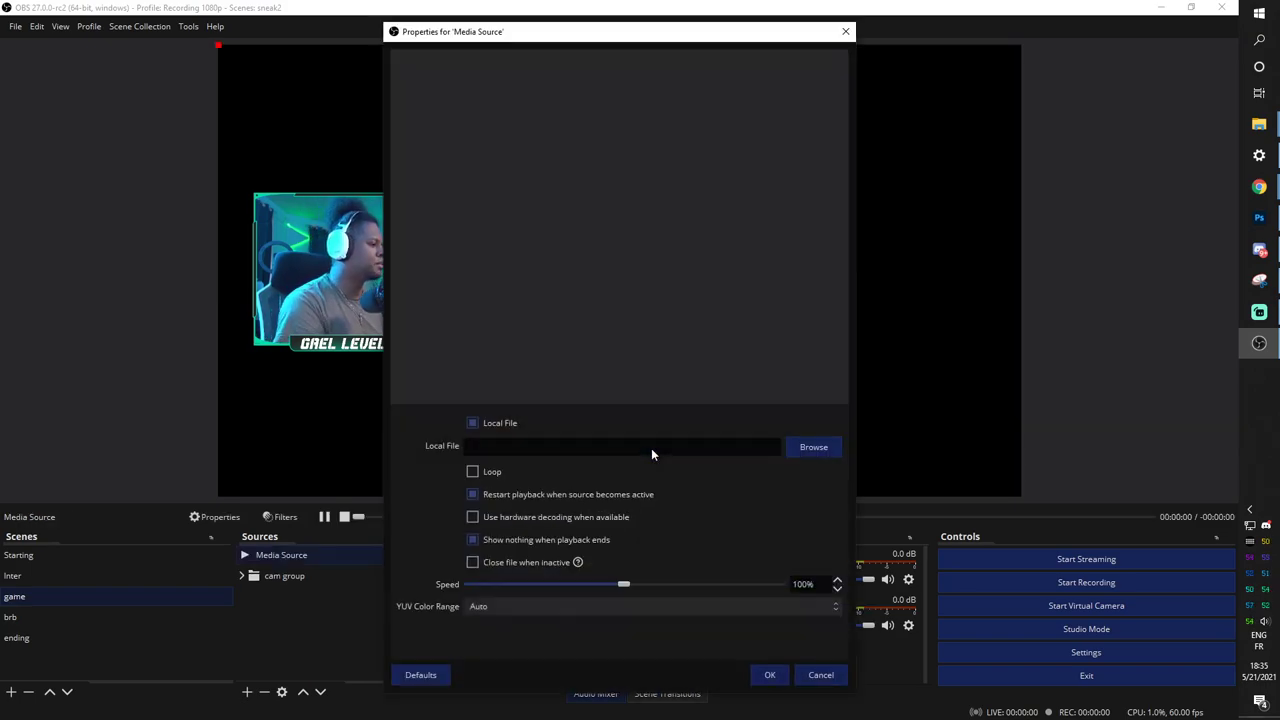
click(808, 449)
scroll(900, 240, down, 3)
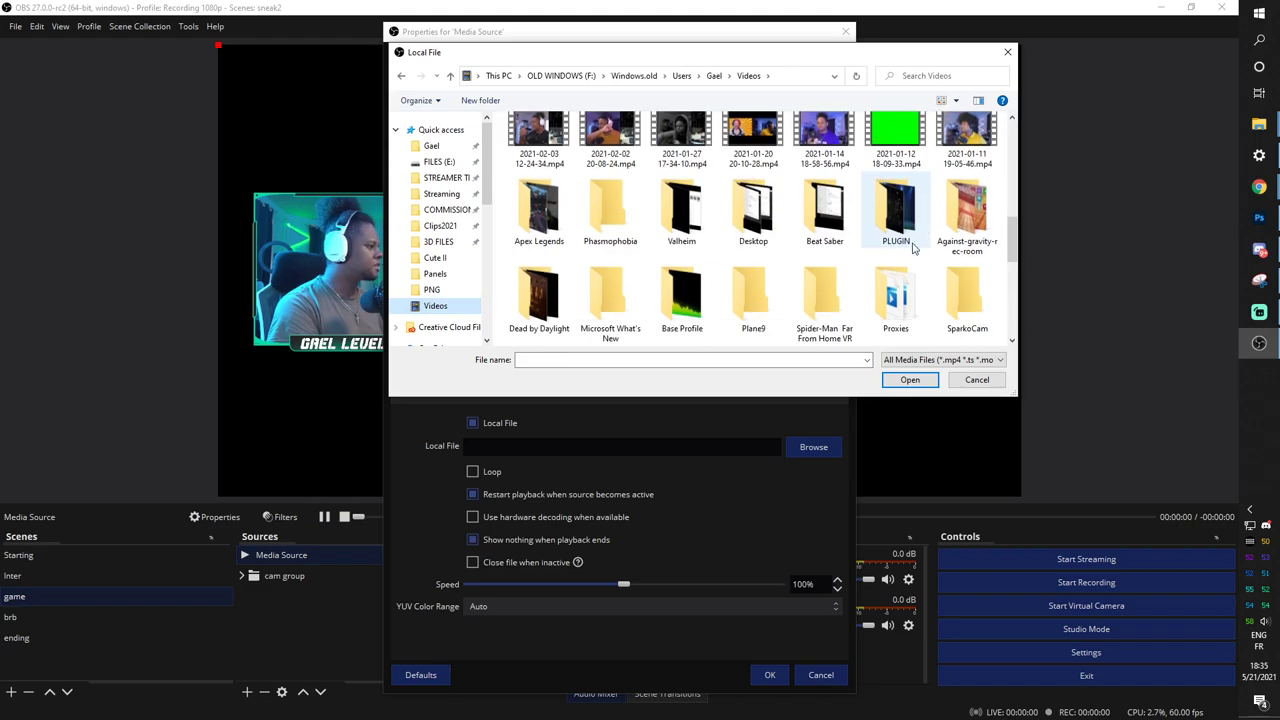
double_click(539, 210)
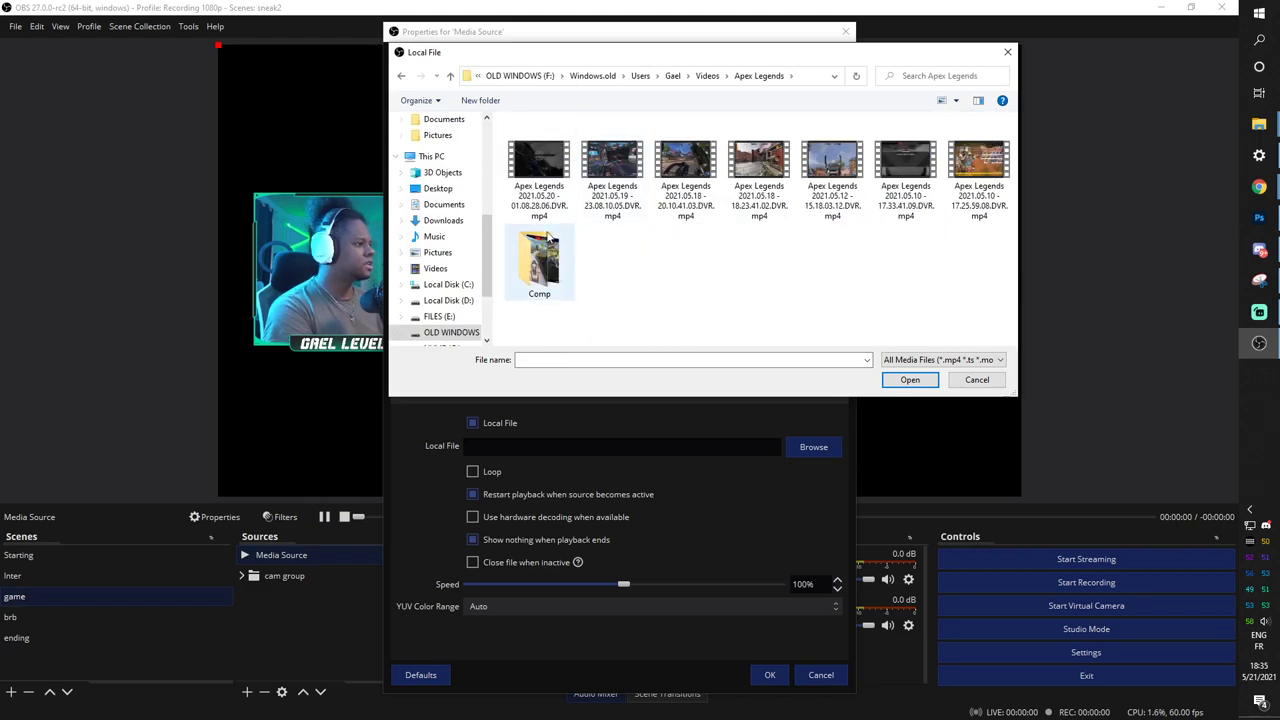
double_click(703, 175)
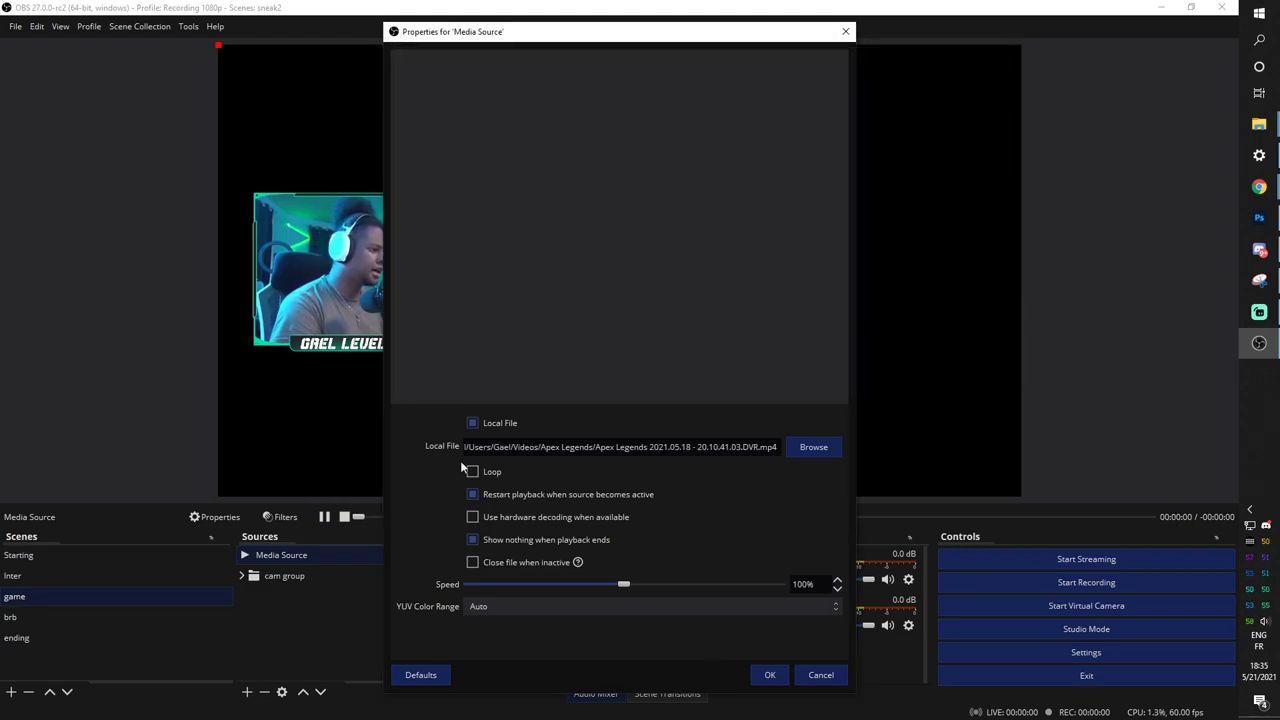
click(769, 675)
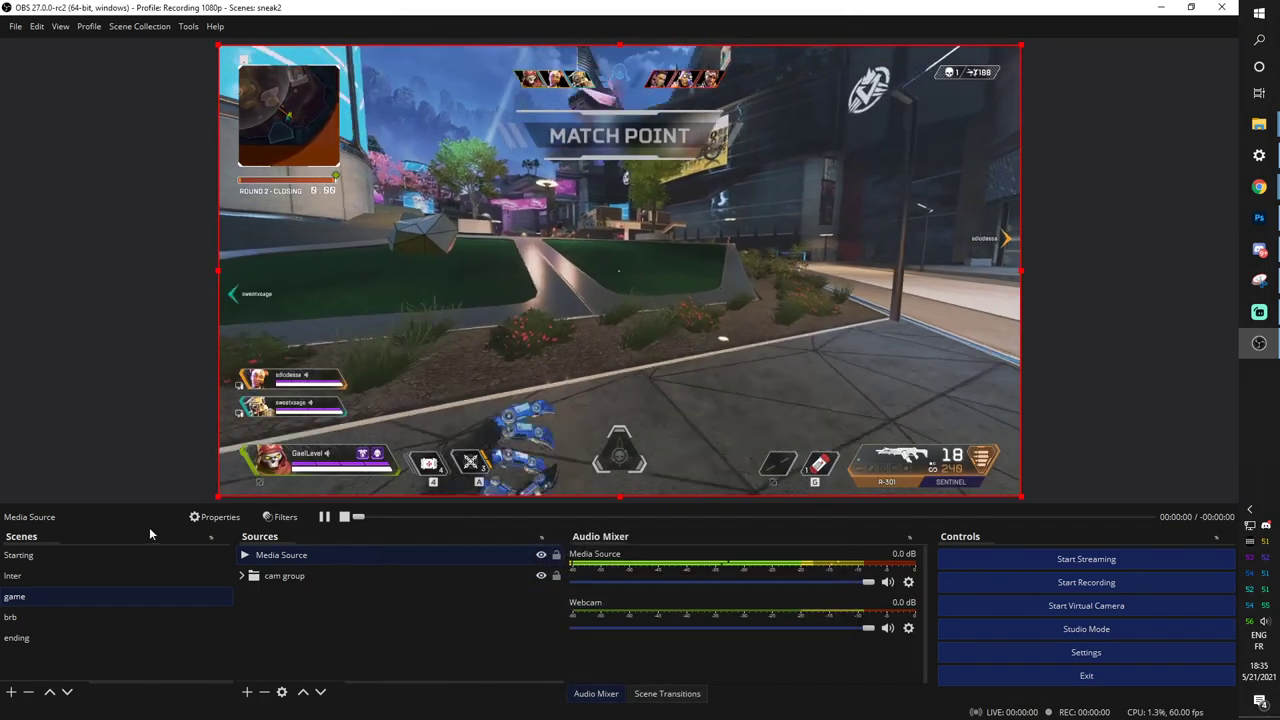
drag(293, 563, 292, 592)
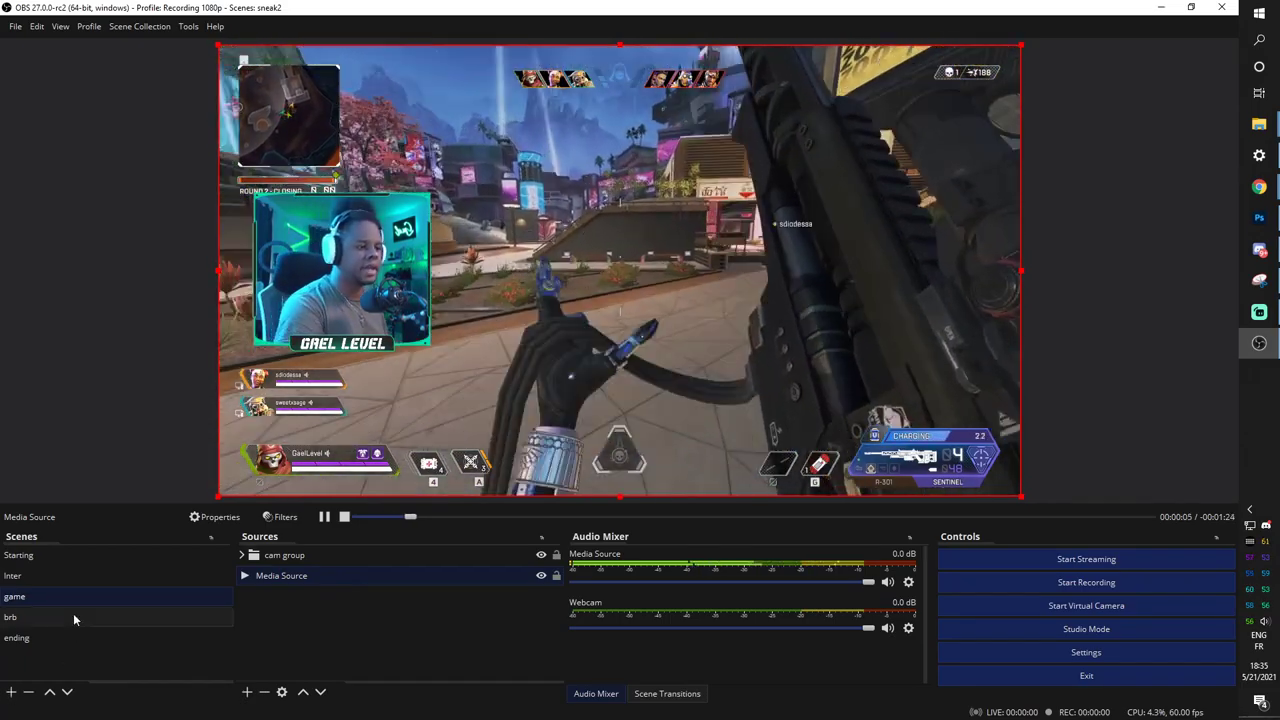
click(42, 576)
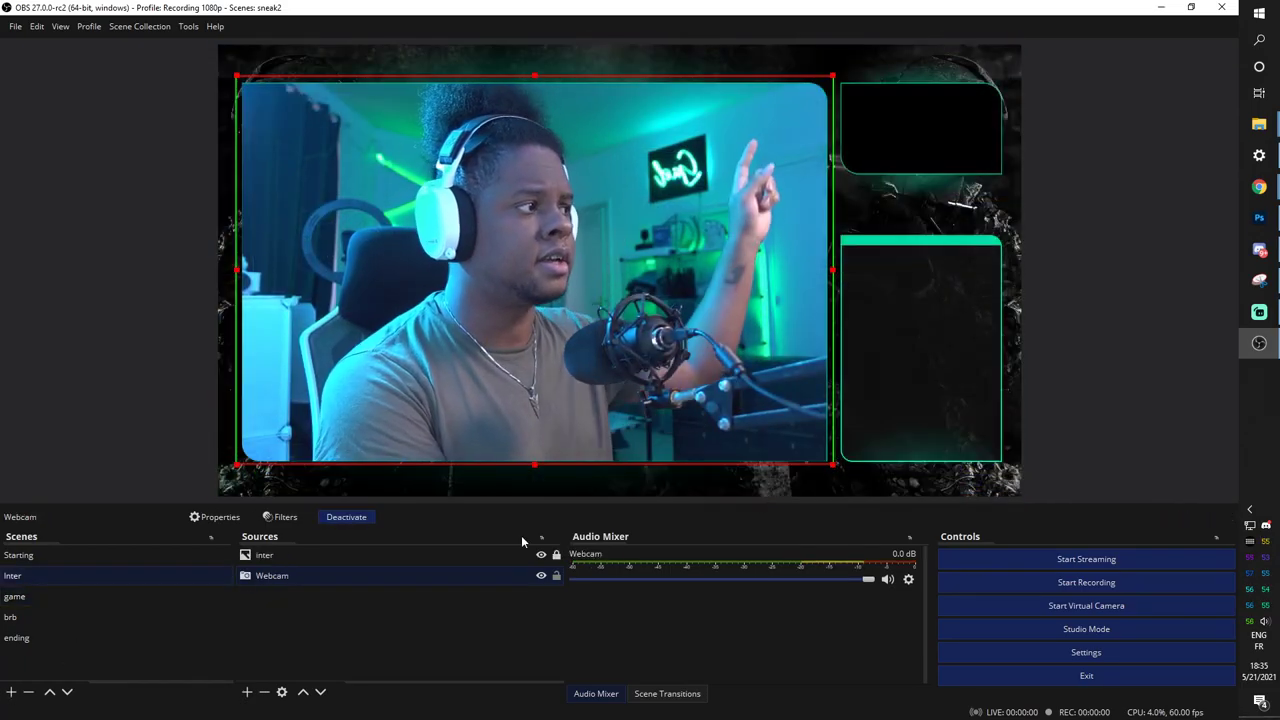
Add the existing gameplay Media Source to the Inter scene.
click(317, 620)
click(247, 692)
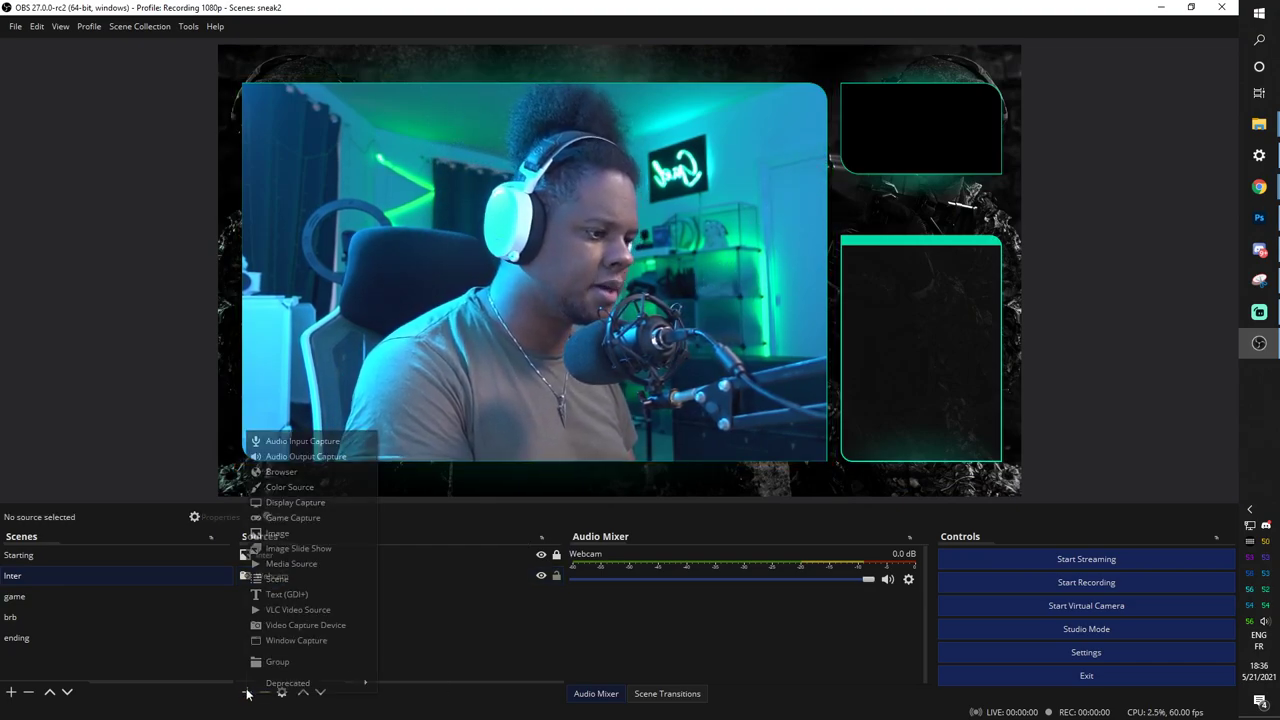
click(291, 563)
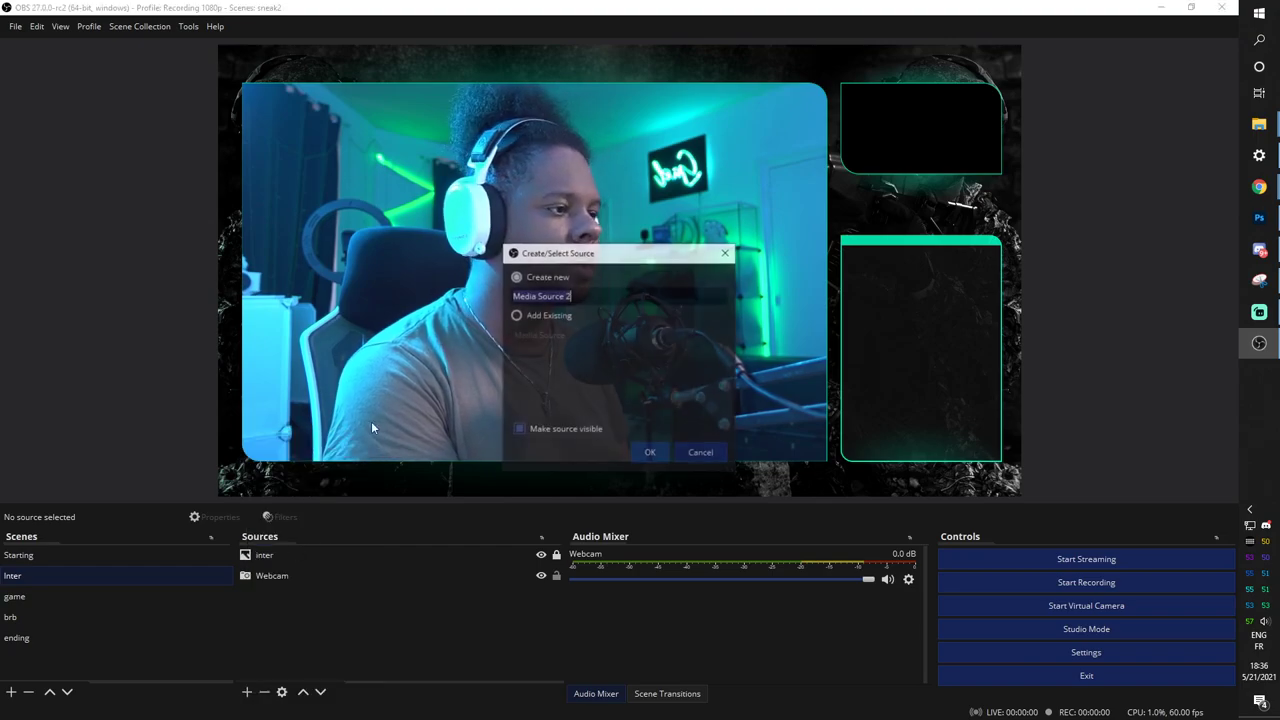
click(516, 315)
click(528, 335)
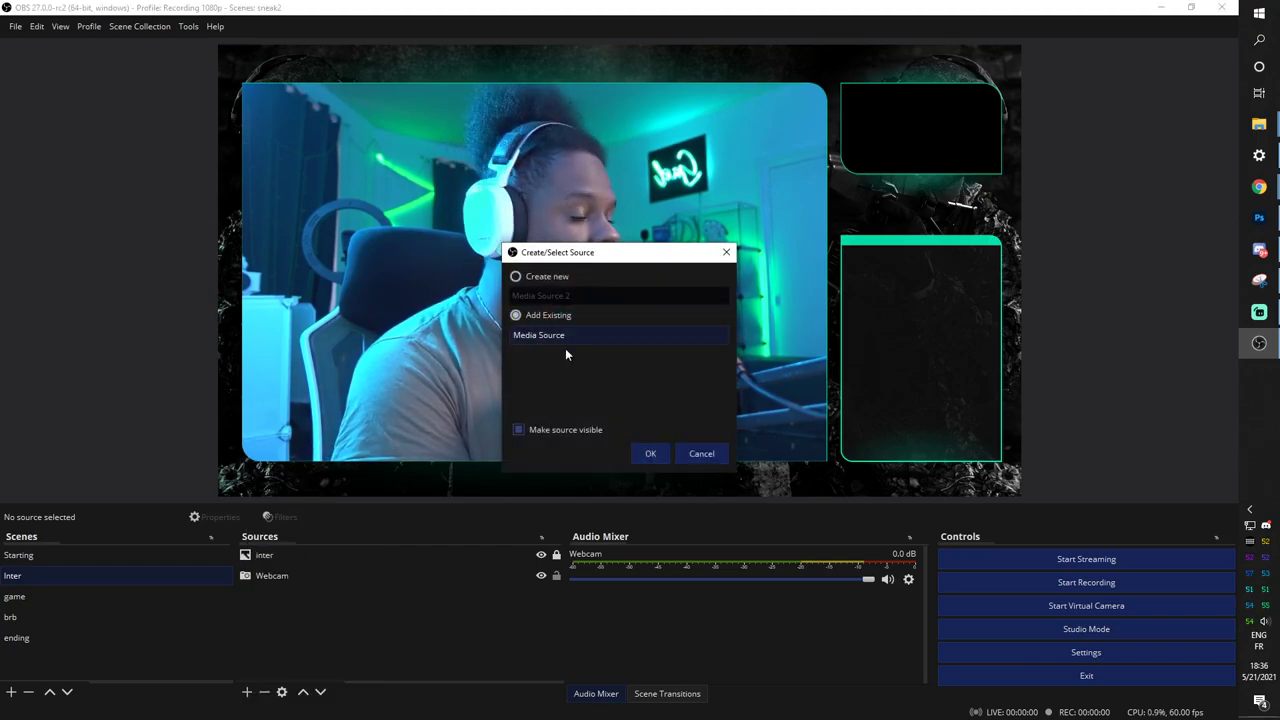
click(650, 454)
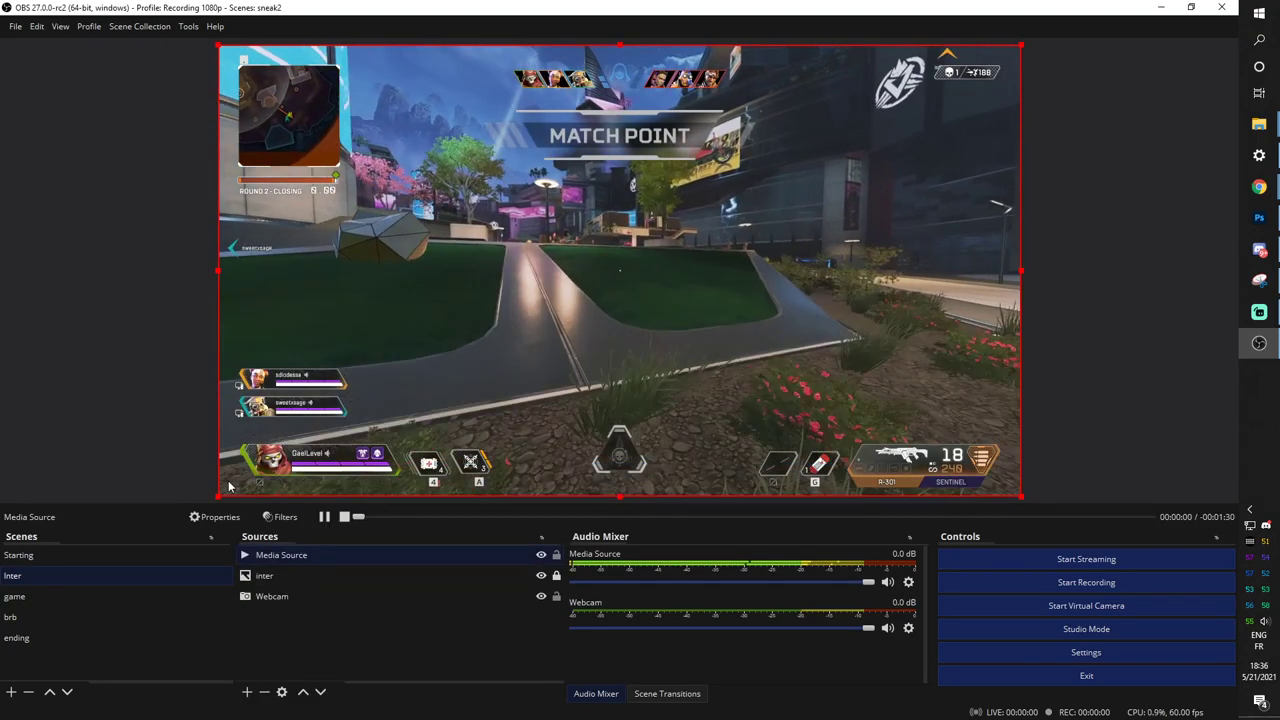
Fit the gameplay into the top-right panel on the bottom layer, then preview the game and brb scenes.
drag(860, 228, 912, 176)
drag(155, 595, 280, 617)
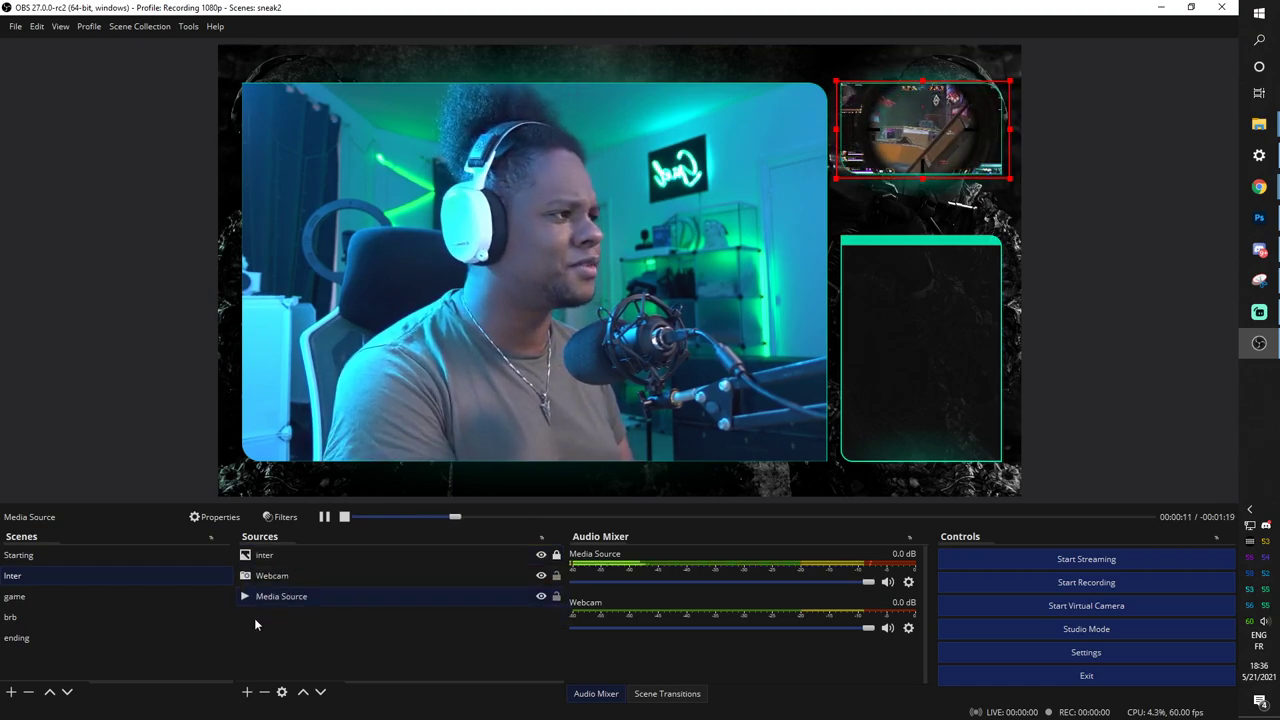
click(254, 618)
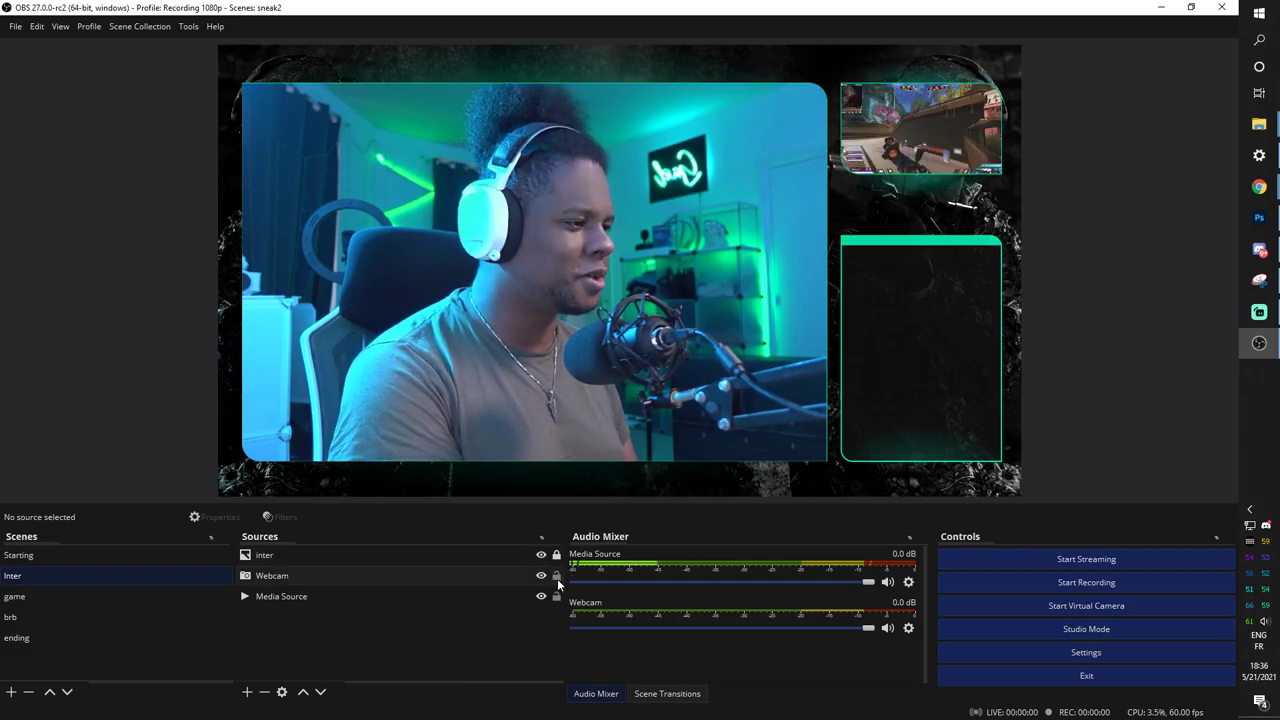
click(42, 597)
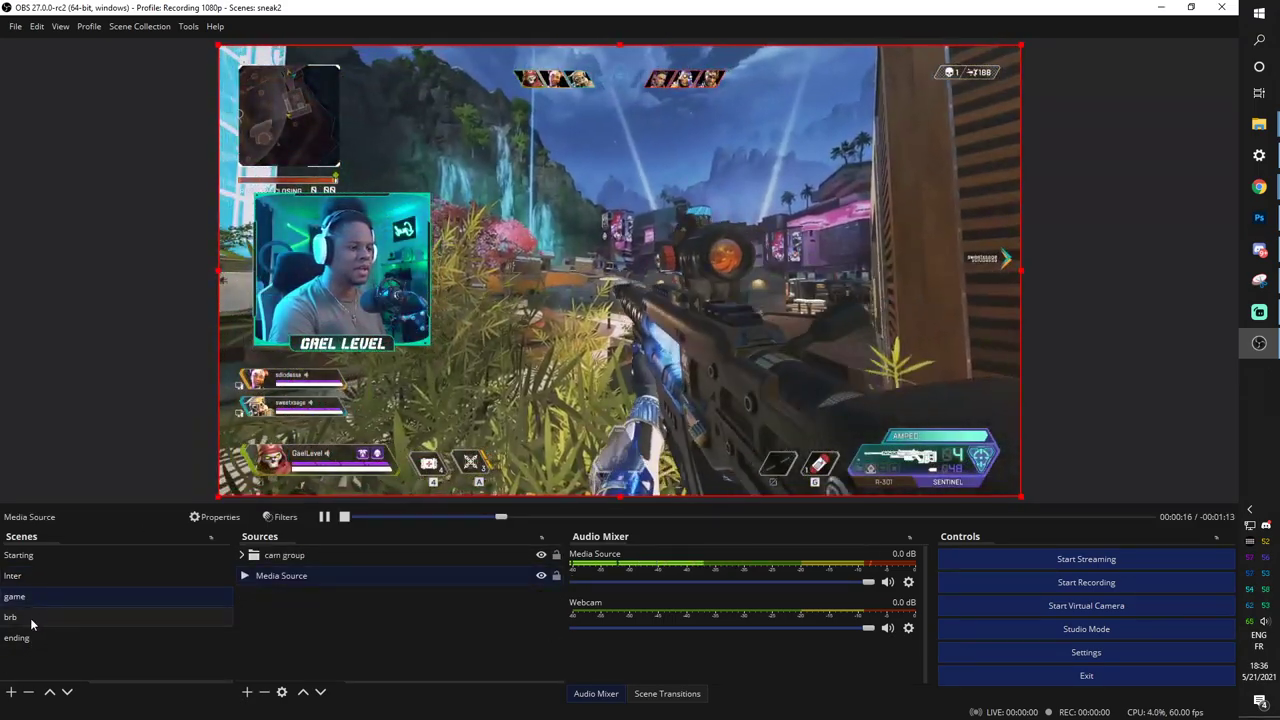
click(32, 618)
click(36, 575)
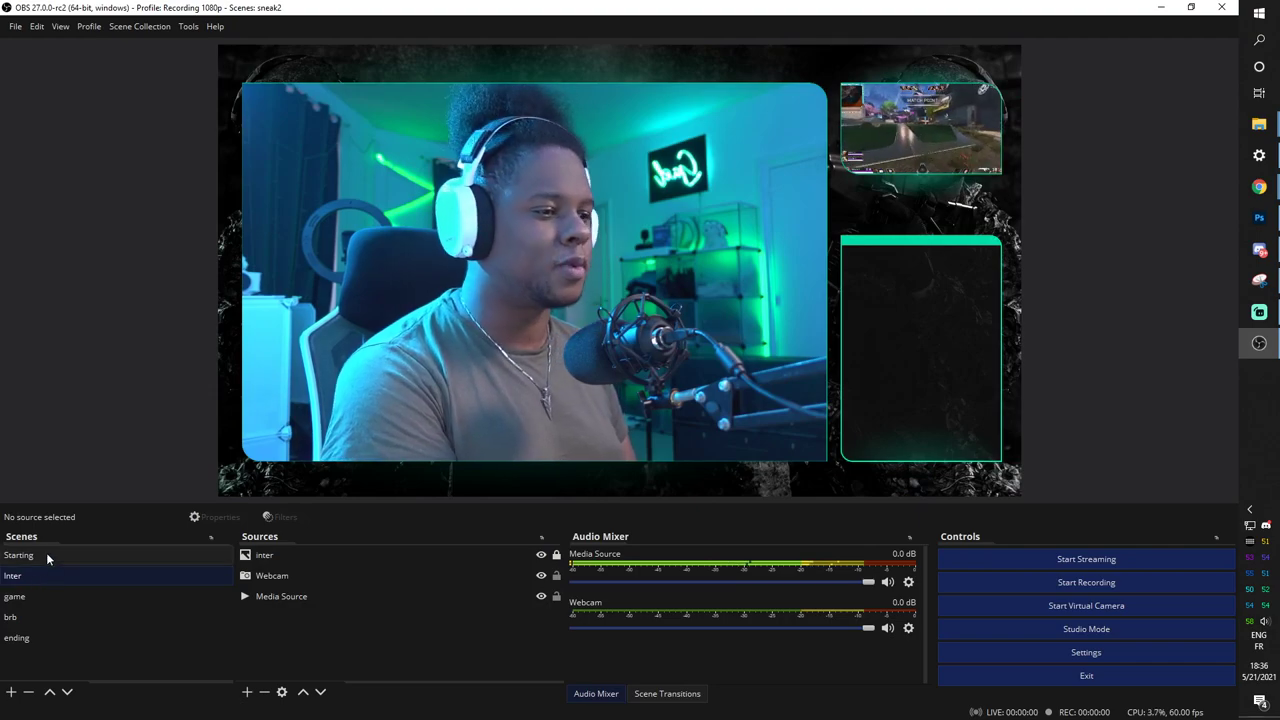
In the Starting scene, add a new Image source named 'labels bar'.
click(46, 554)
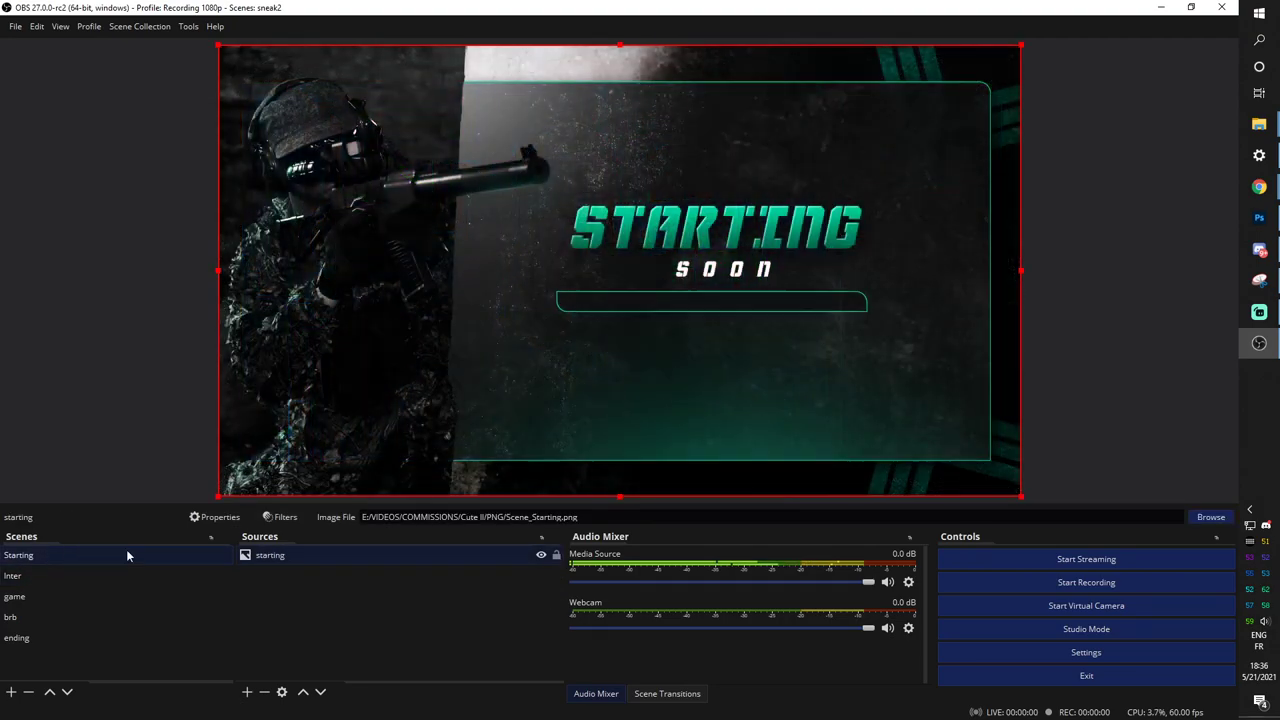
click(247, 694)
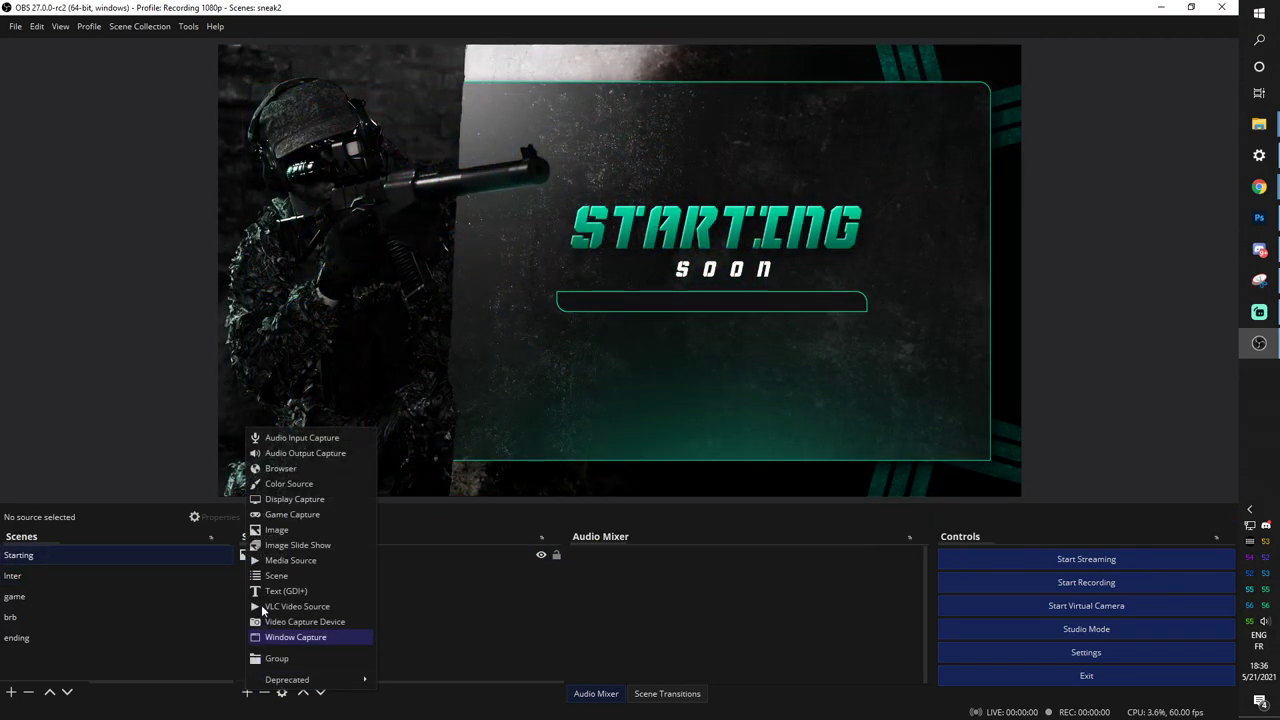
click(280, 529)
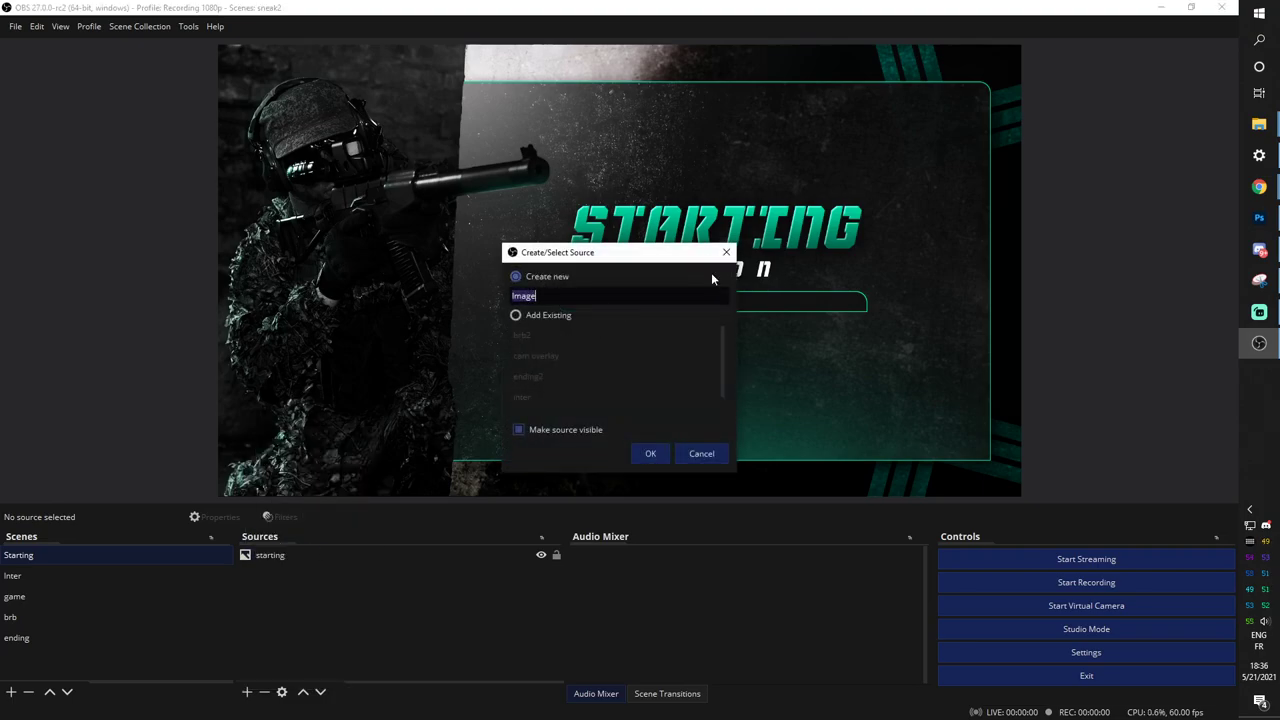
text(labels bar)
key(Return)
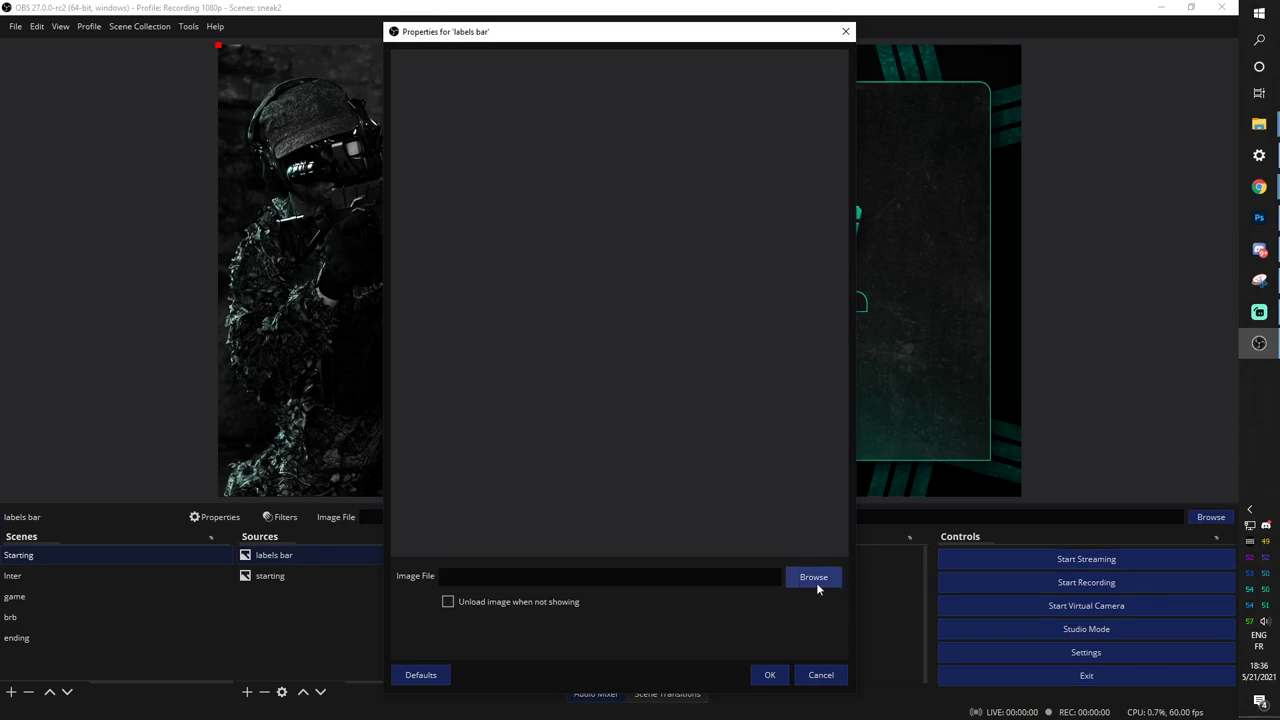
Load the affiliate labels bar PNG into it and move the bar lower in the scene.
click(813, 578)
scroll(428, 210, up, 3)
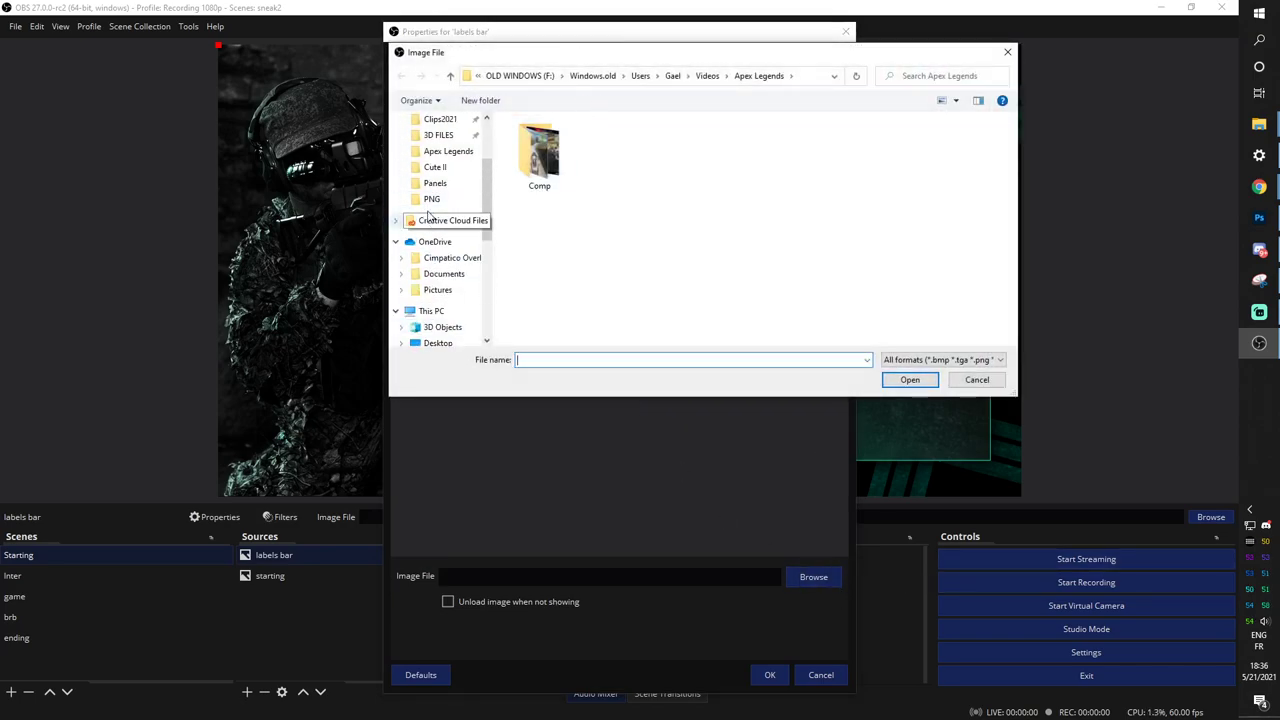
click(431, 200)
click(816, 205)
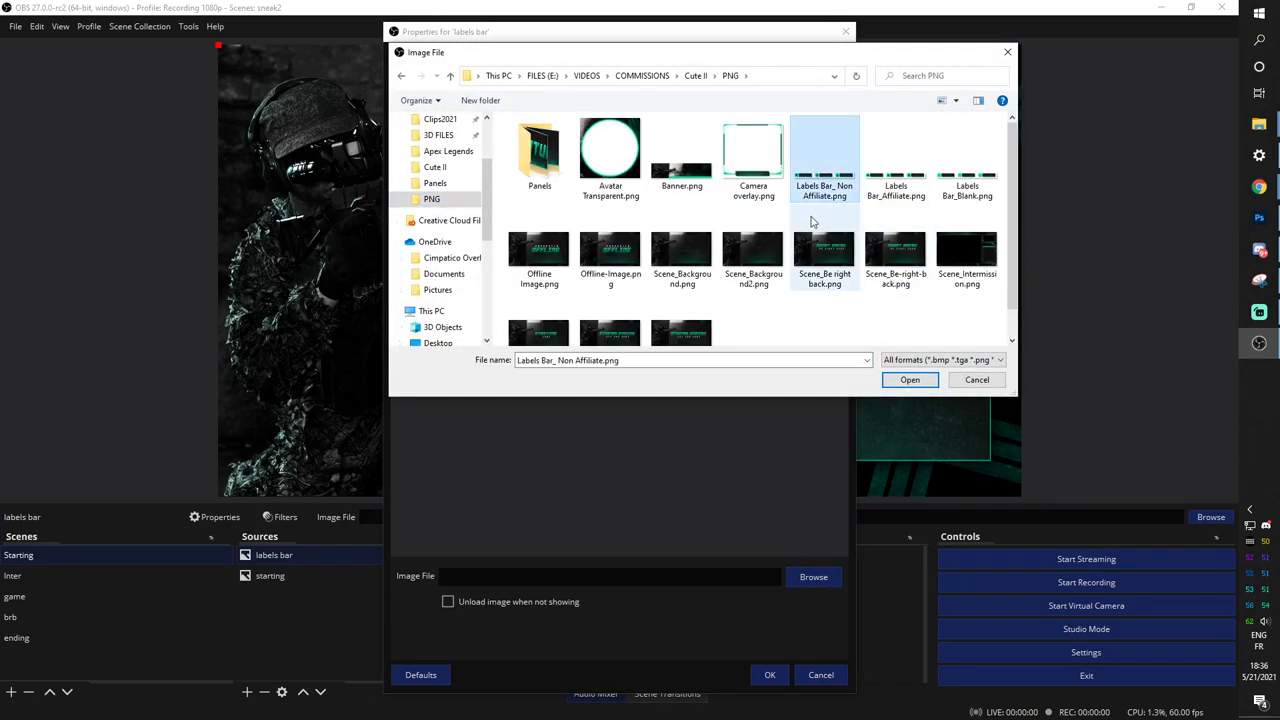
double_click(898, 195)
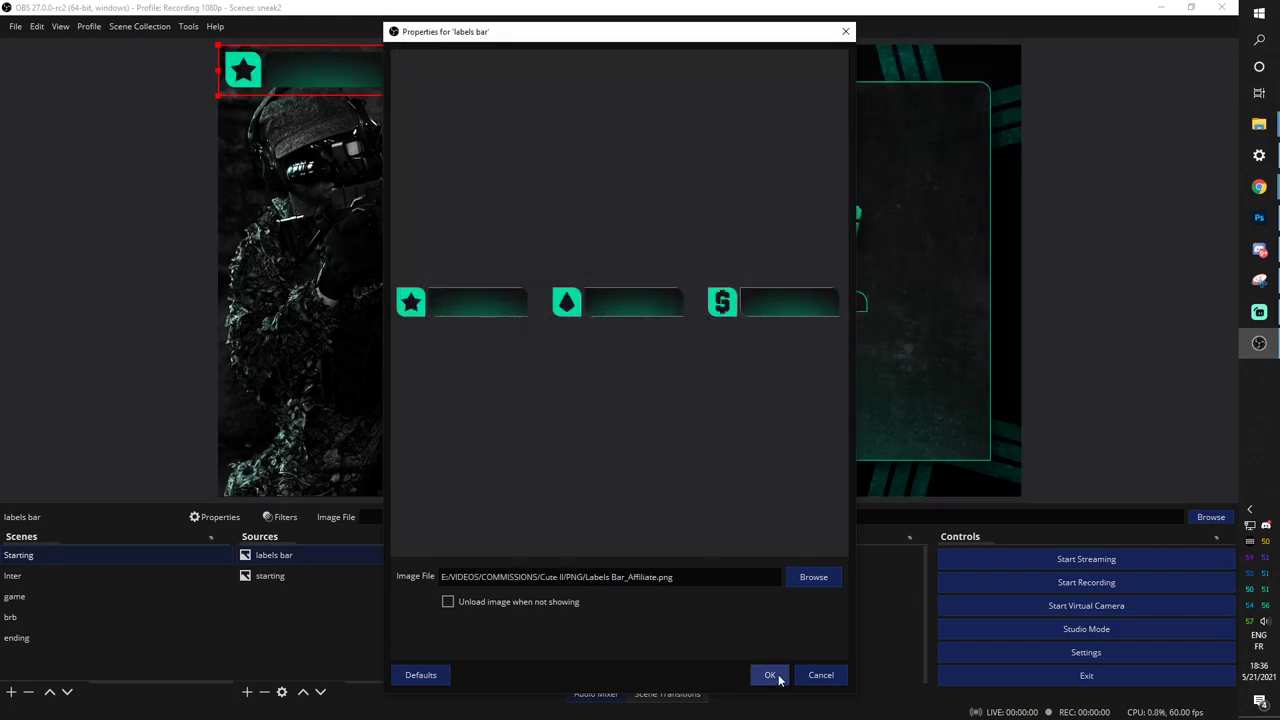
click(770, 675)
drag(328, 100, 400, 415)
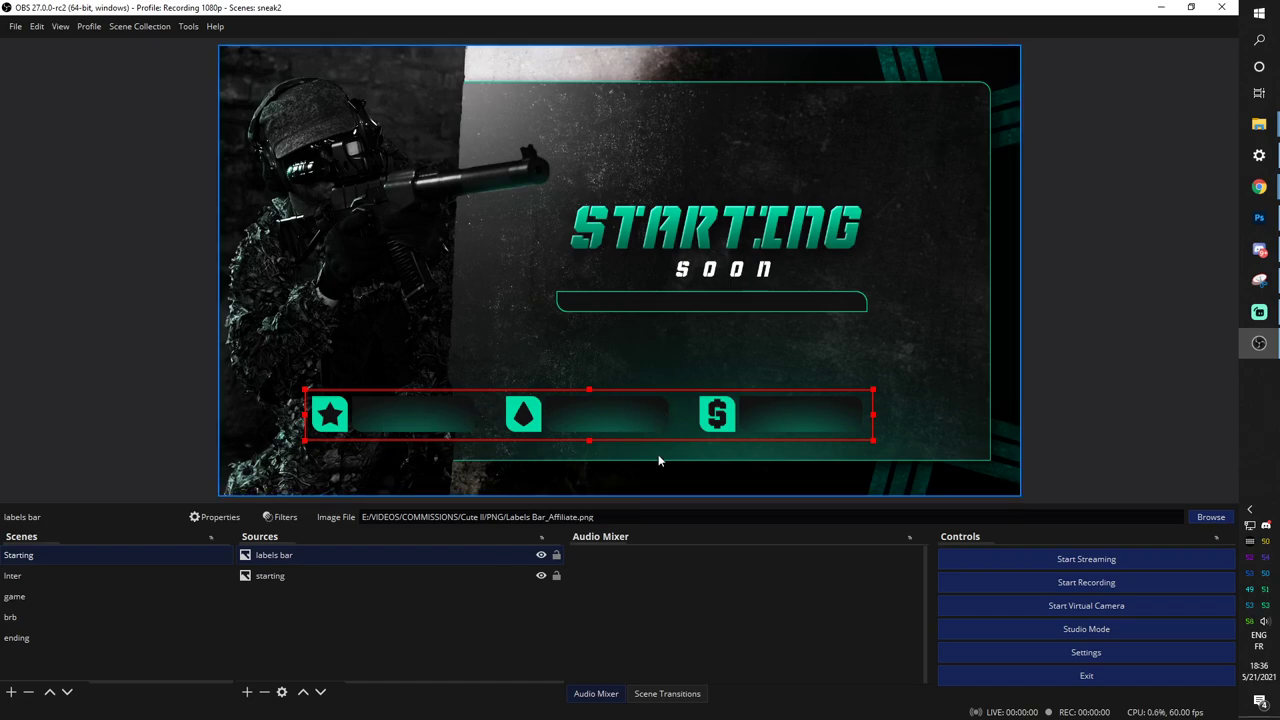
click(307, 634)
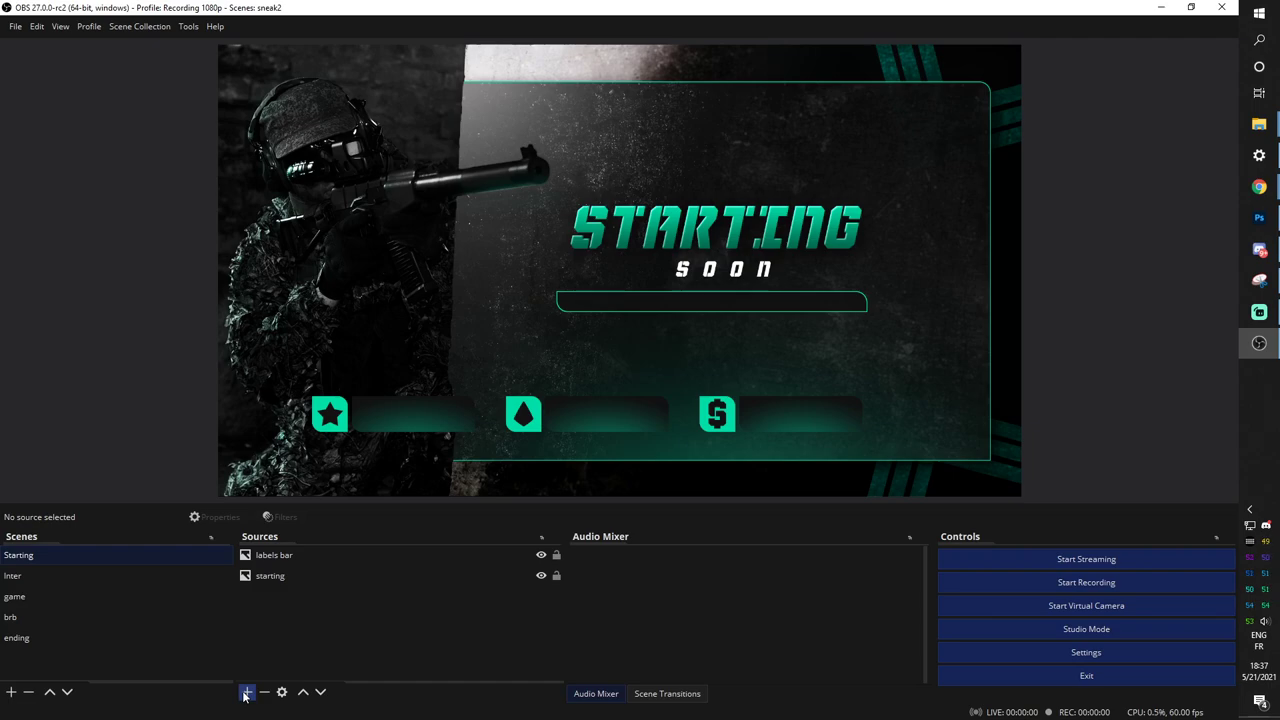
Add a Text (GDI+) source 'sub' reading Desktop/Stream labels/most_recent_subscriber.txt.
click(246, 692)
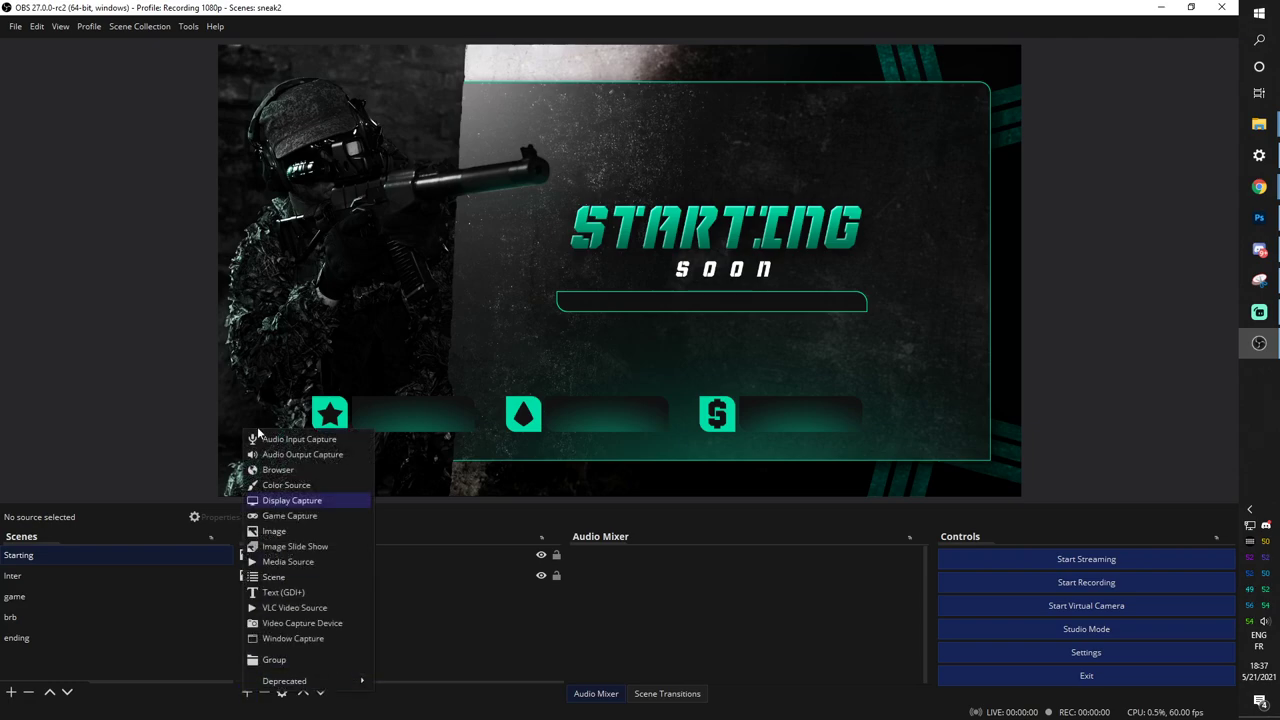
click(283, 593)
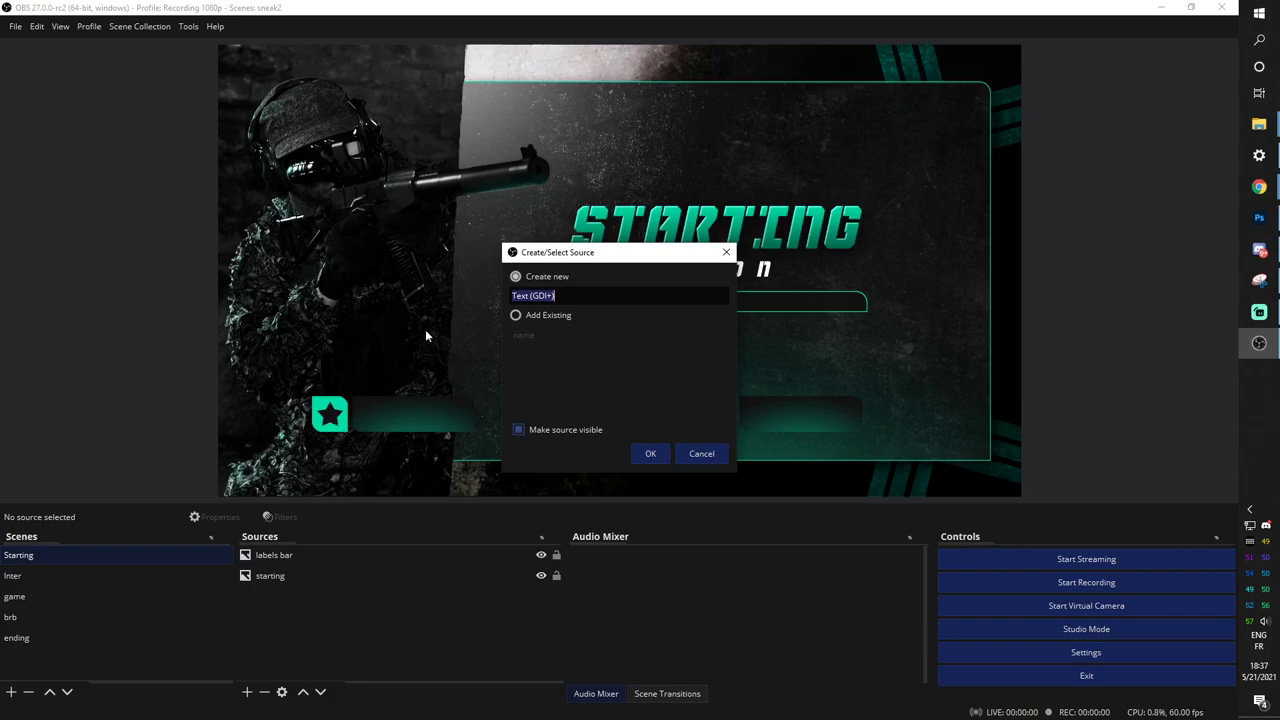
text(sub)
key(Return)
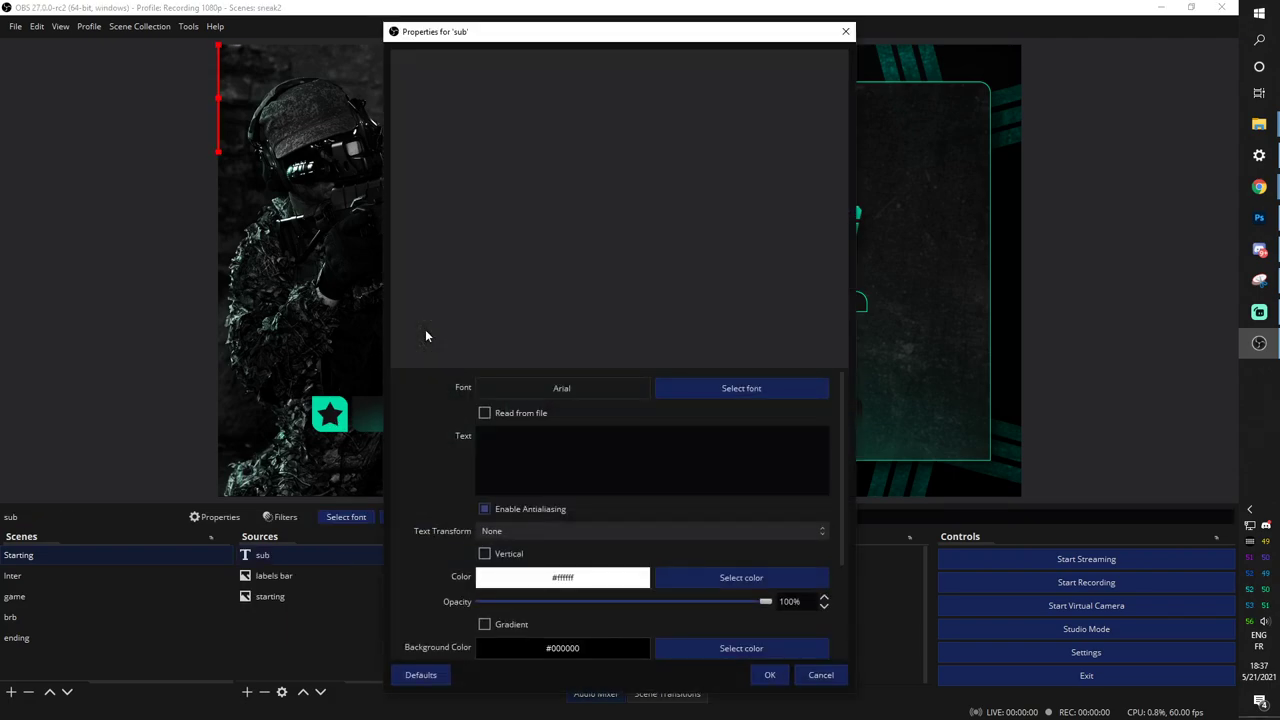
click(484, 415)
click(806, 456)
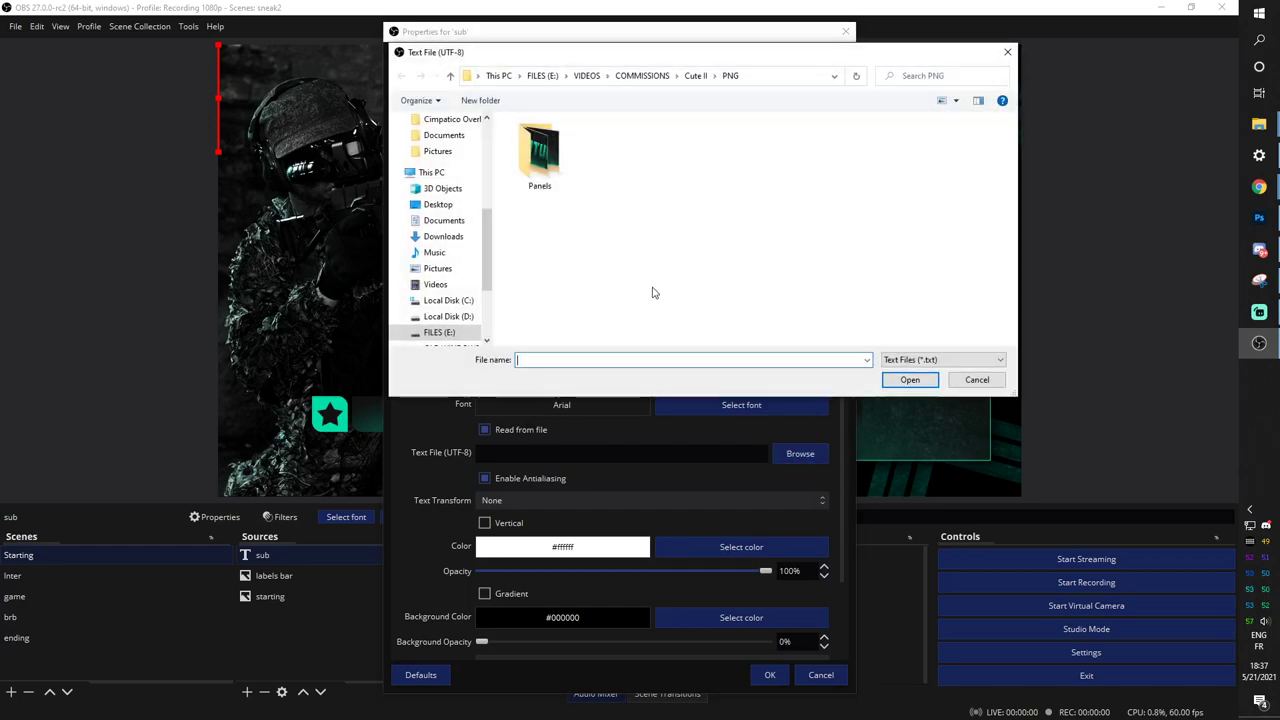
click(436, 205)
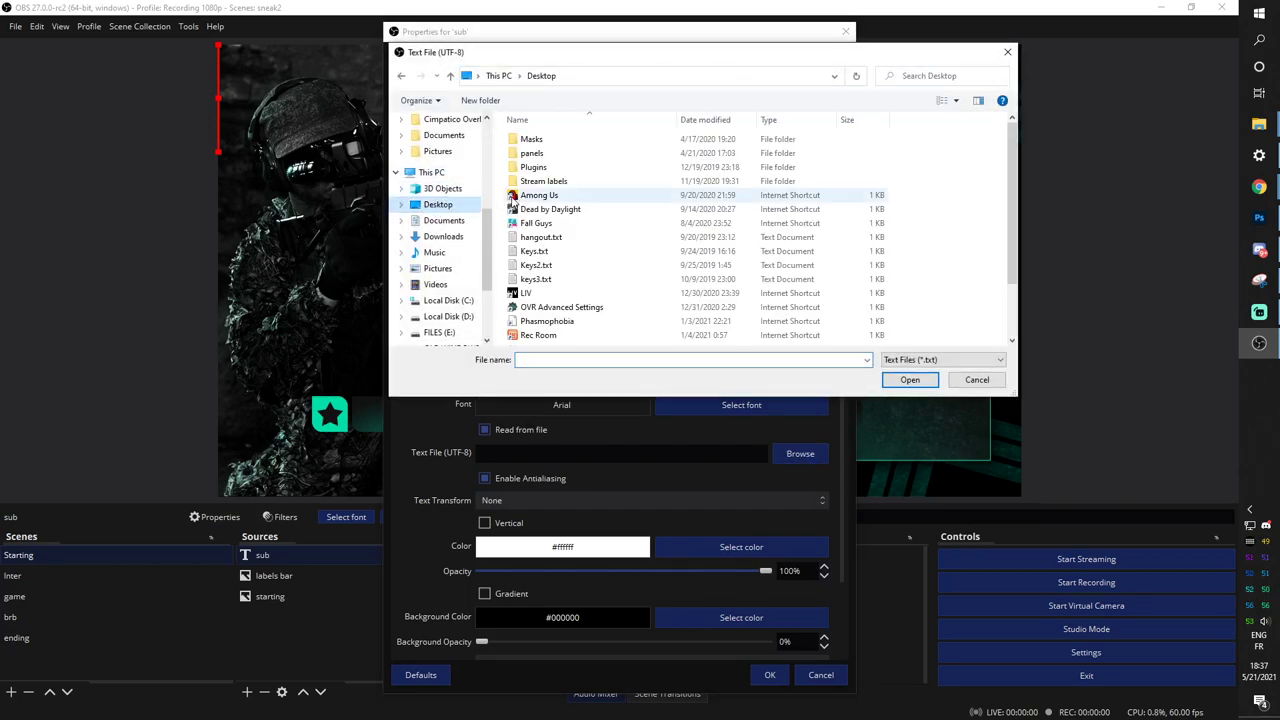
double_click(556, 183)
click(562, 210)
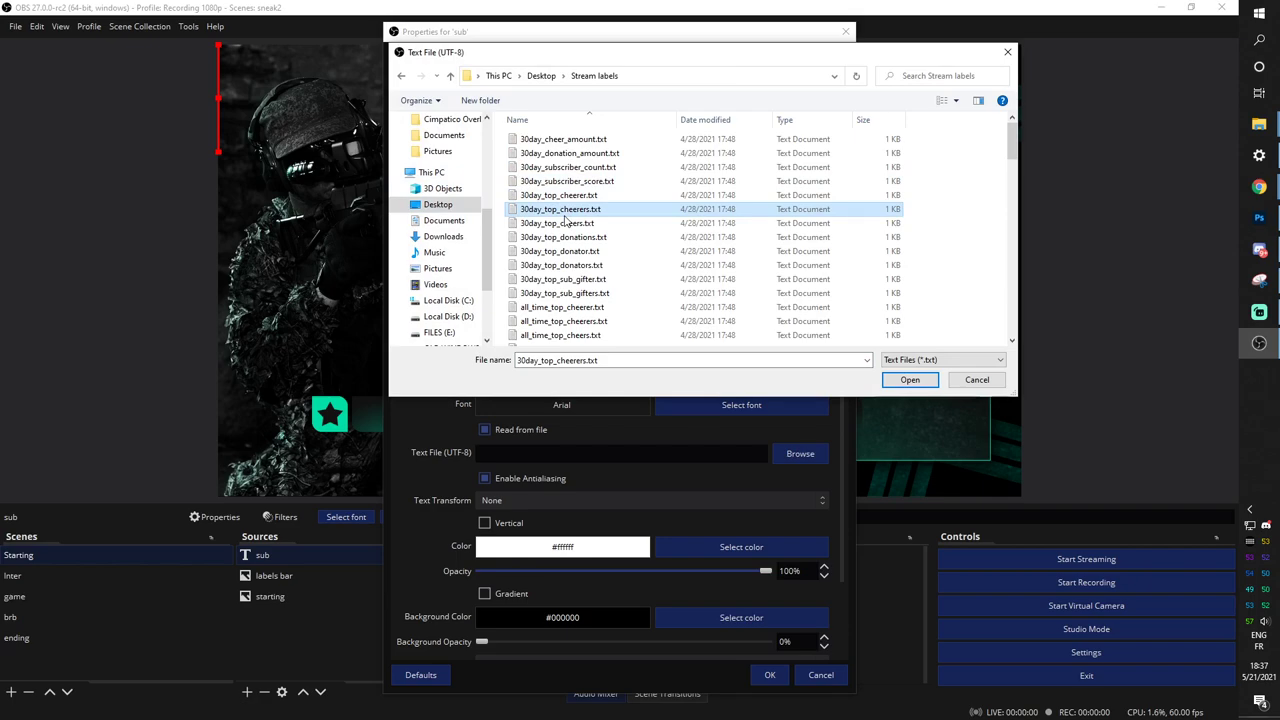
key(m)
scroll(566, 223, down, 2)
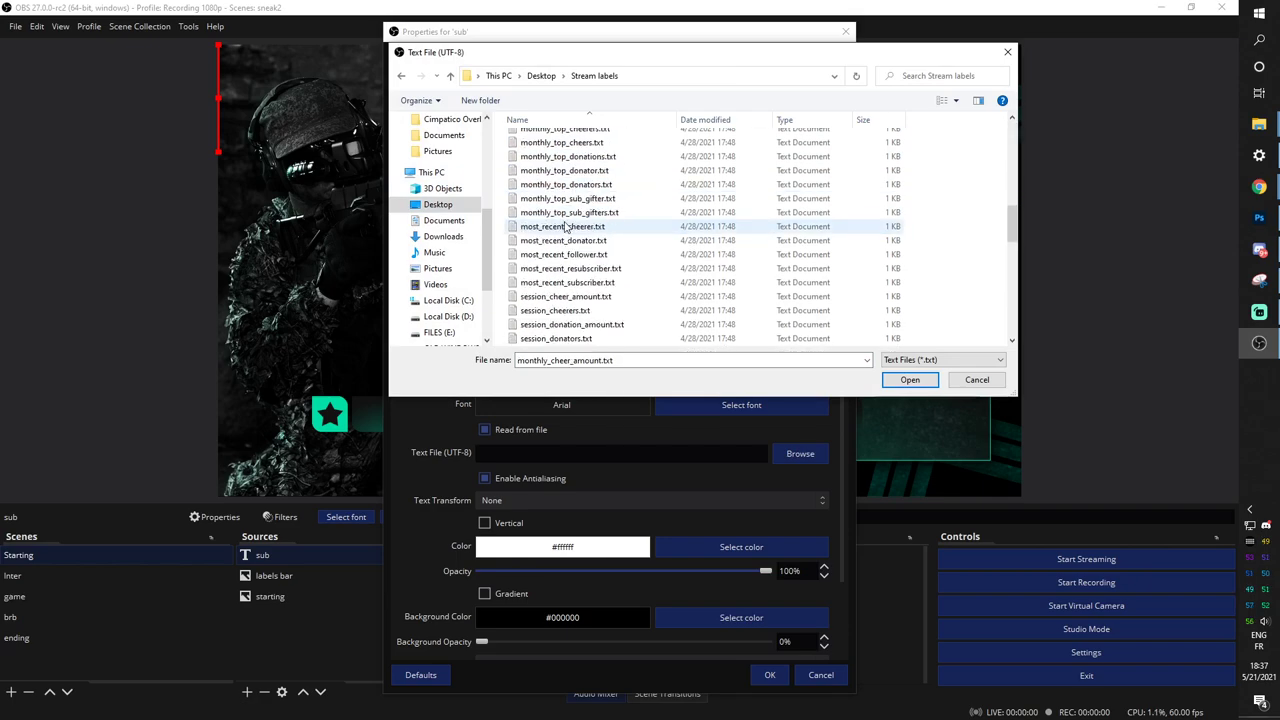
click(561, 286)
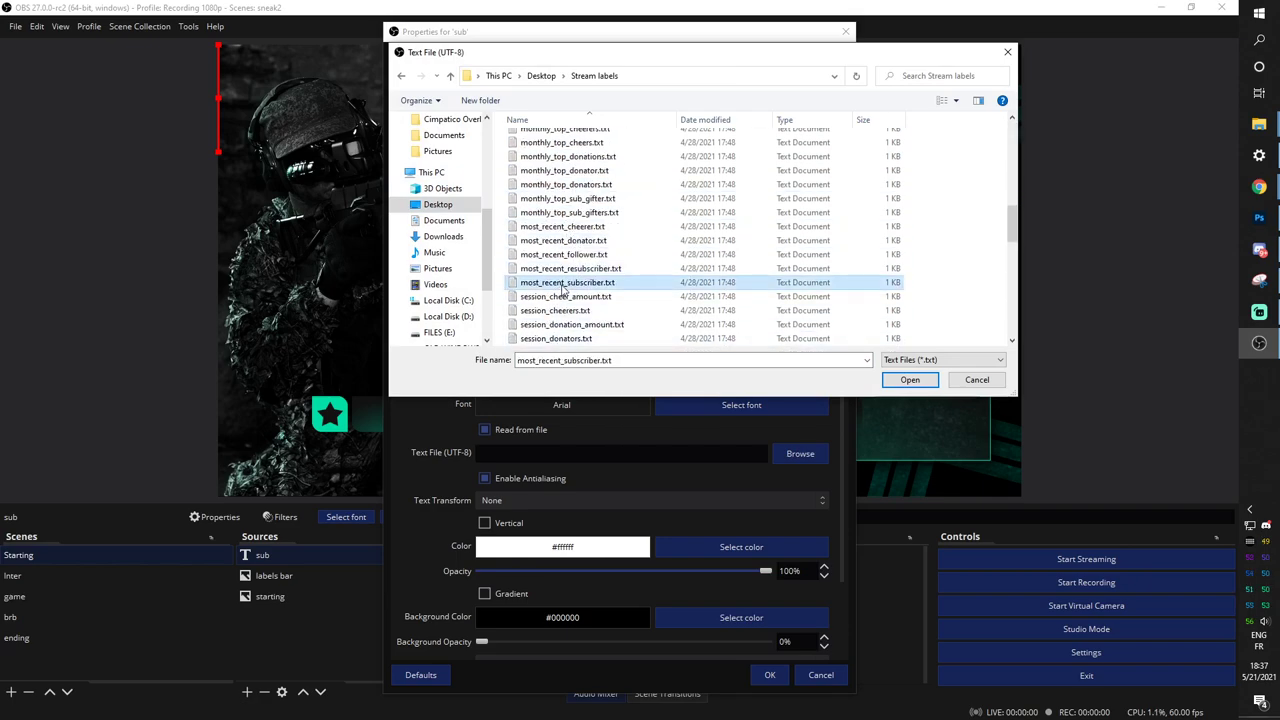
click(909, 380)
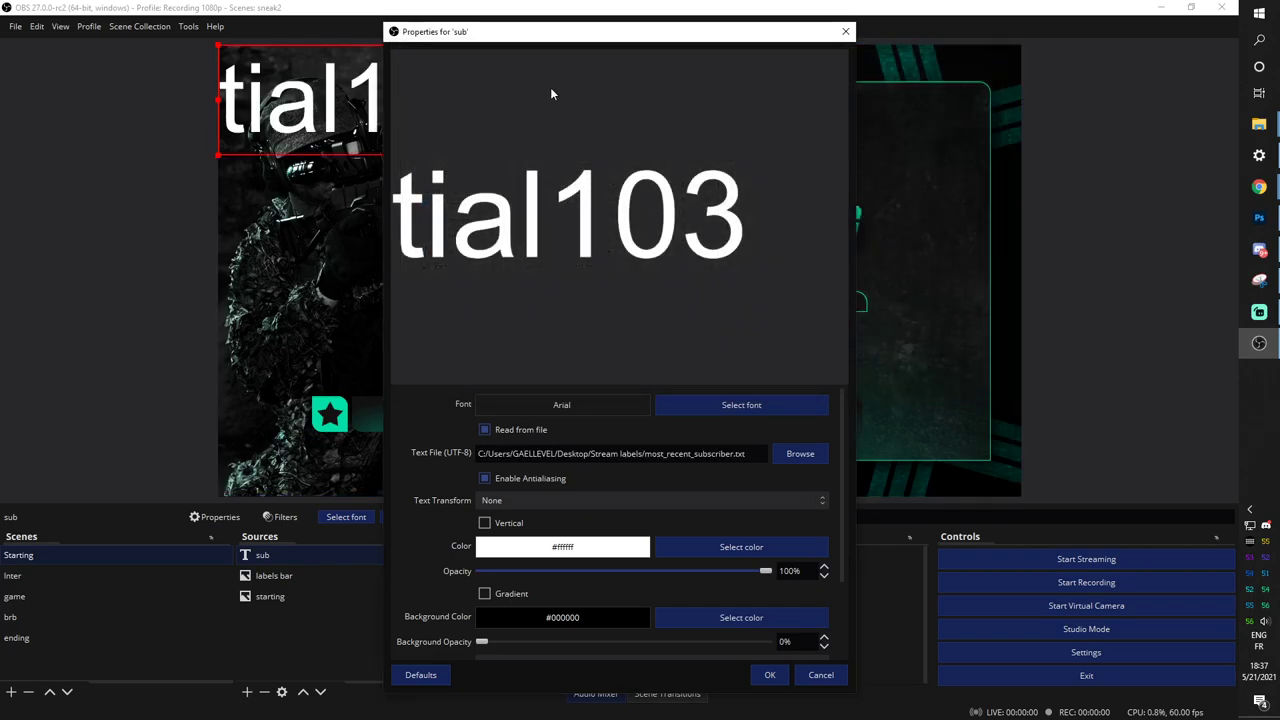
Set the sub text's font to Thunder Trooper Italic and apply the settings.
drag(556, 33, 653, 48)
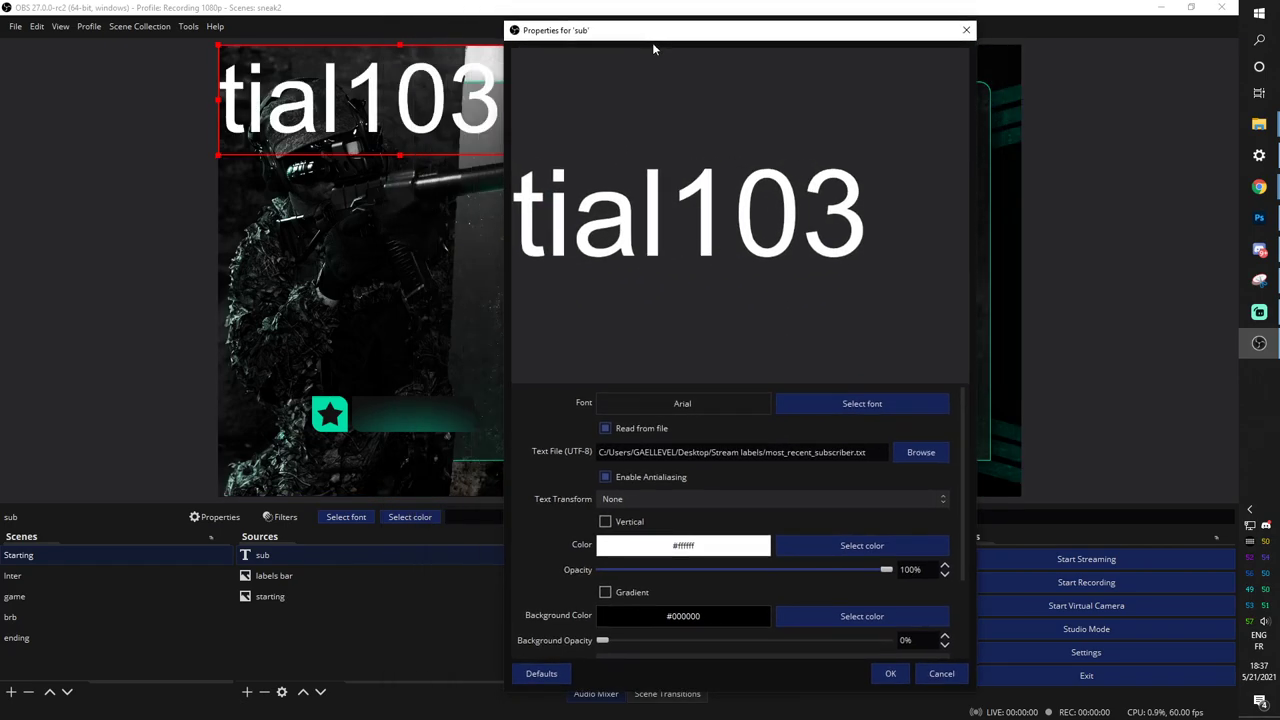
click(859, 404)
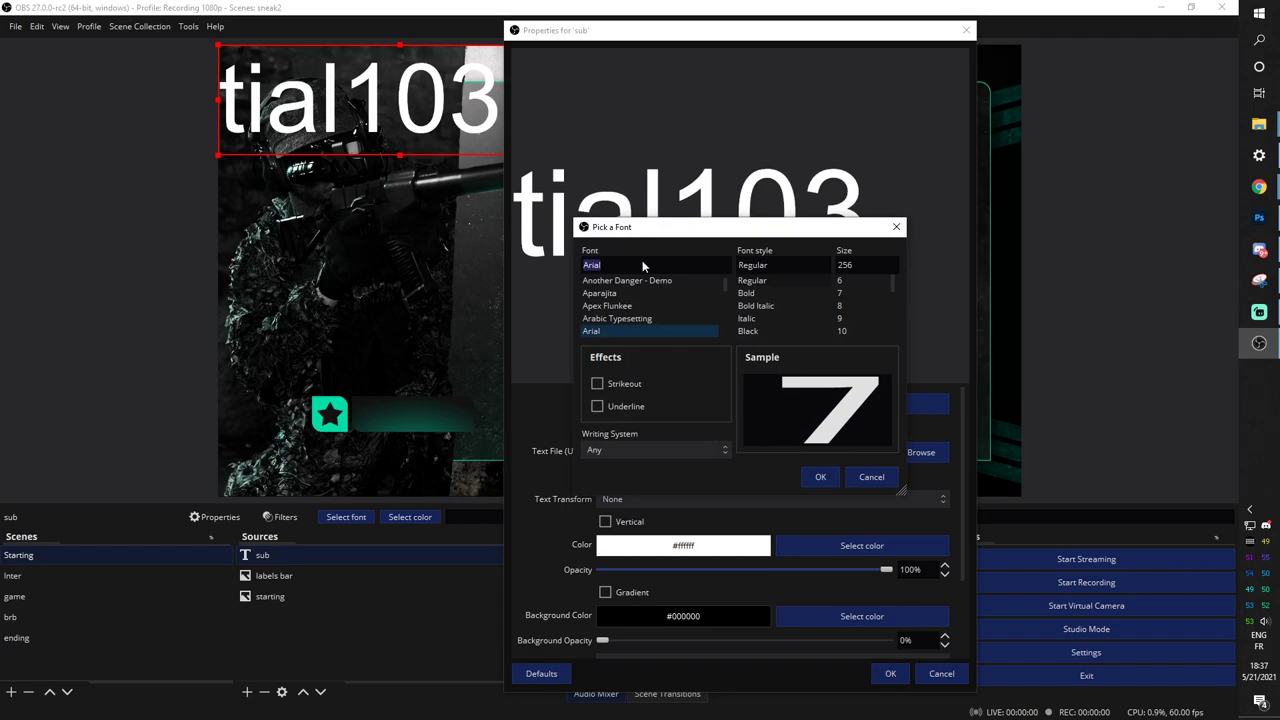
text(thu)
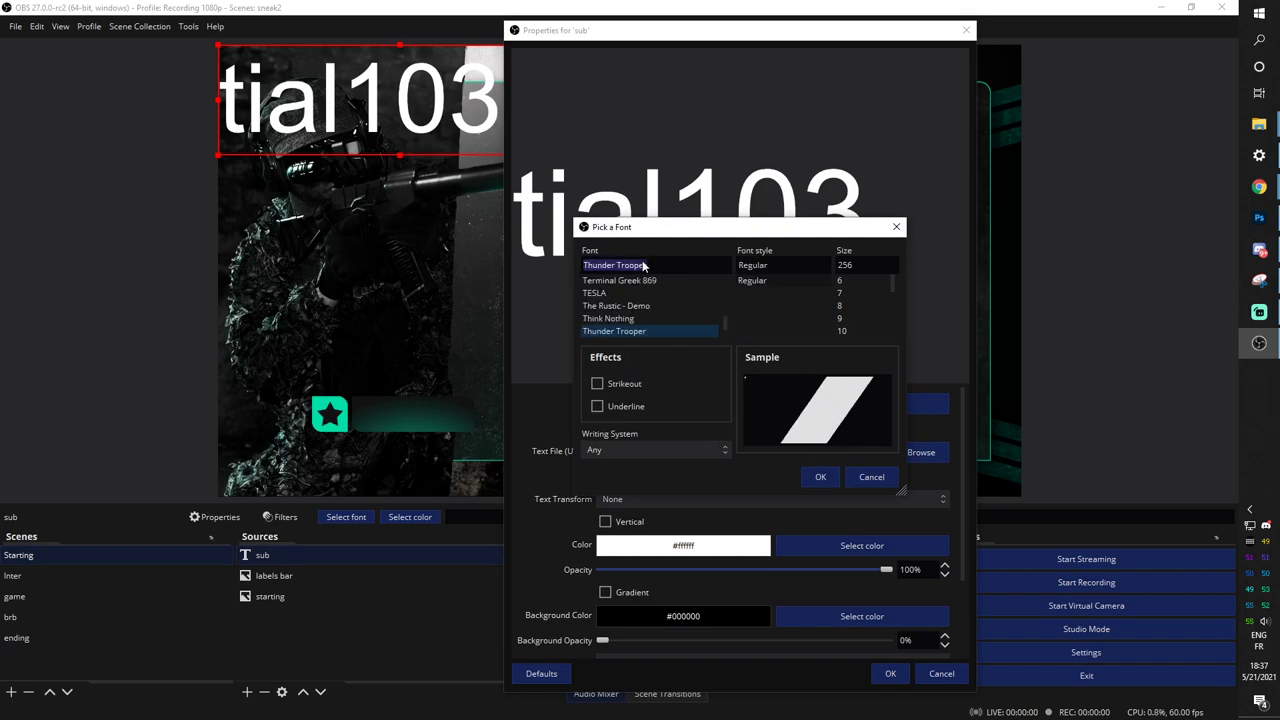
scroll(666, 330, down, 5)
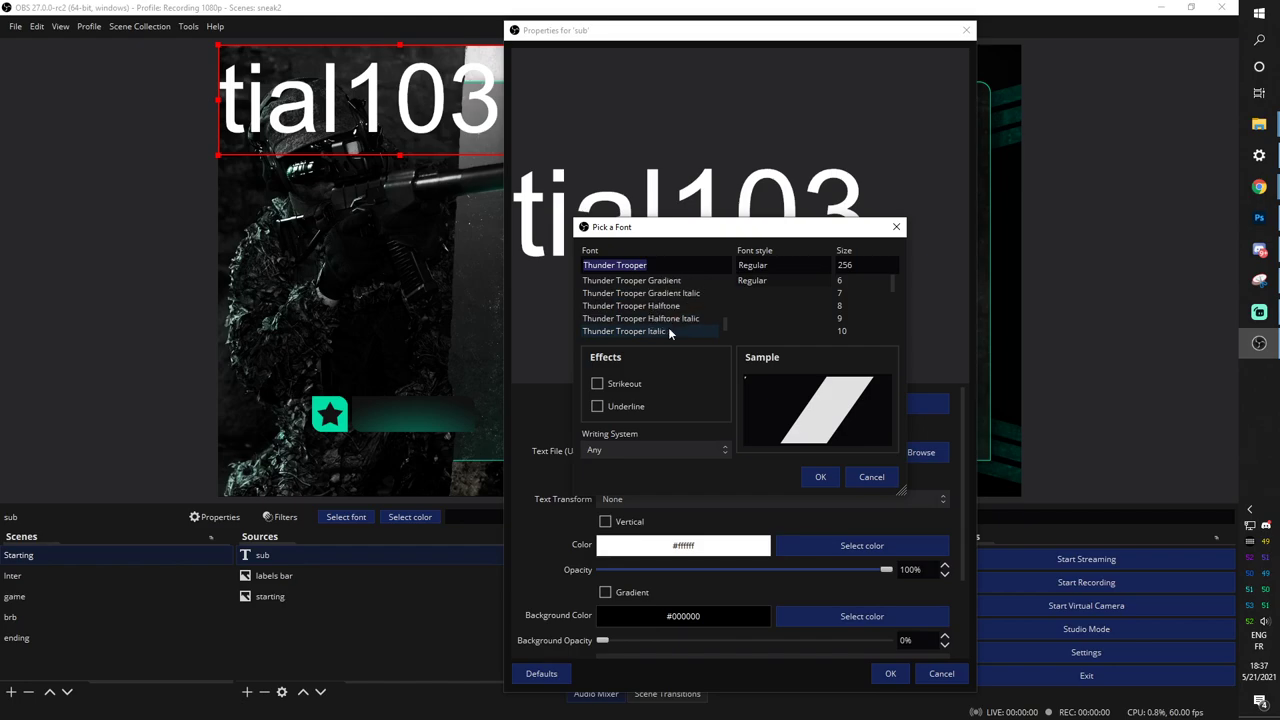
click(668, 331)
click(818, 480)
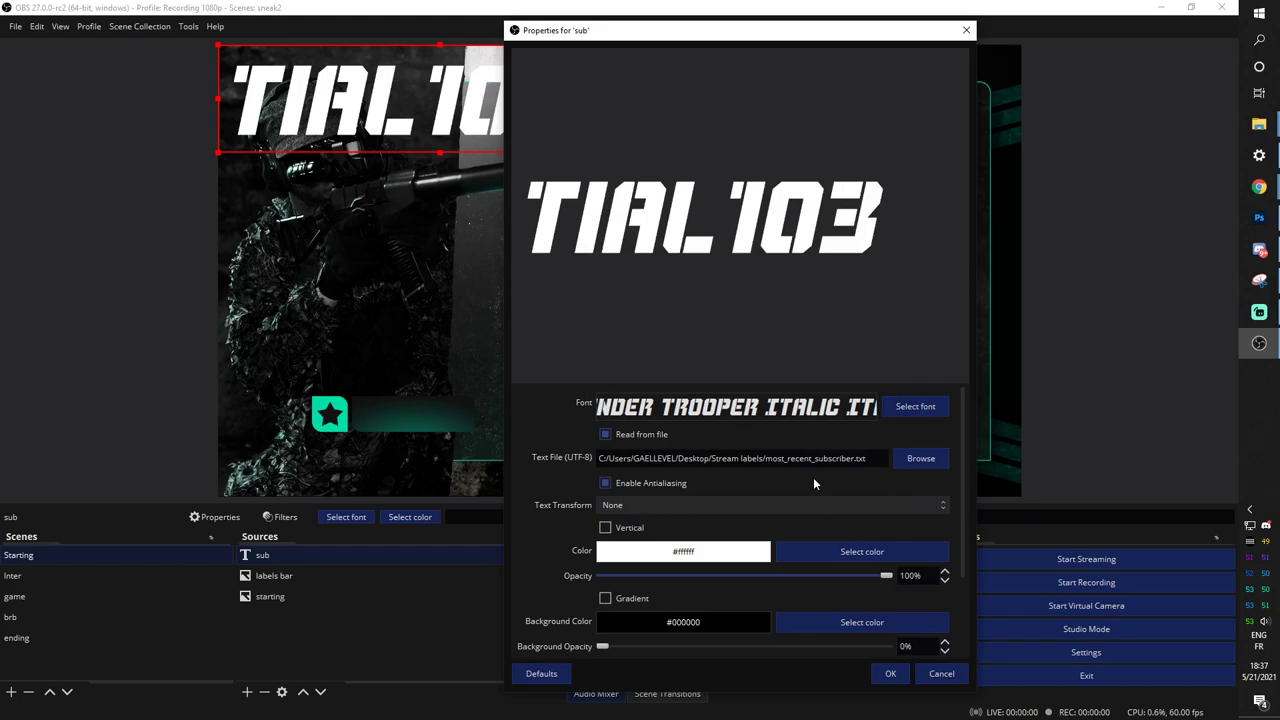
click(889, 674)
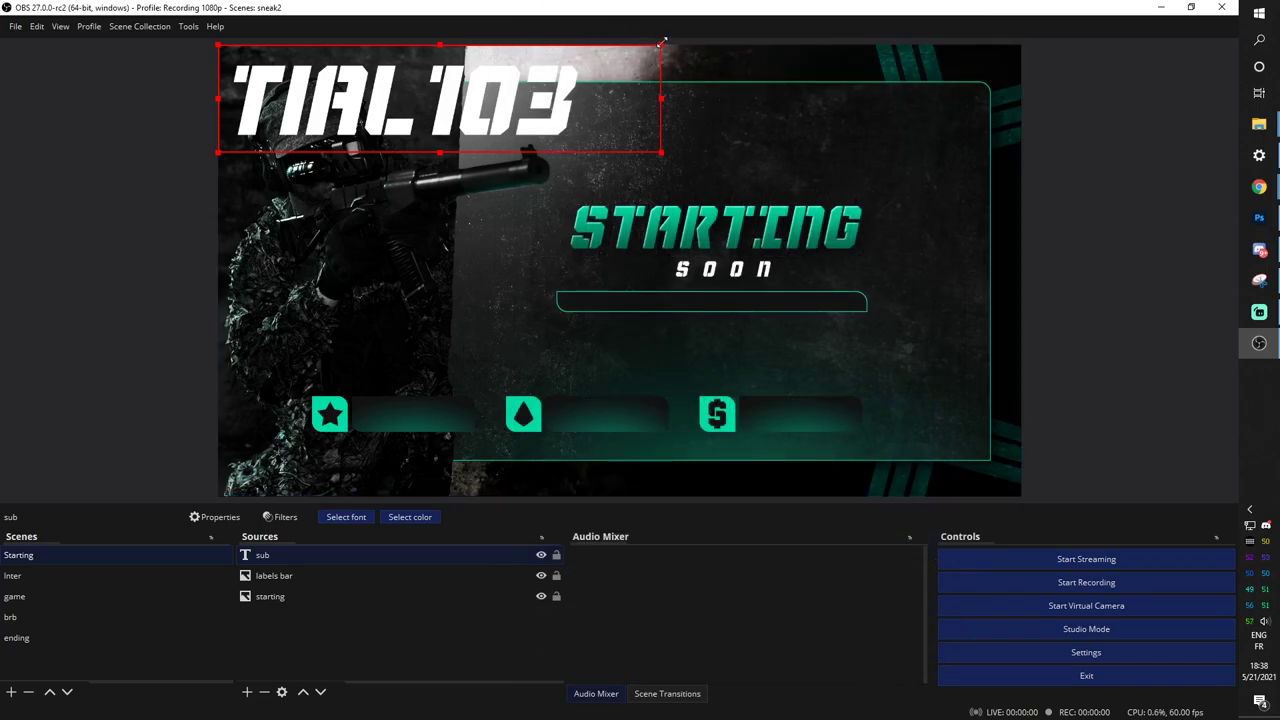
Resize the sub text down and fit it into the first label bar next to the star icon.
drag(660, 44, 486, 402)
drag(391, 419, 390, 417)
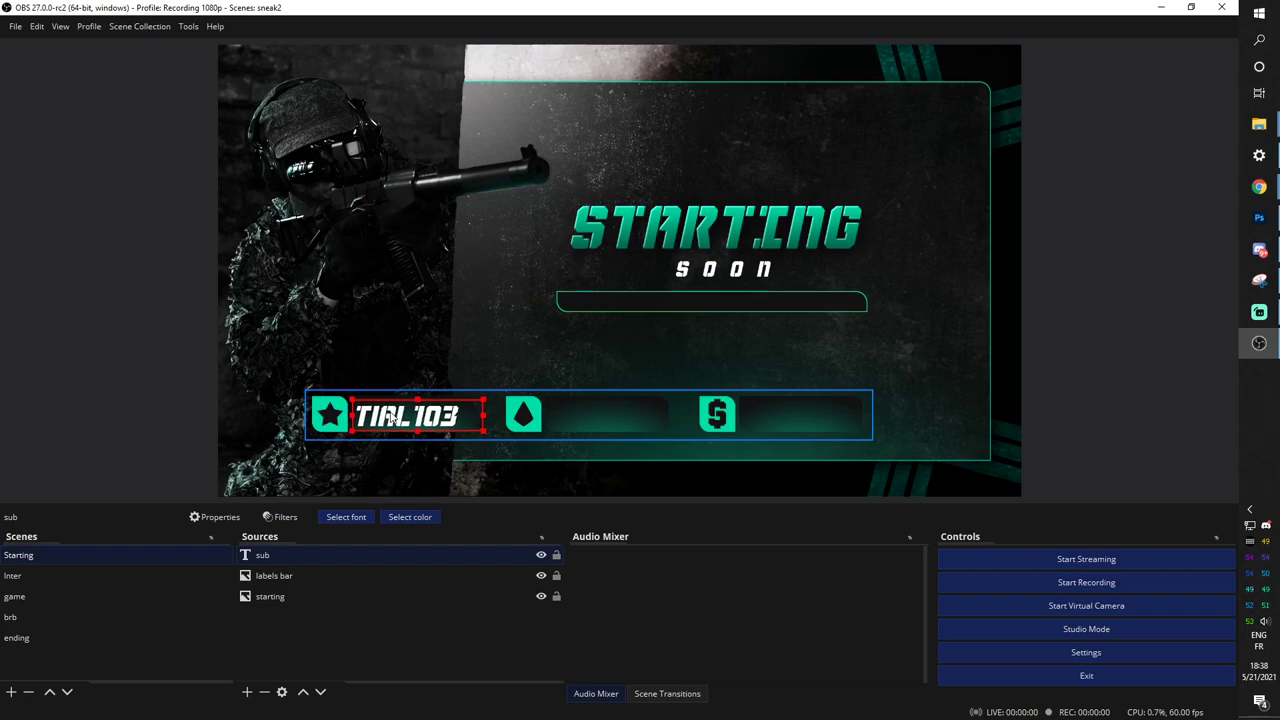
Add a Scroll filter to the sub text source.
right_click(257, 564)
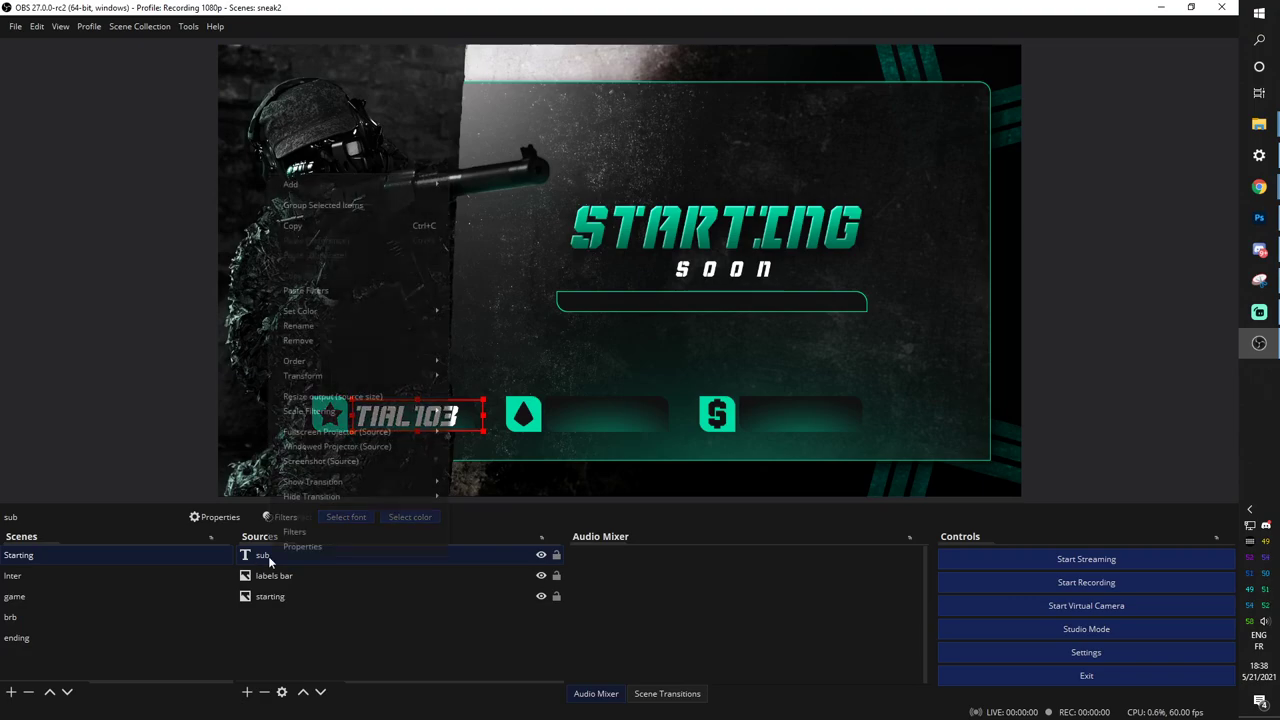
click(290, 543)
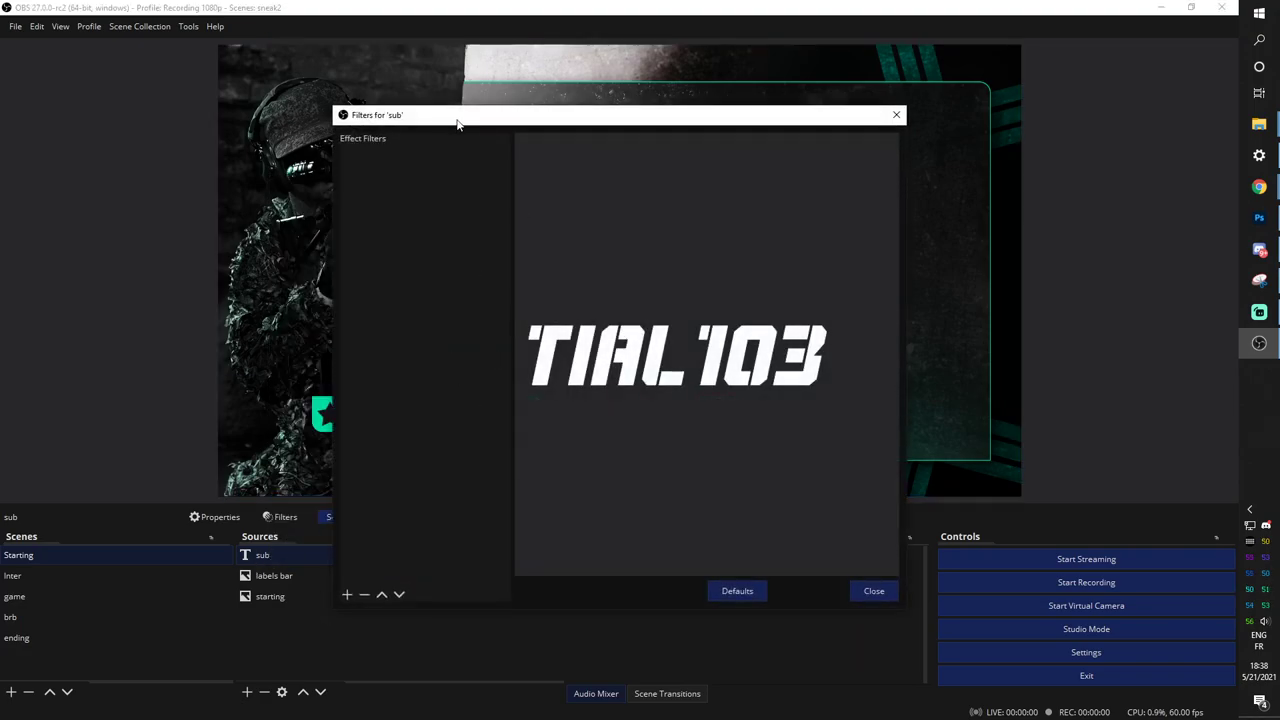
drag(457, 120, 744, 67)
click(633, 541)
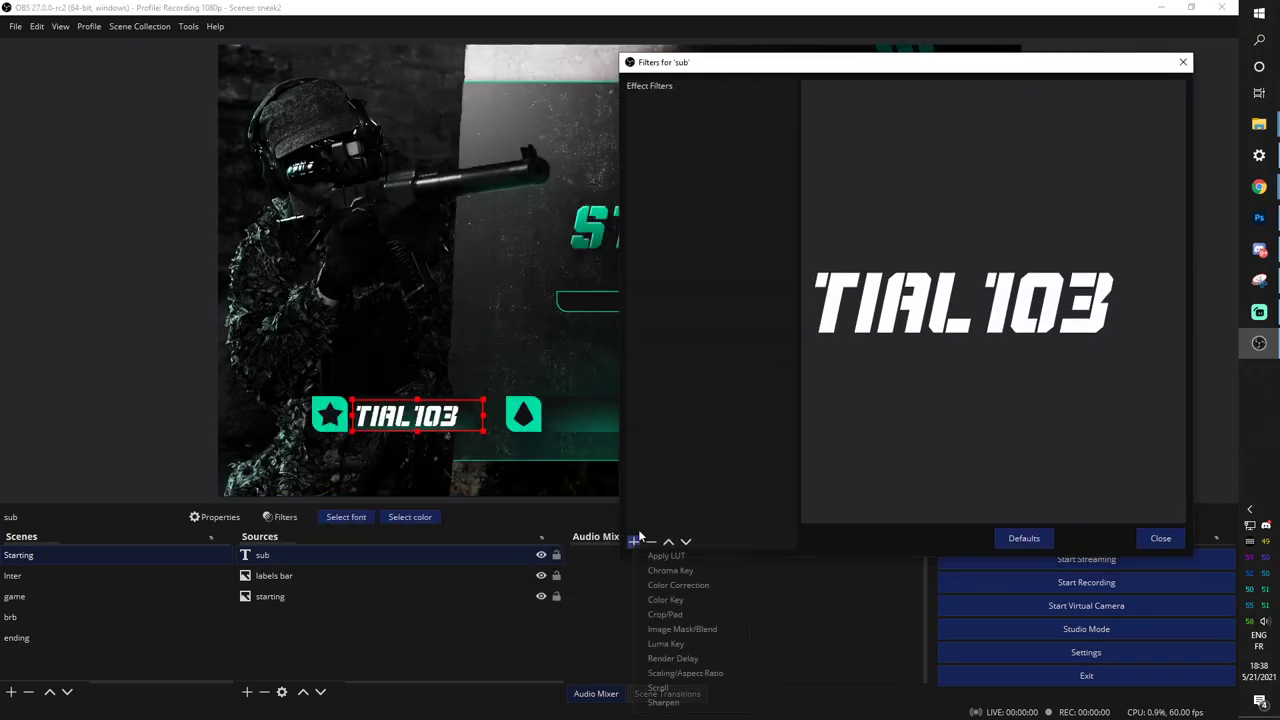
click(662, 689)
click(878, 334)
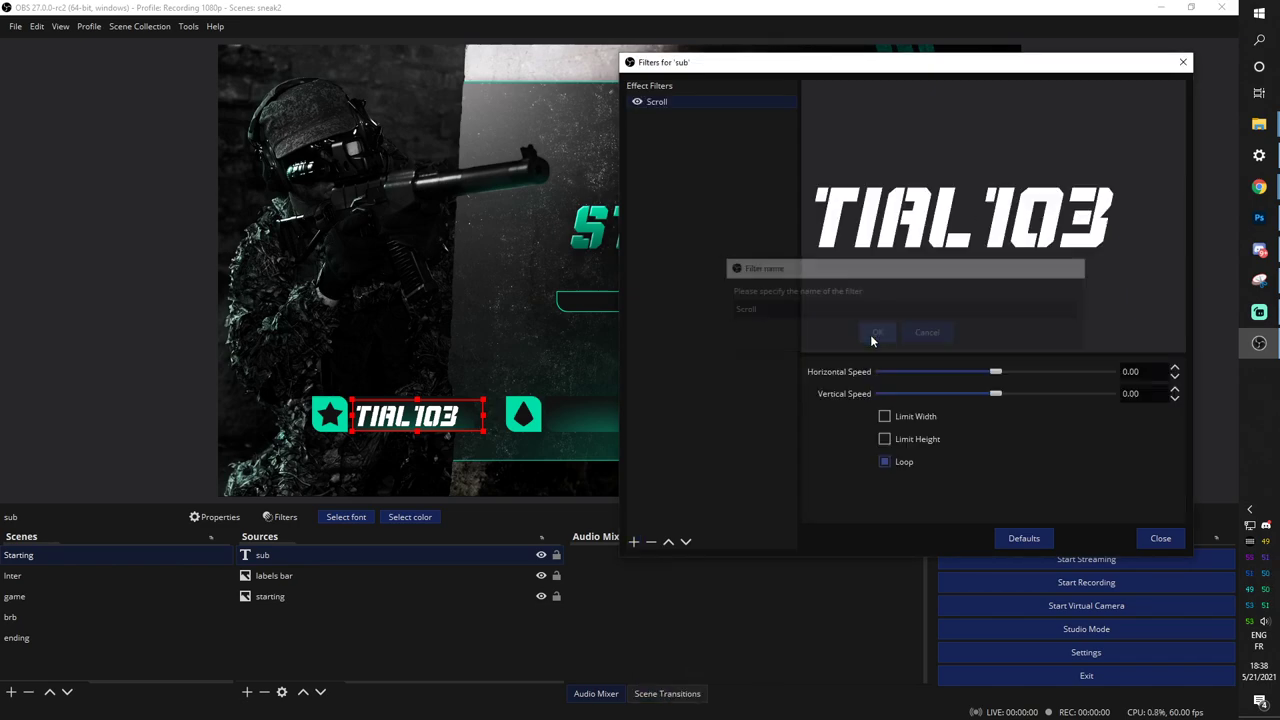
Set the Scroll filter to horizontal speed 48 with width limited to 970.
drag(997, 372, 1008, 374)
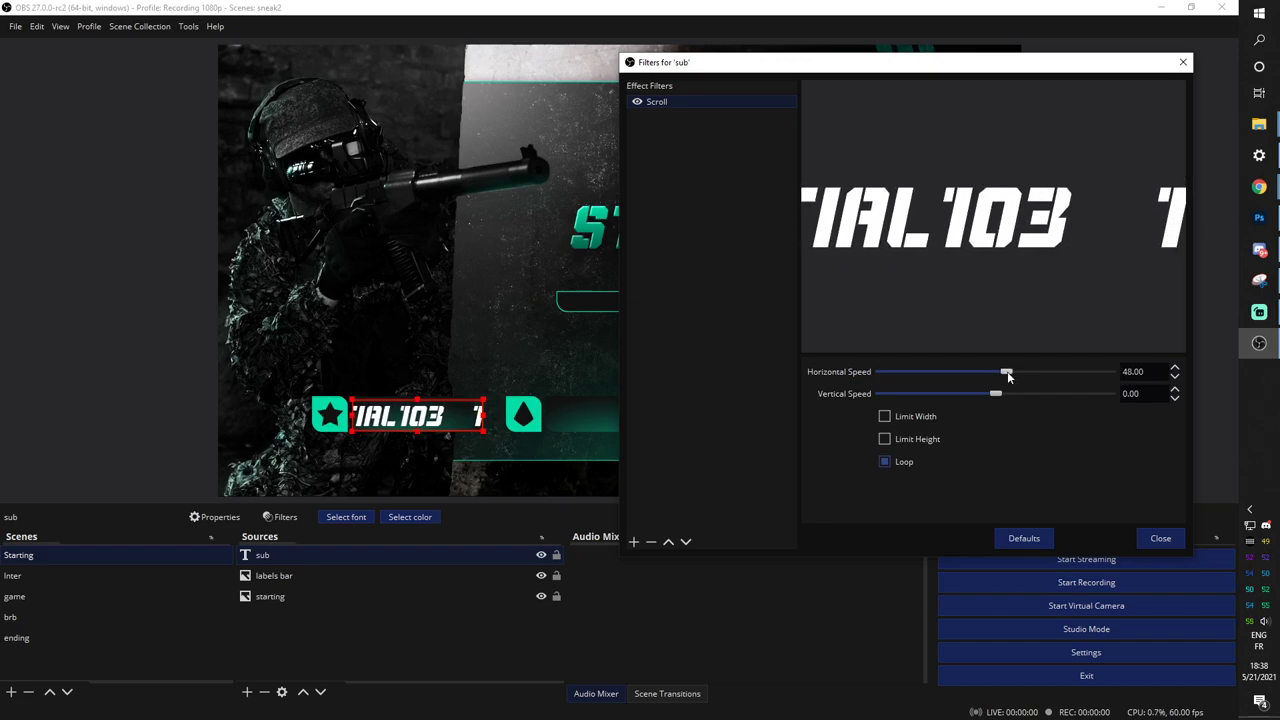
click(885, 418)
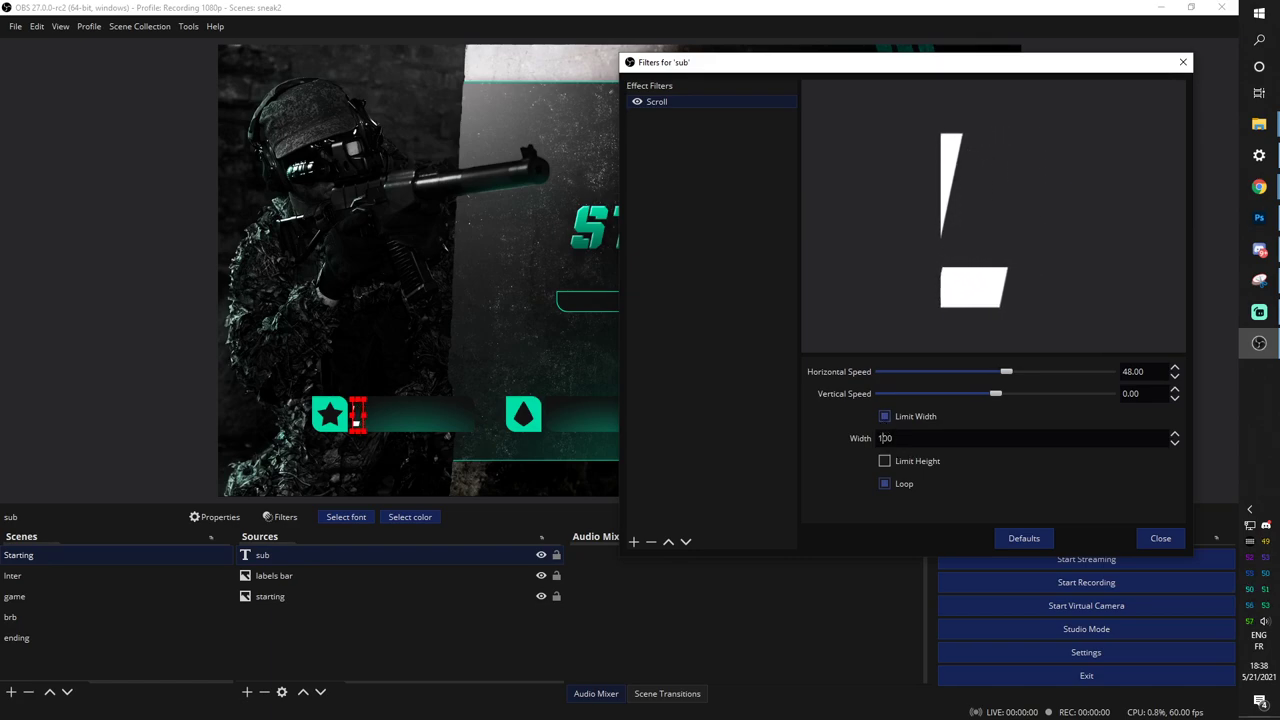
click(884, 438)
text(0)
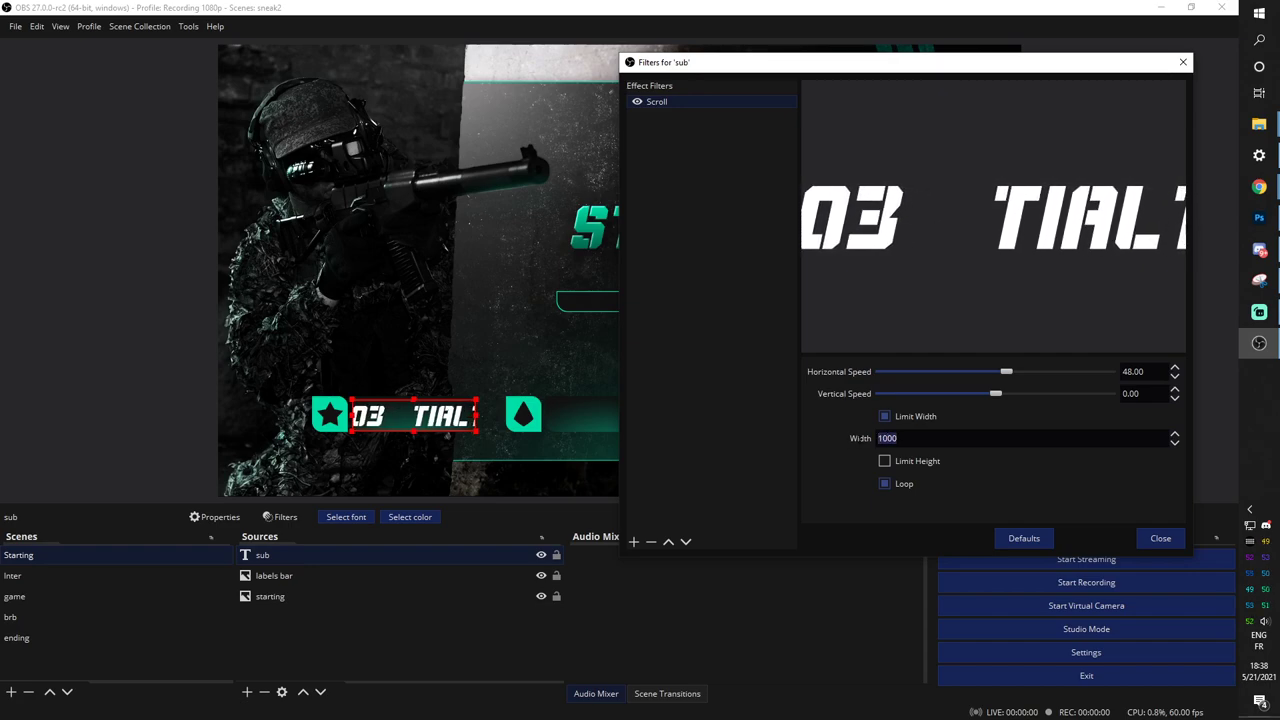
text(900)
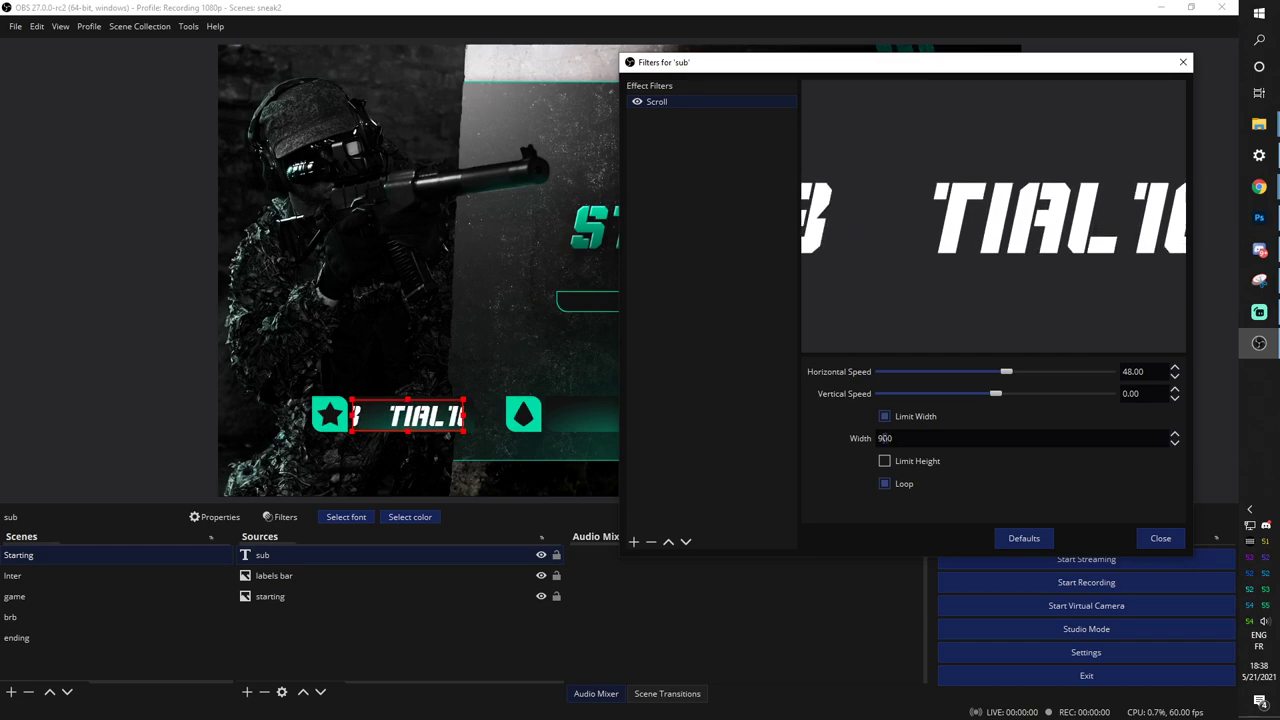
key(BackSpace)
key(BackSpace)
text(50)
key(BackSpace)
text(7)
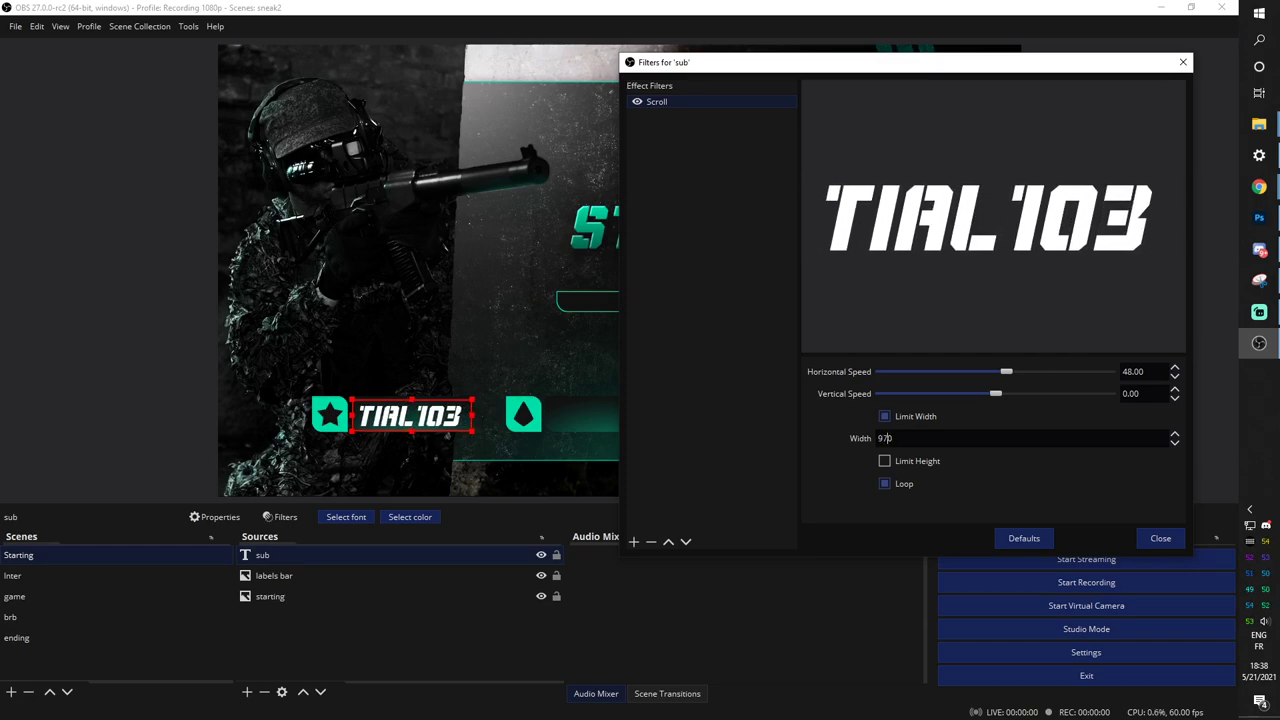
click(1164, 540)
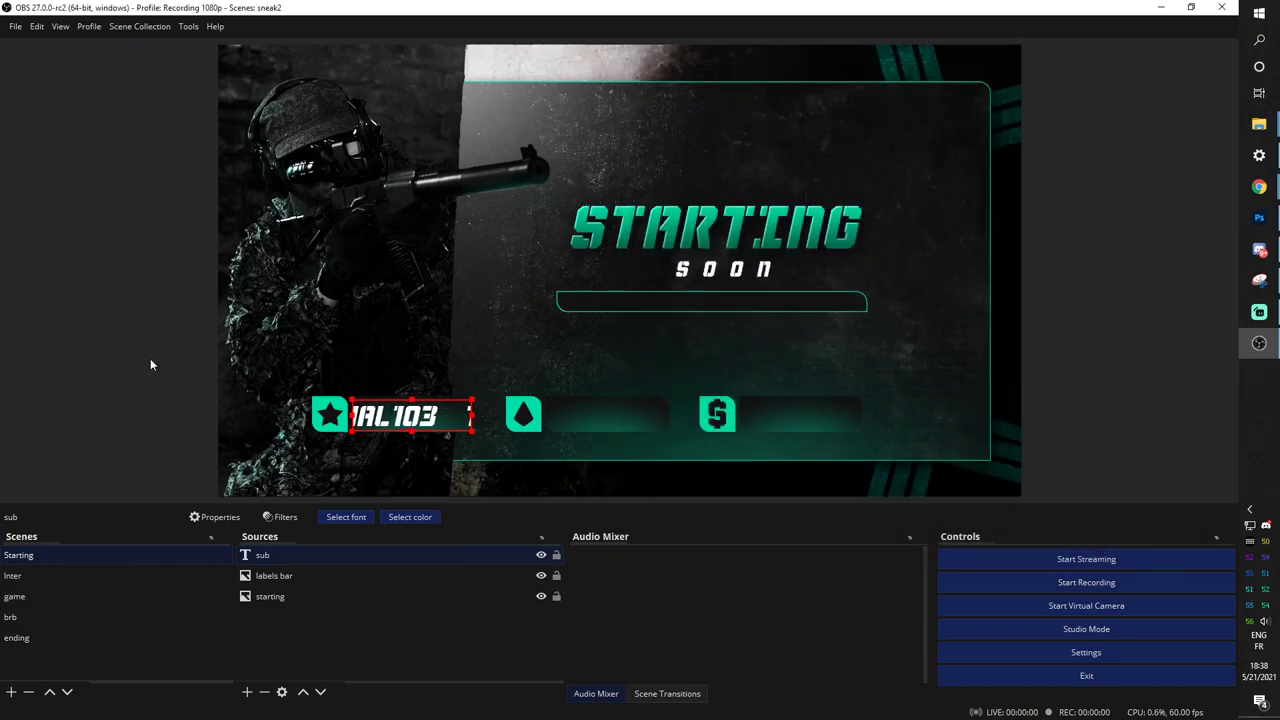
Check the scrolling sub text in the preview, then copy the sub source.
click(396, 424)
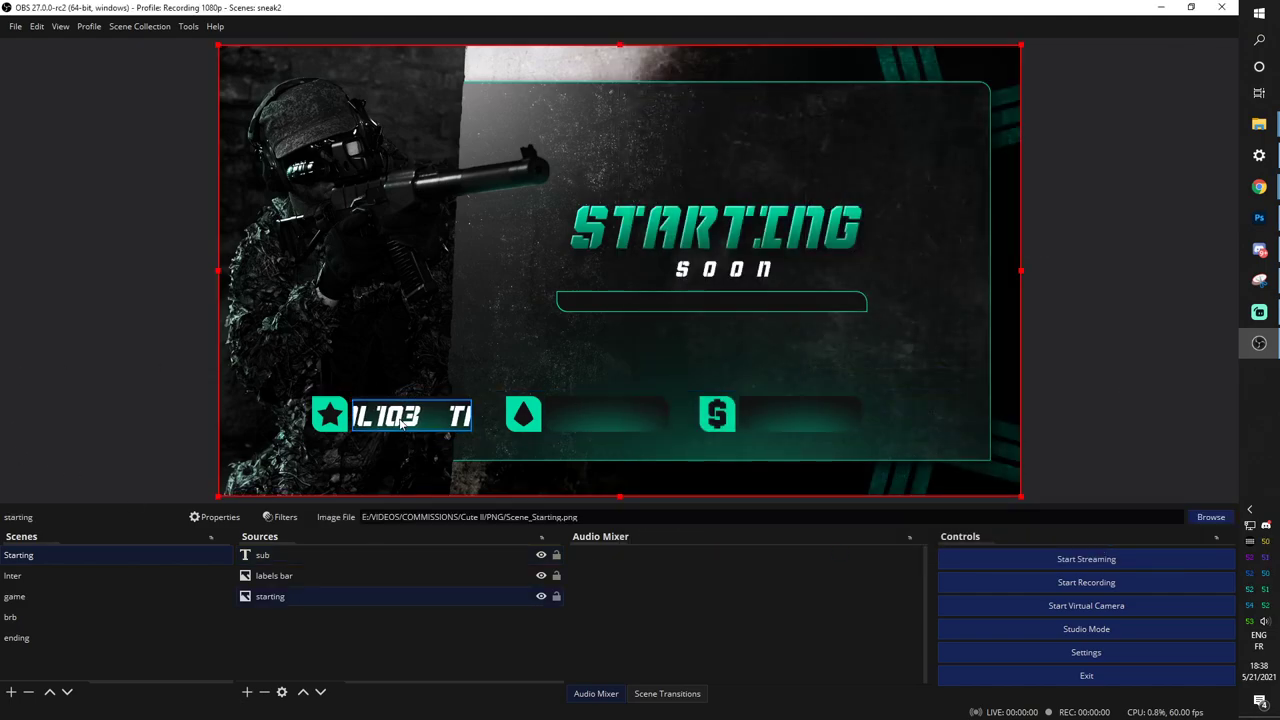
click(402, 424)
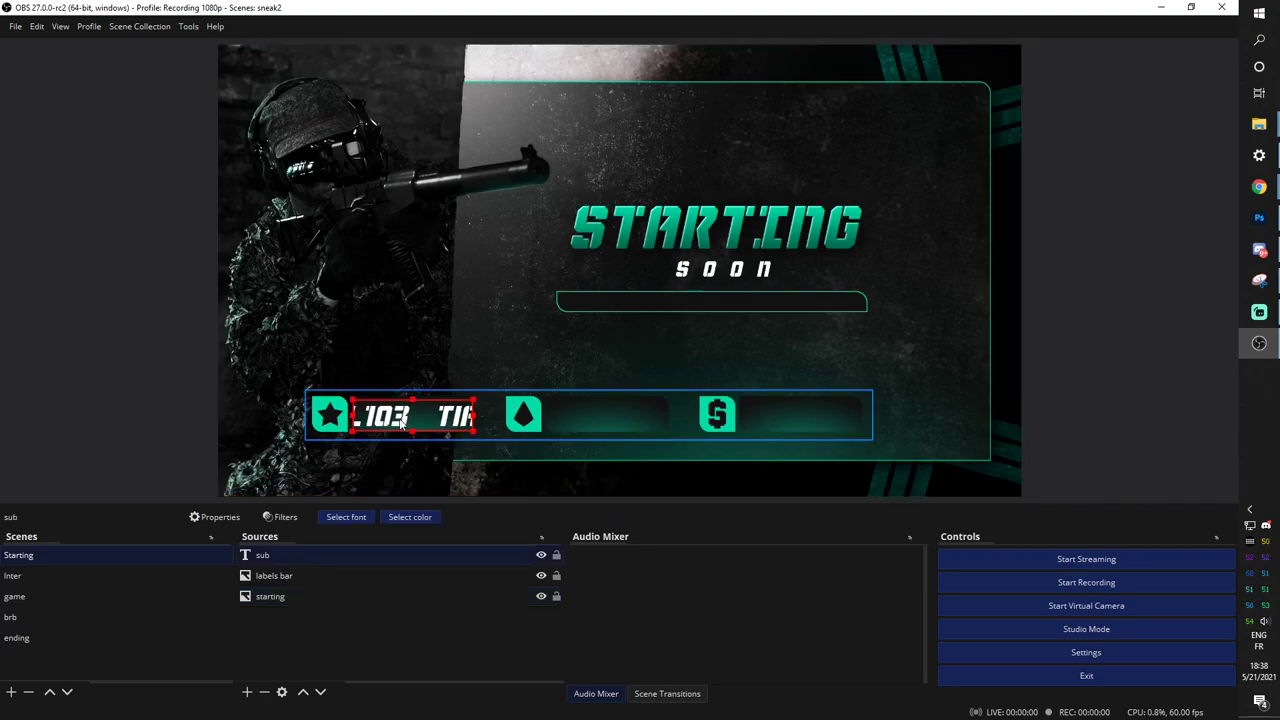
click(340, 644)
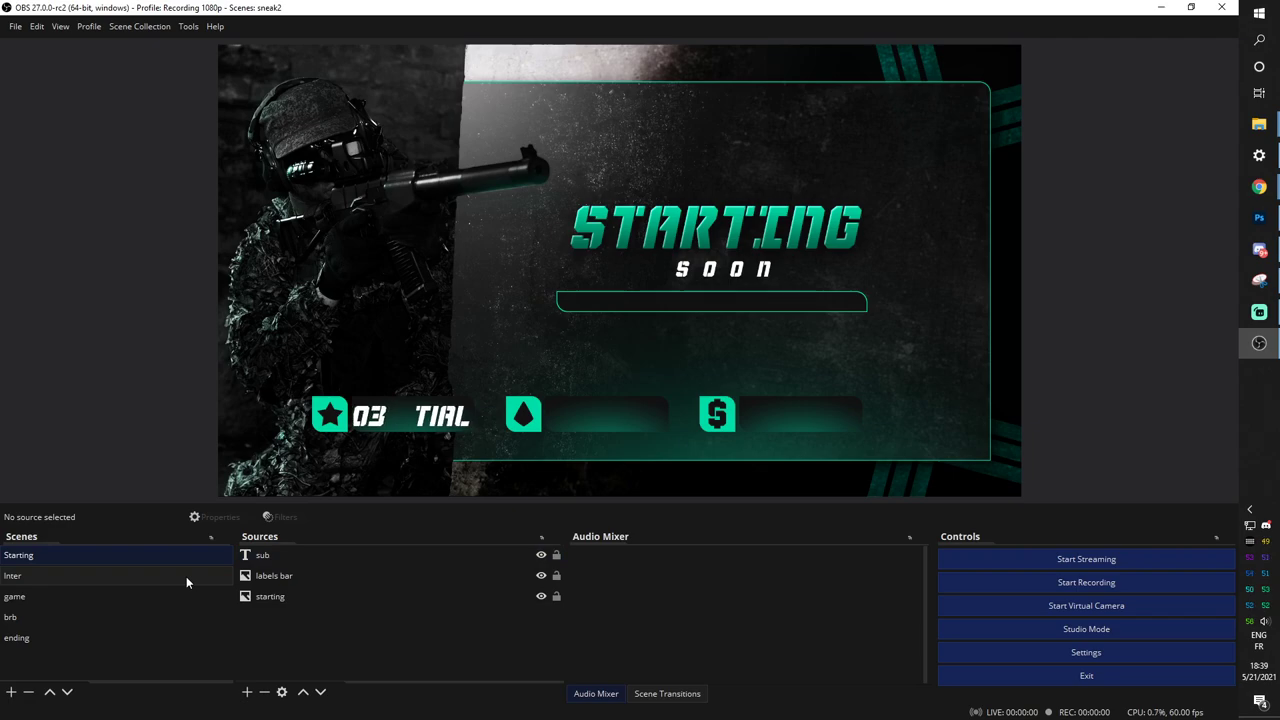
click(267, 563)
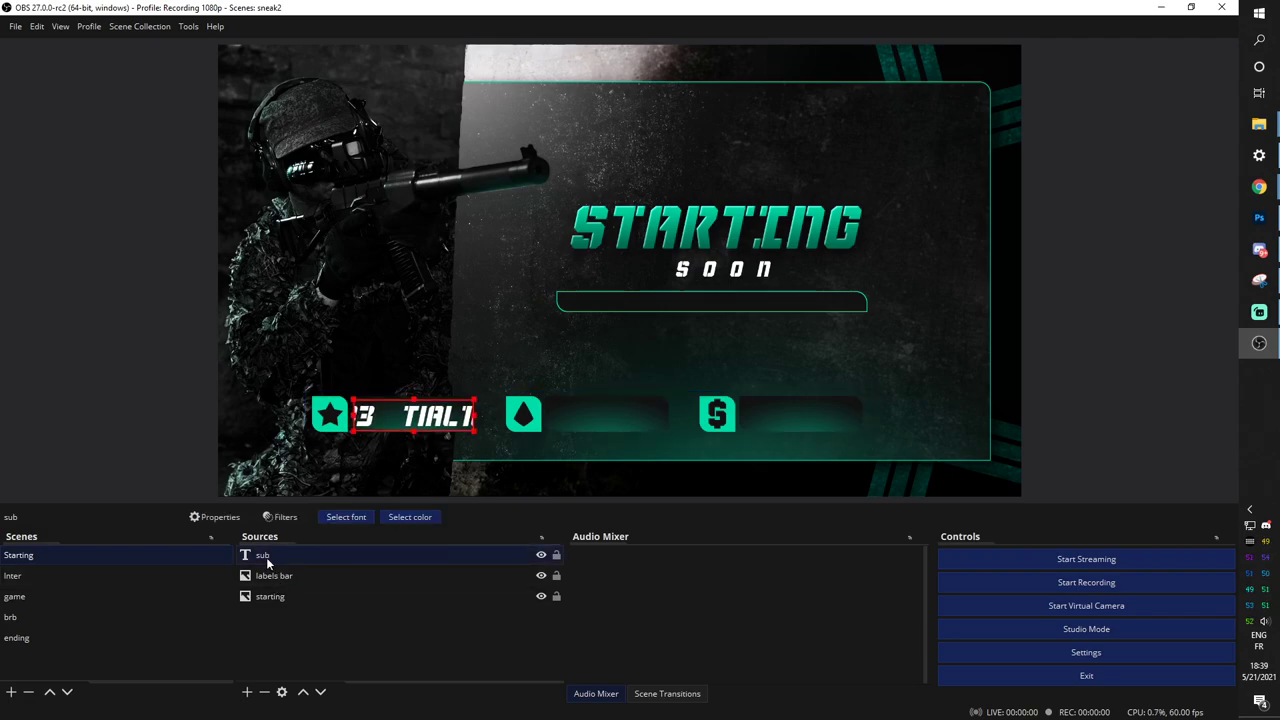
right_click(267, 563)
click(292, 227)
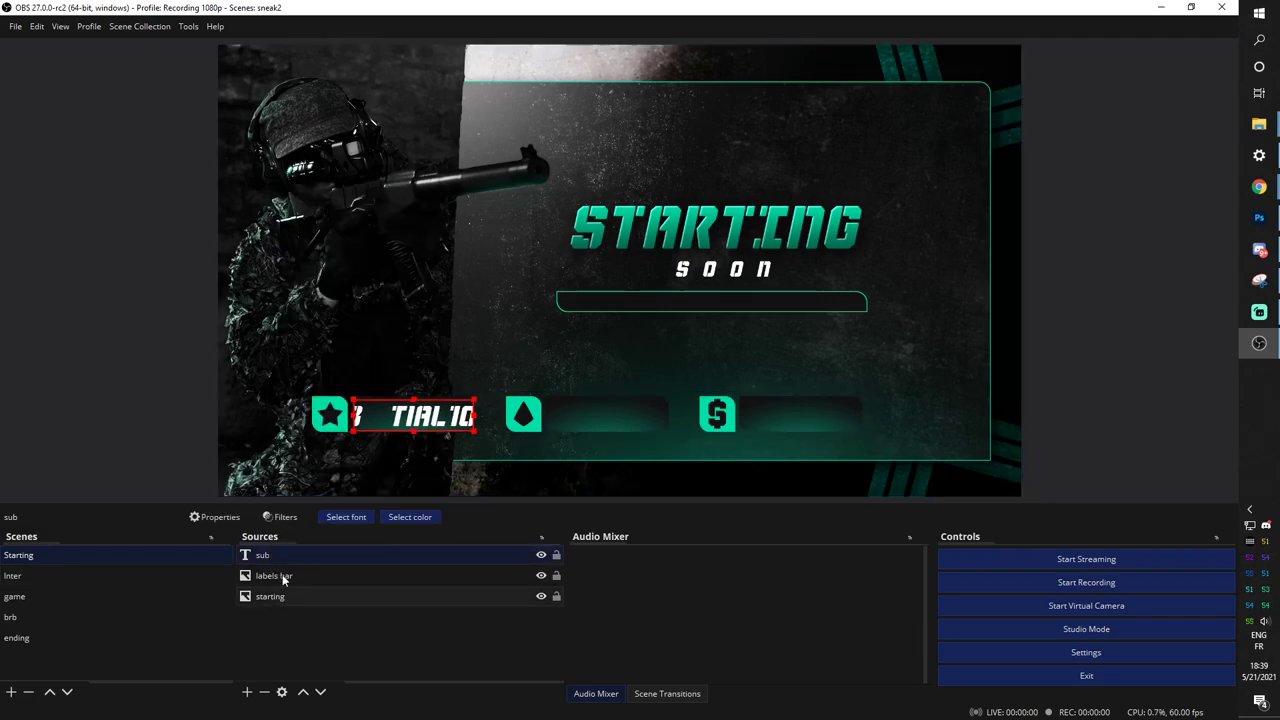
Paste a duplicate of the sub text and move it onto the drop-icon slot.
right_click(282, 558)
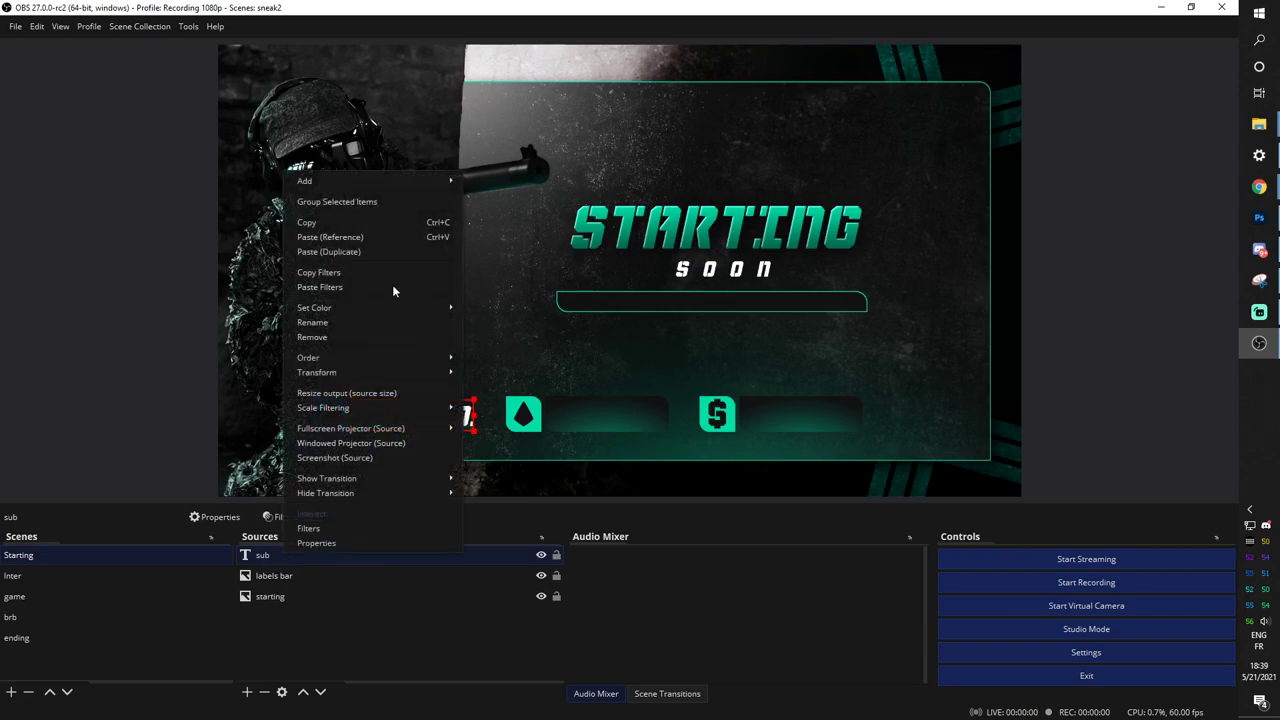
click(327, 253)
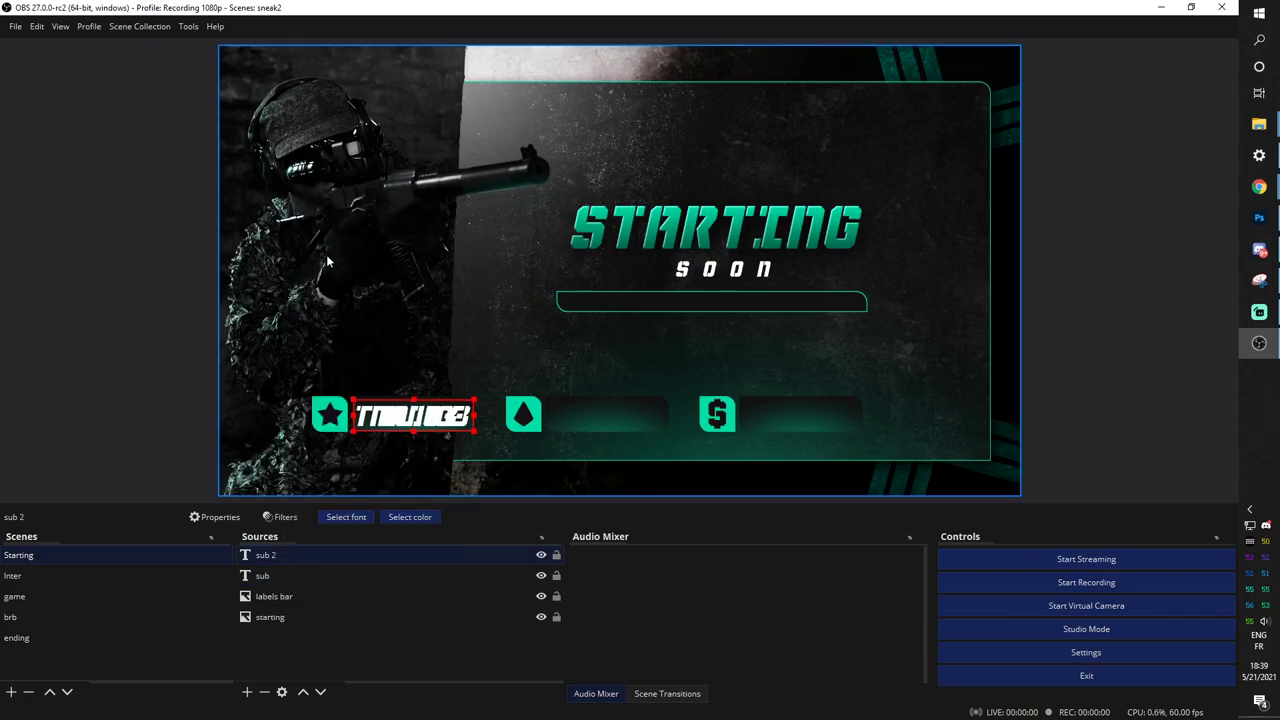
drag(407, 417, 578, 418)
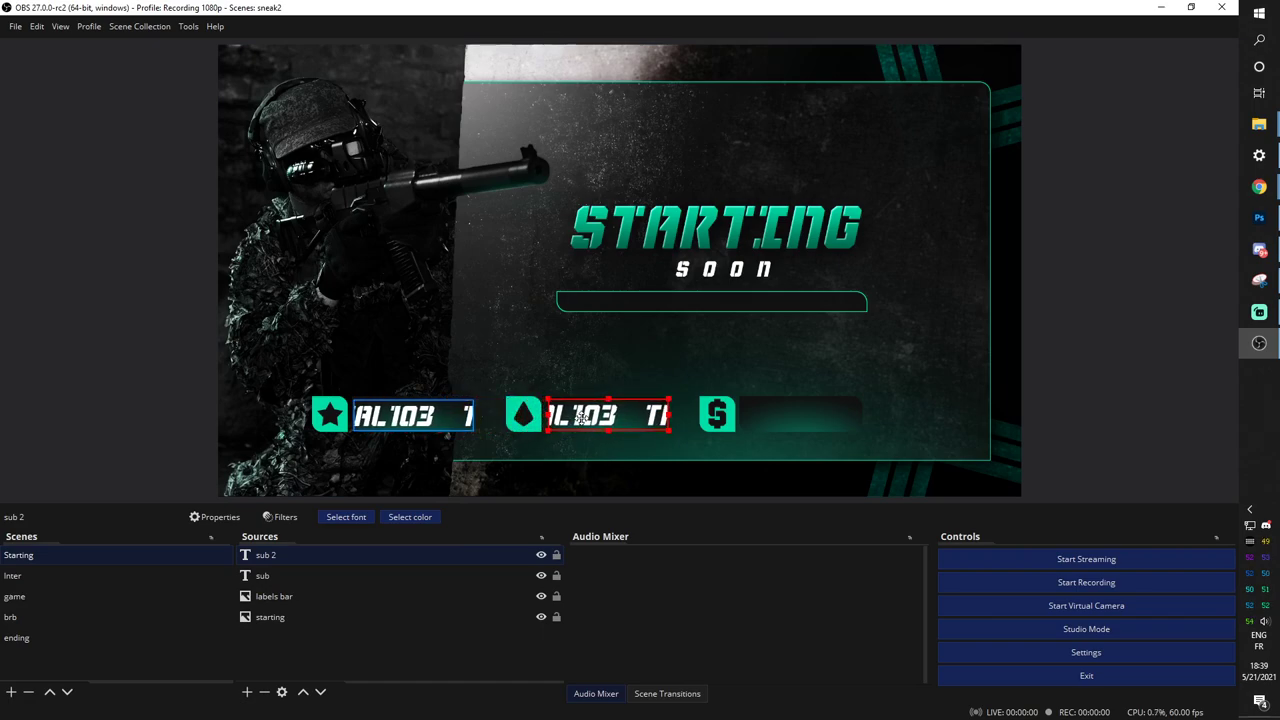
Point the sub 2 text source at most_recent_cheerer.txt.
double_click(265, 556)
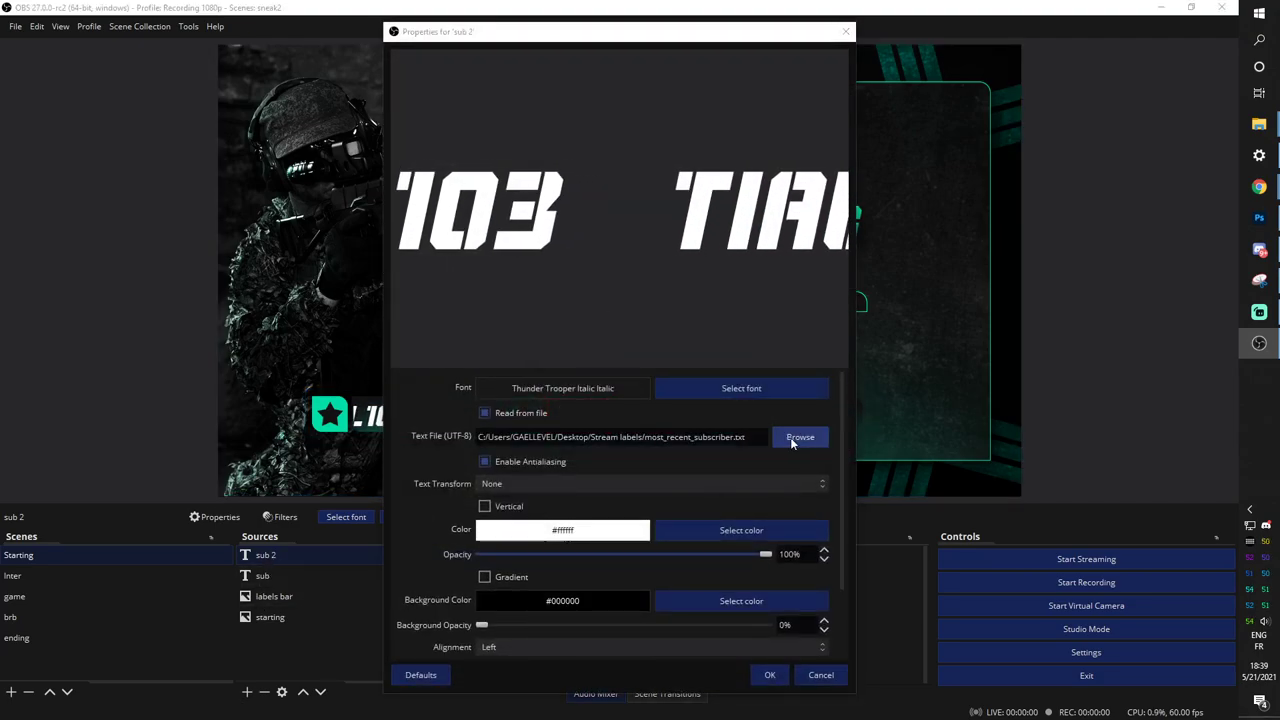
click(796, 438)
drag(522, 54, 277, 120)
click(344, 318)
key(m)
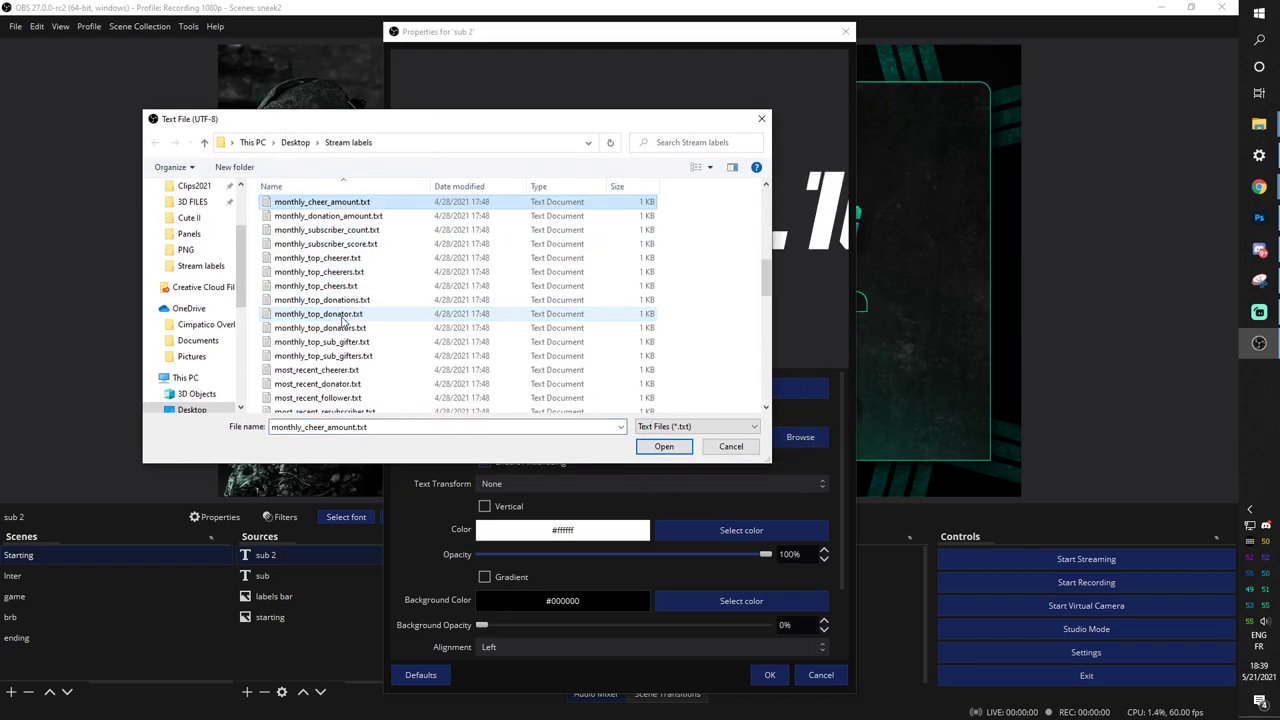
scroll(320, 300, down, 2)
click(317, 294)
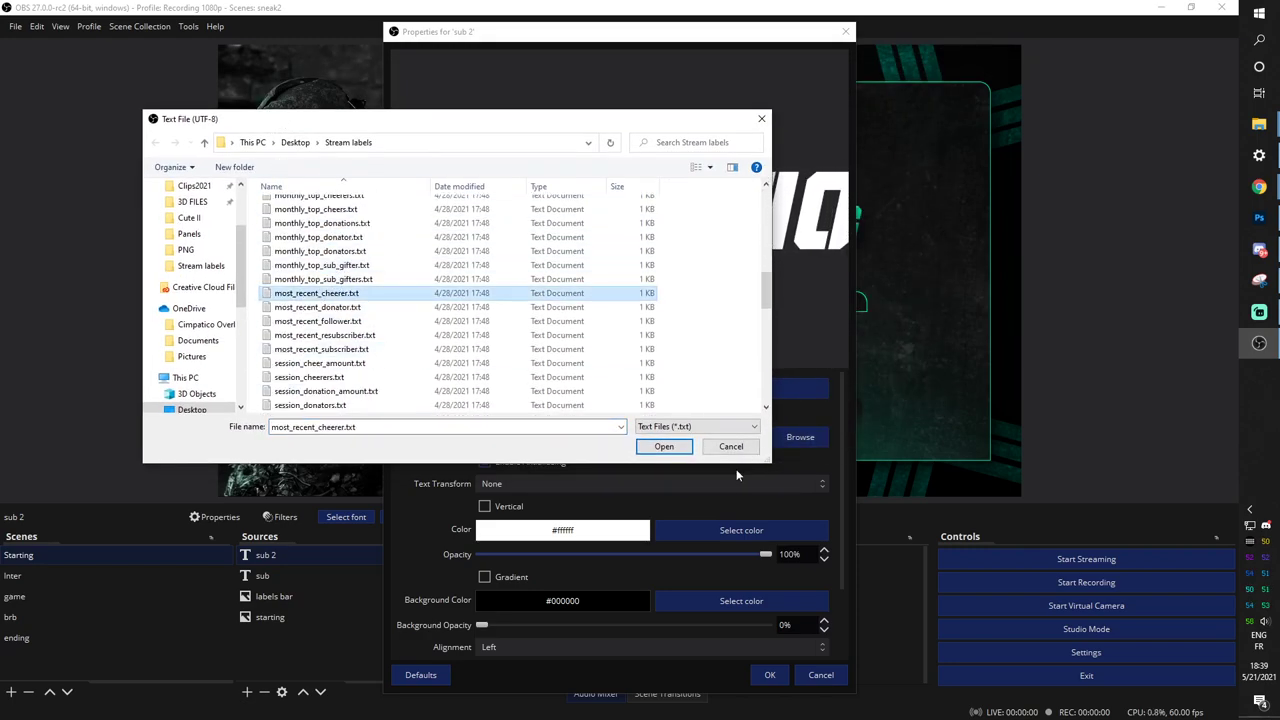
click(664, 447)
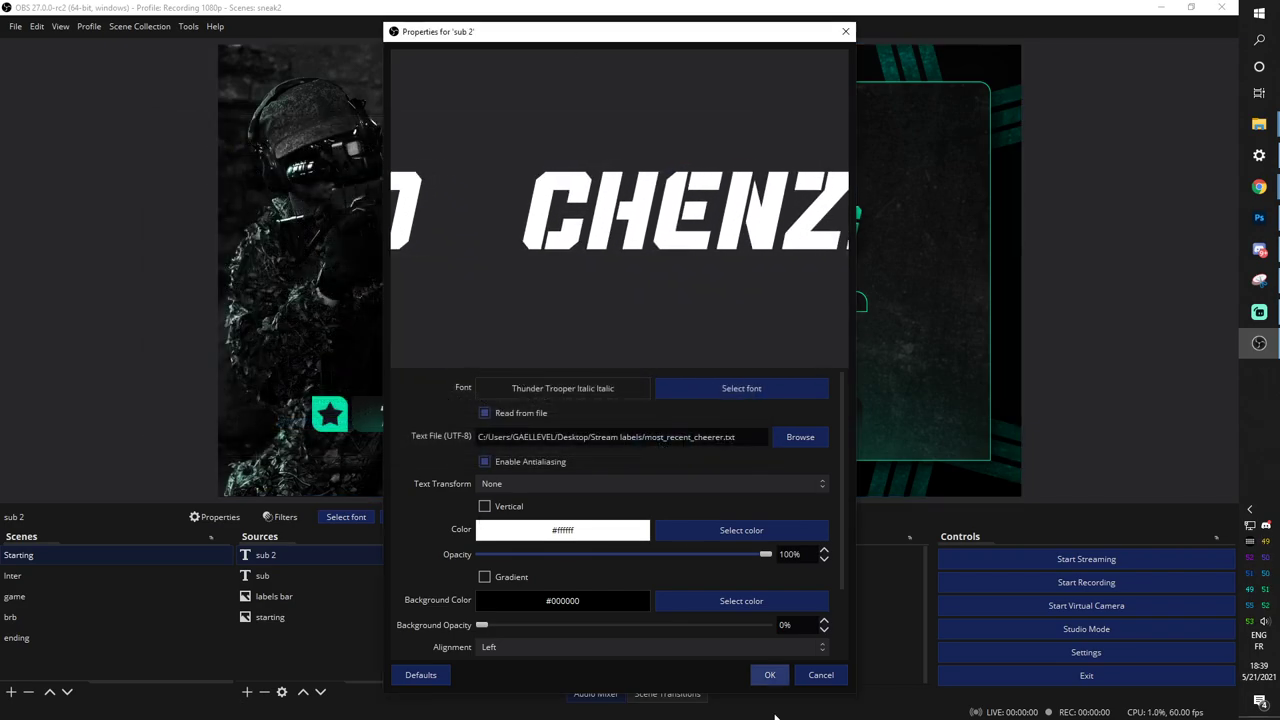
click(770, 675)
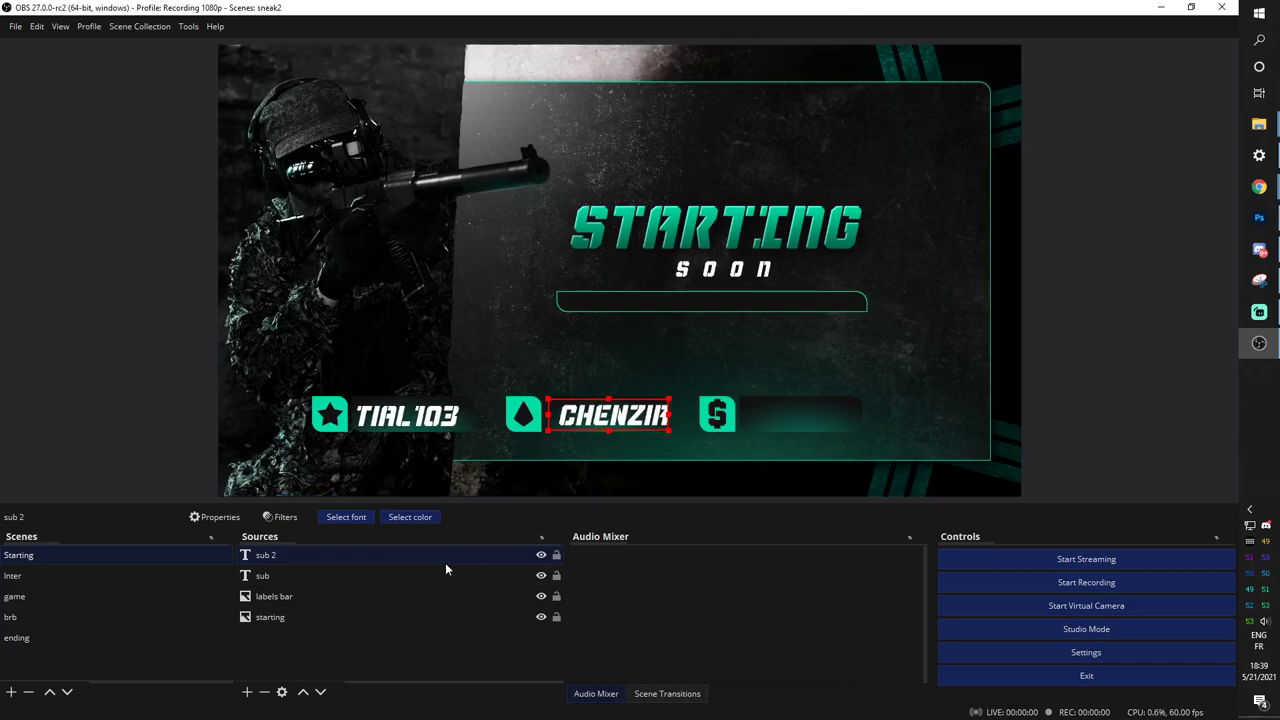
Paste another duplicate of the label text and move it onto the dollar-icon slot.
click(305, 575)
right_click(281, 553)
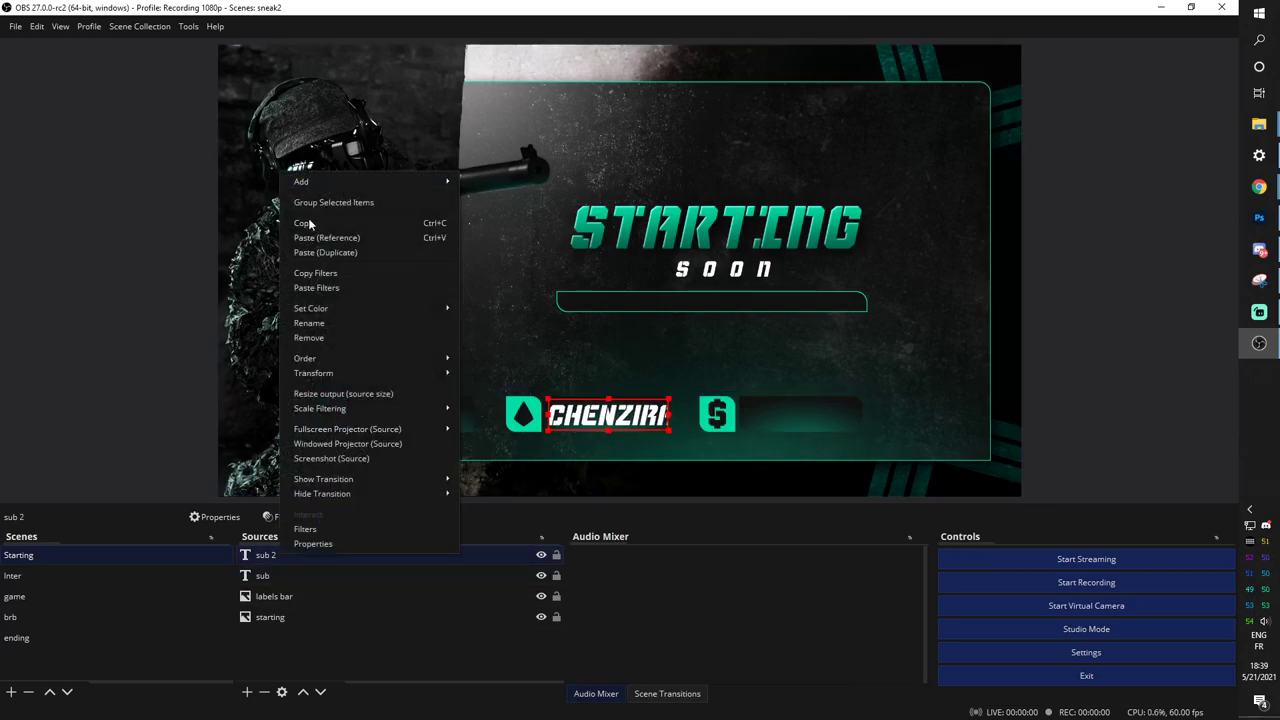
click(310, 253)
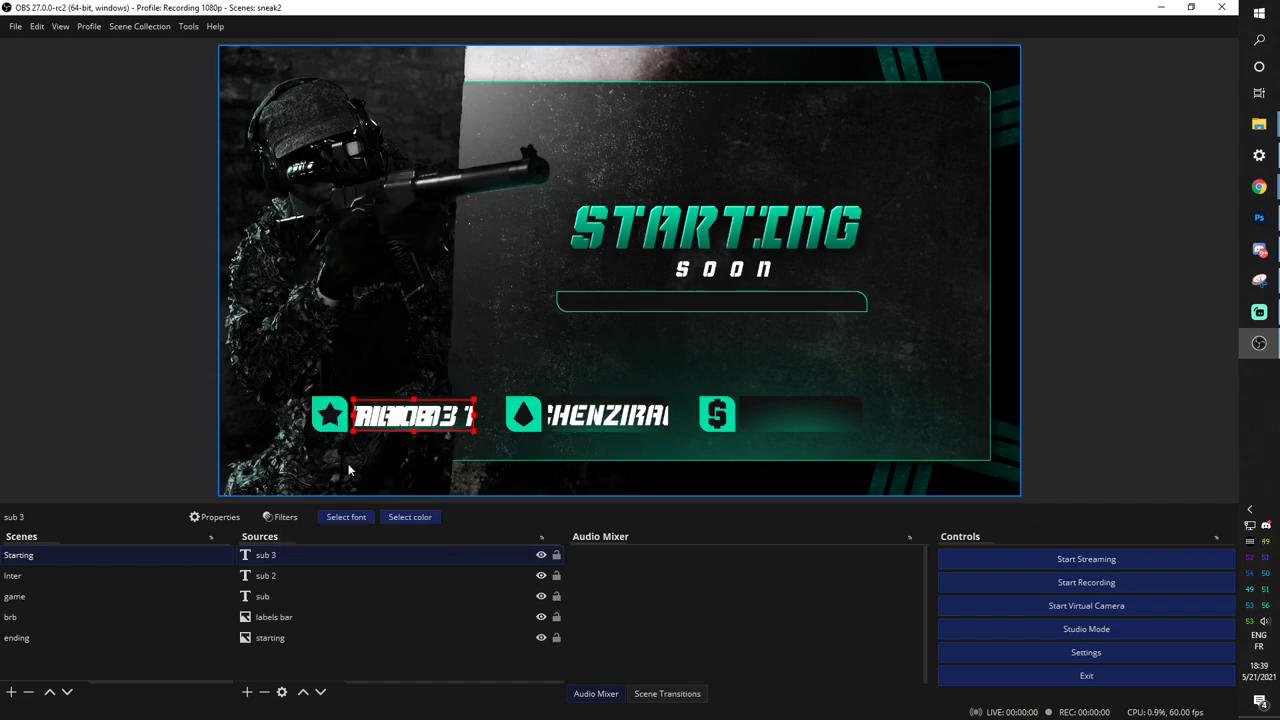
drag(420, 416, 762, 416)
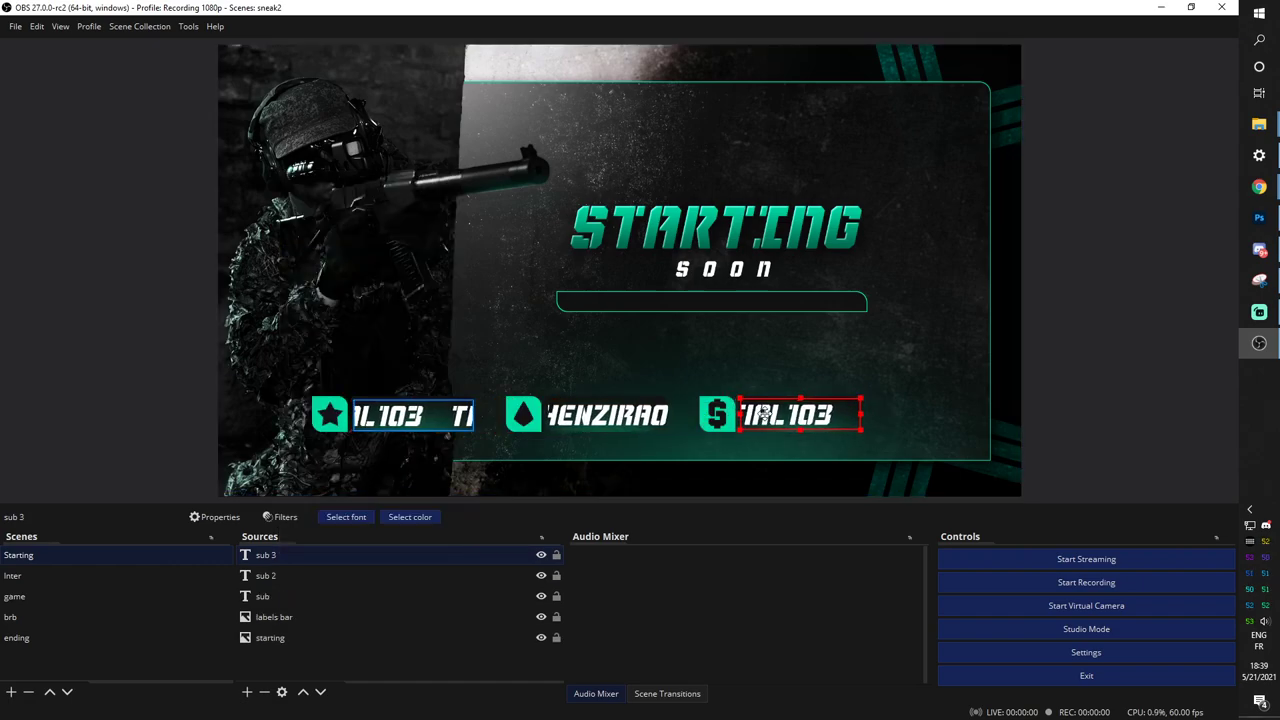
Point the sub 3 text source at most_recent_donator.txt.
double_click(762, 416)
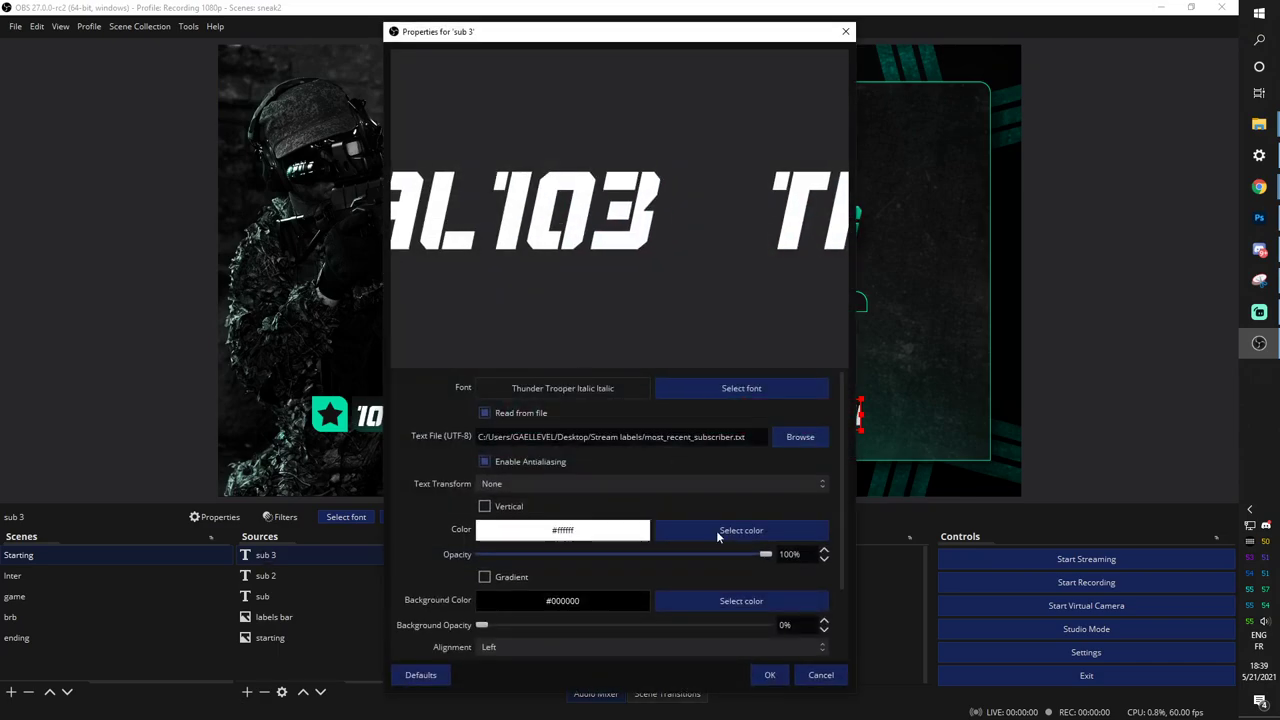
click(800, 437)
scroll(560, 340, down, 5)
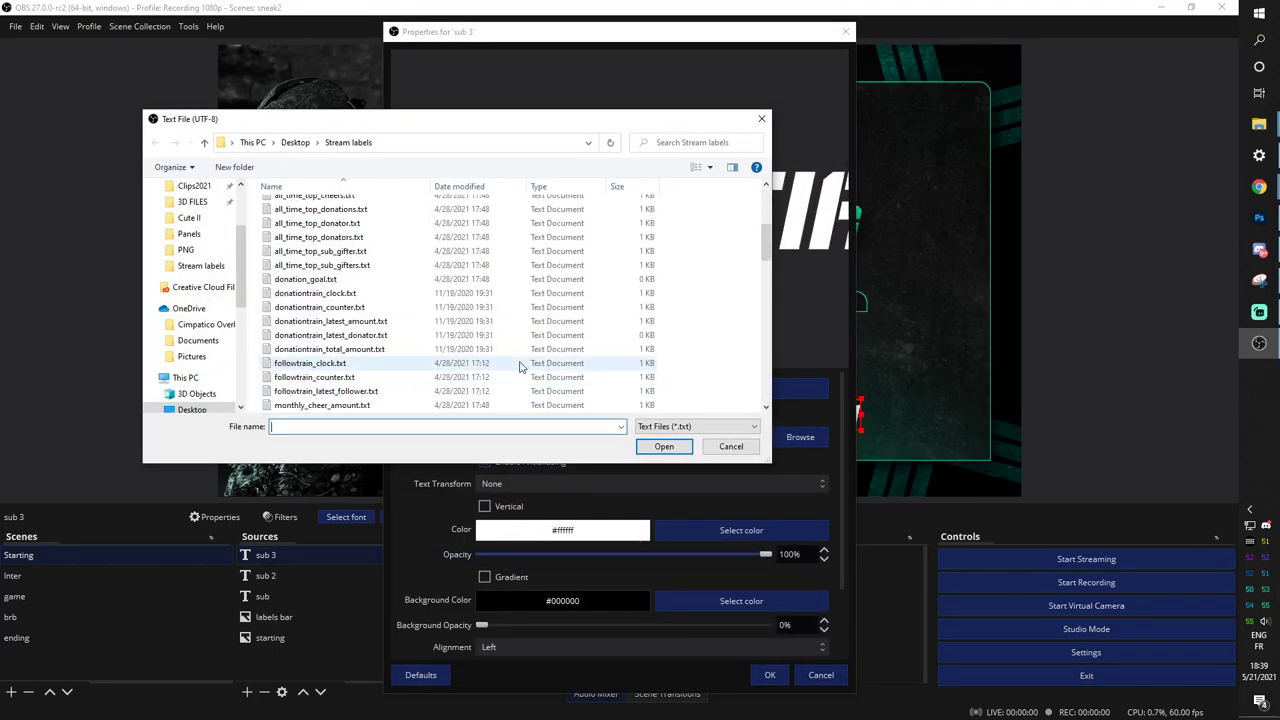
click(355, 364)
click(330, 405)
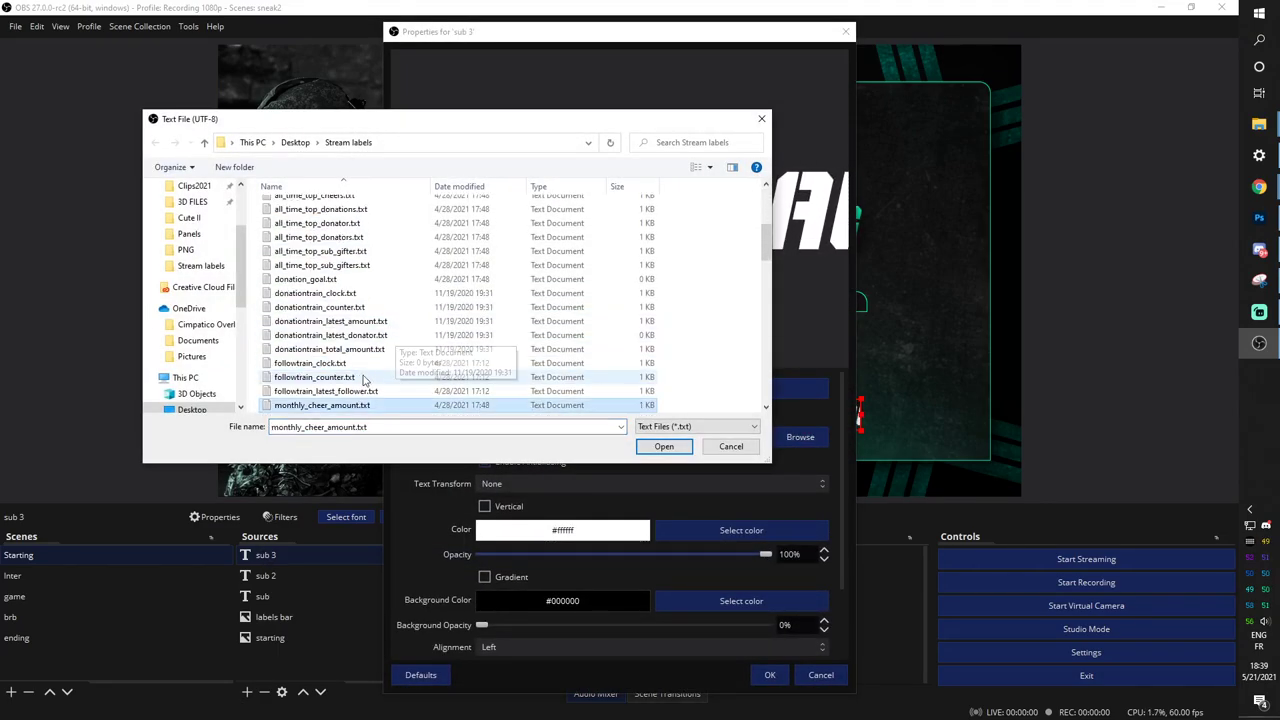
scroll(360, 378, down, 4)
scroll(350, 320, down, 2)
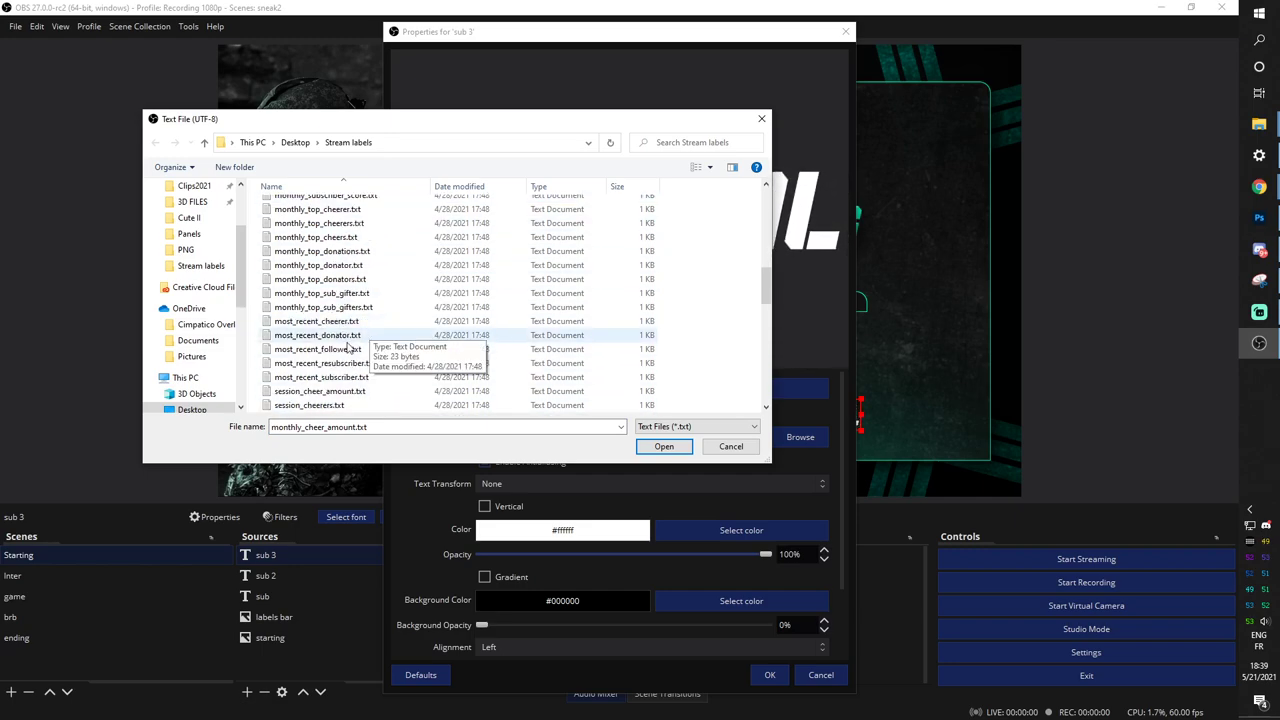
click(318, 337)
click(664, 447)
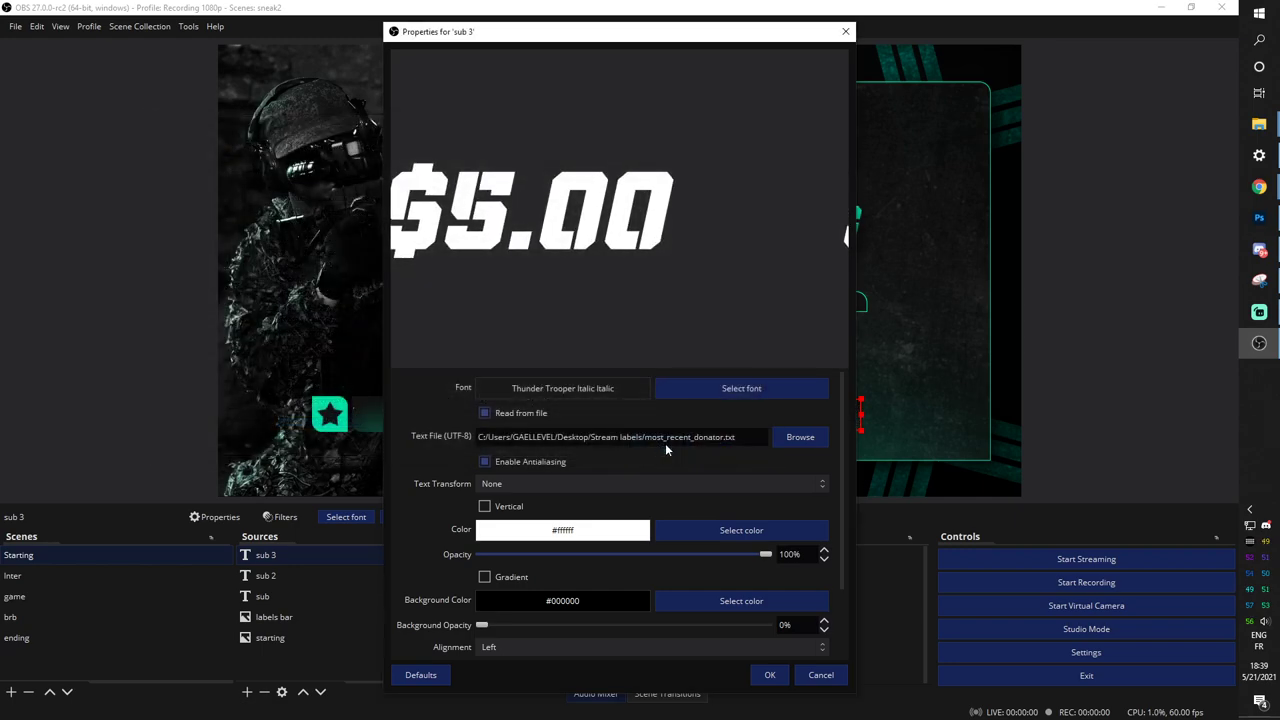
click(767, 675)
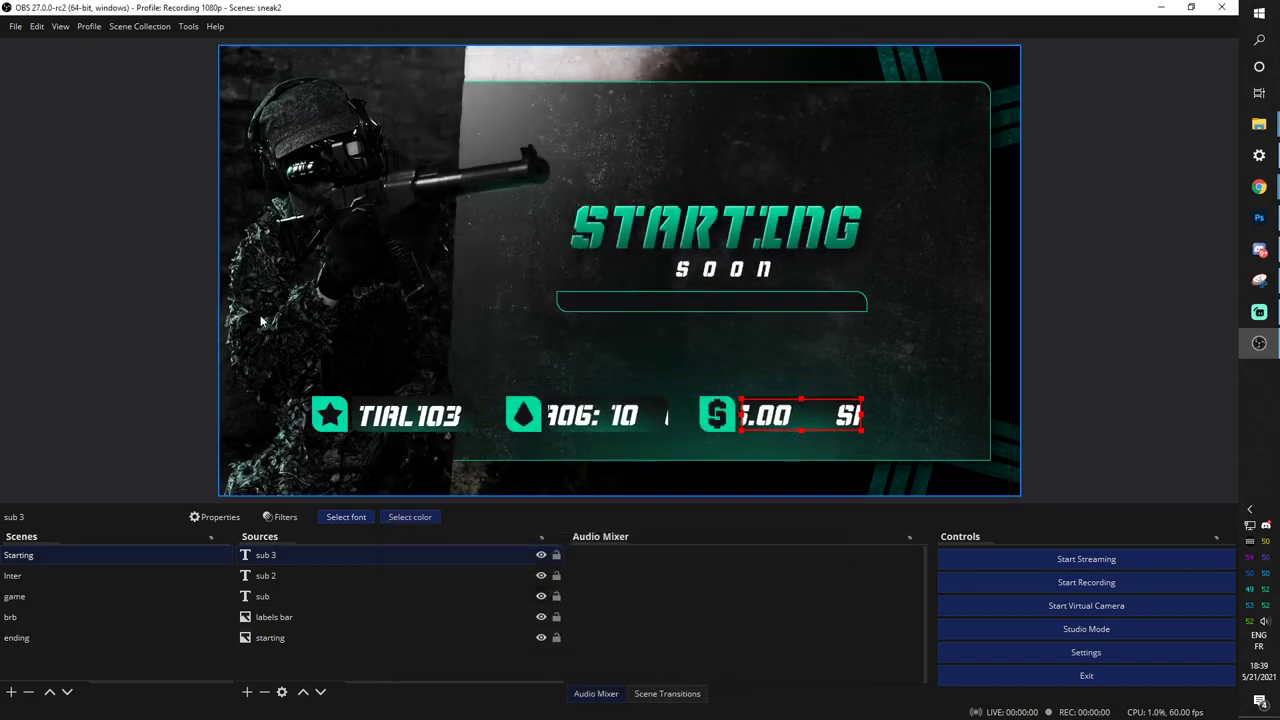
click(296, 575)
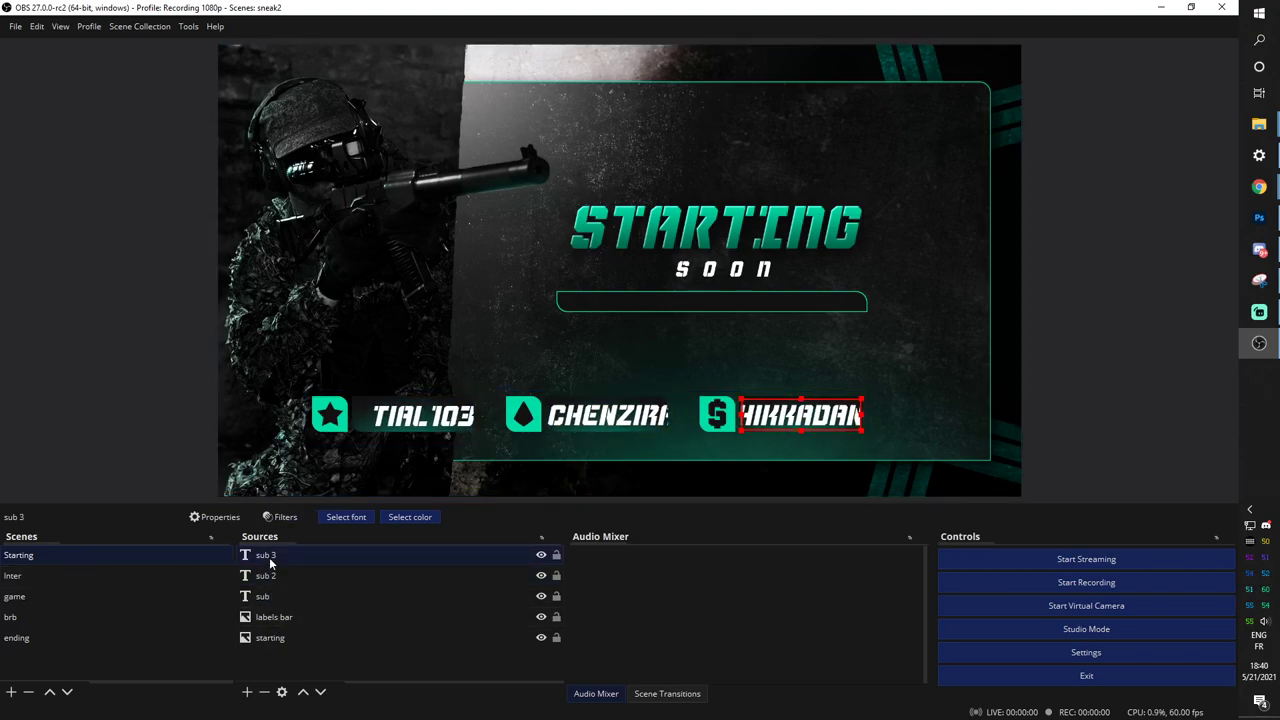
Group sub 3 through the labels bar into a collapsed group named 'labels'.
shift+click(278, 617)
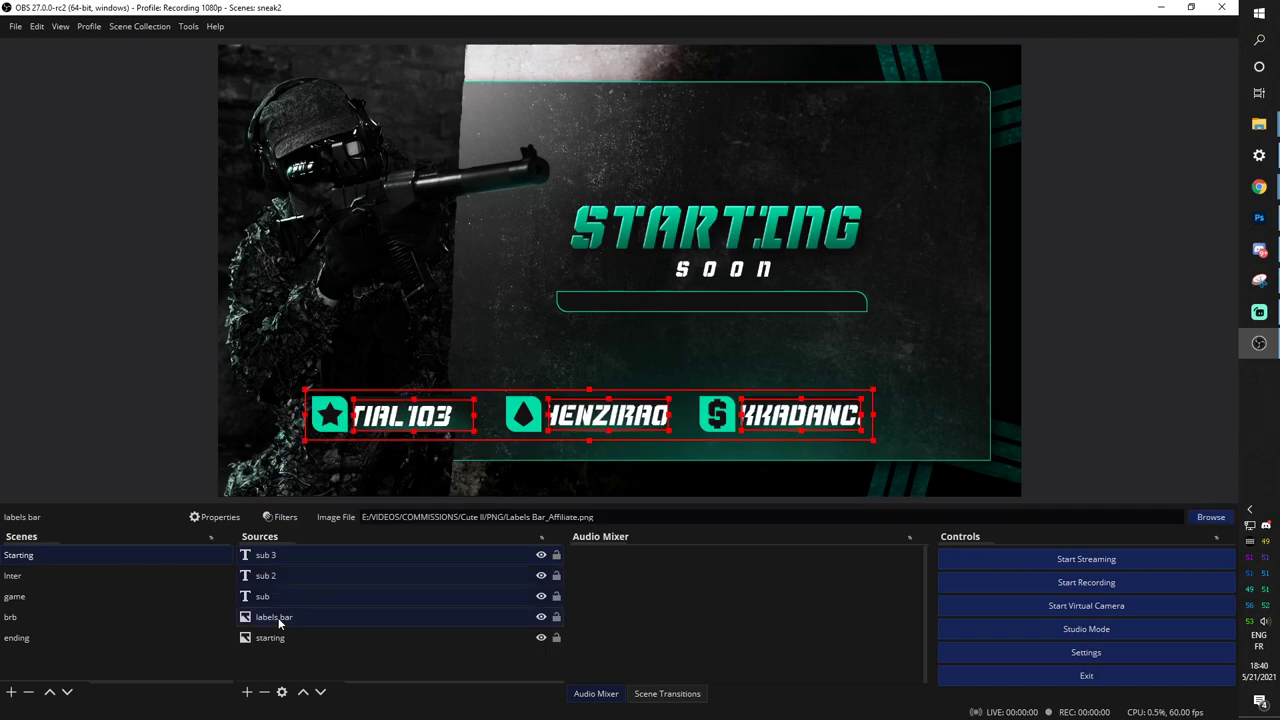
right_click(268, 619)
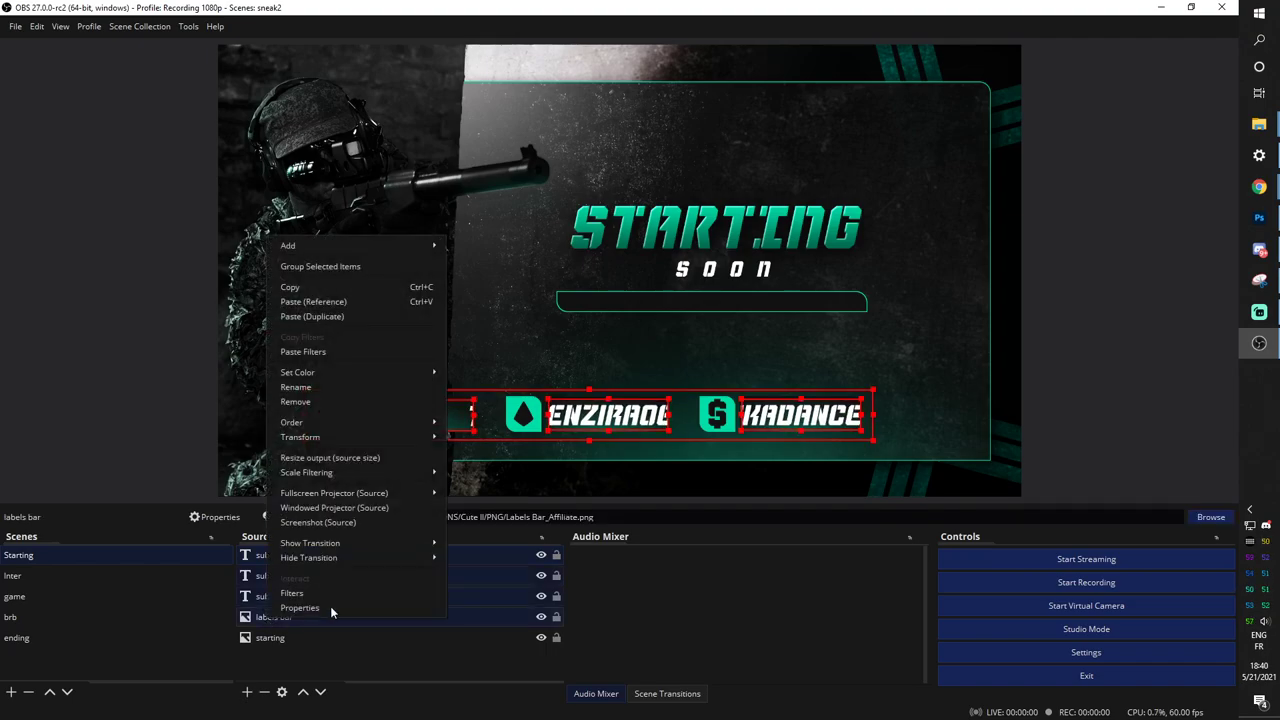
click(343, 266)
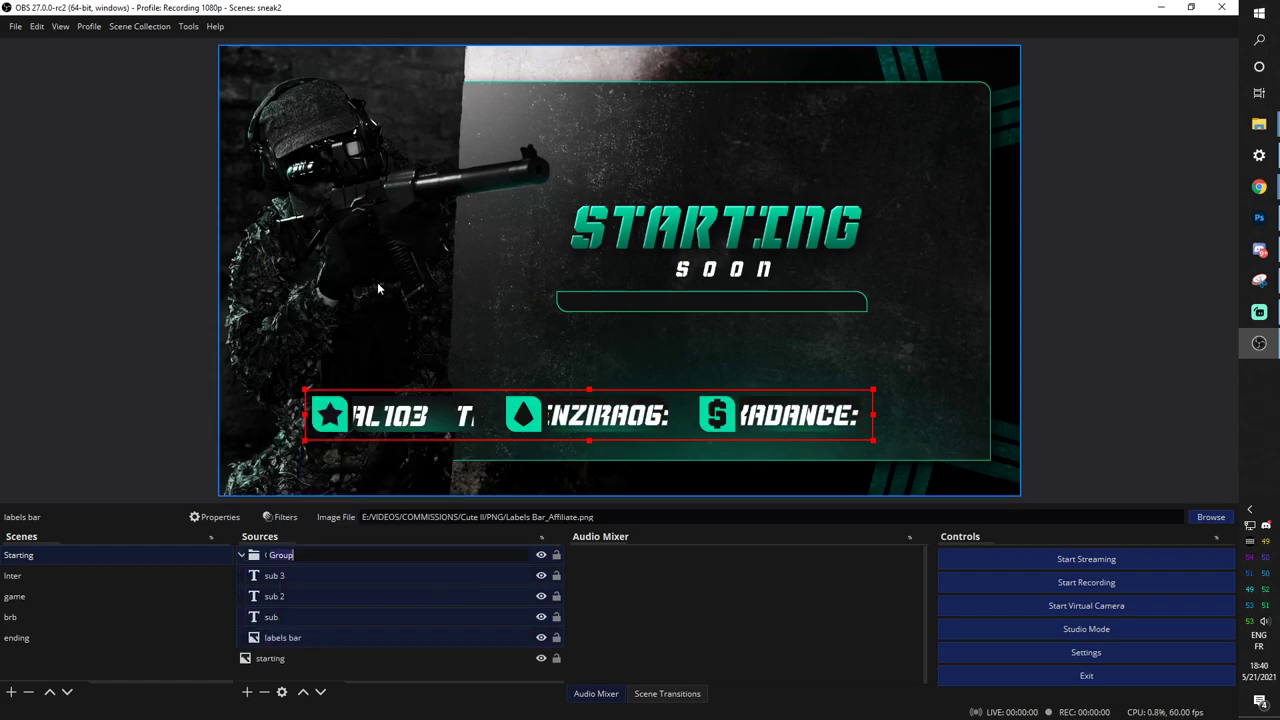
text(labels)
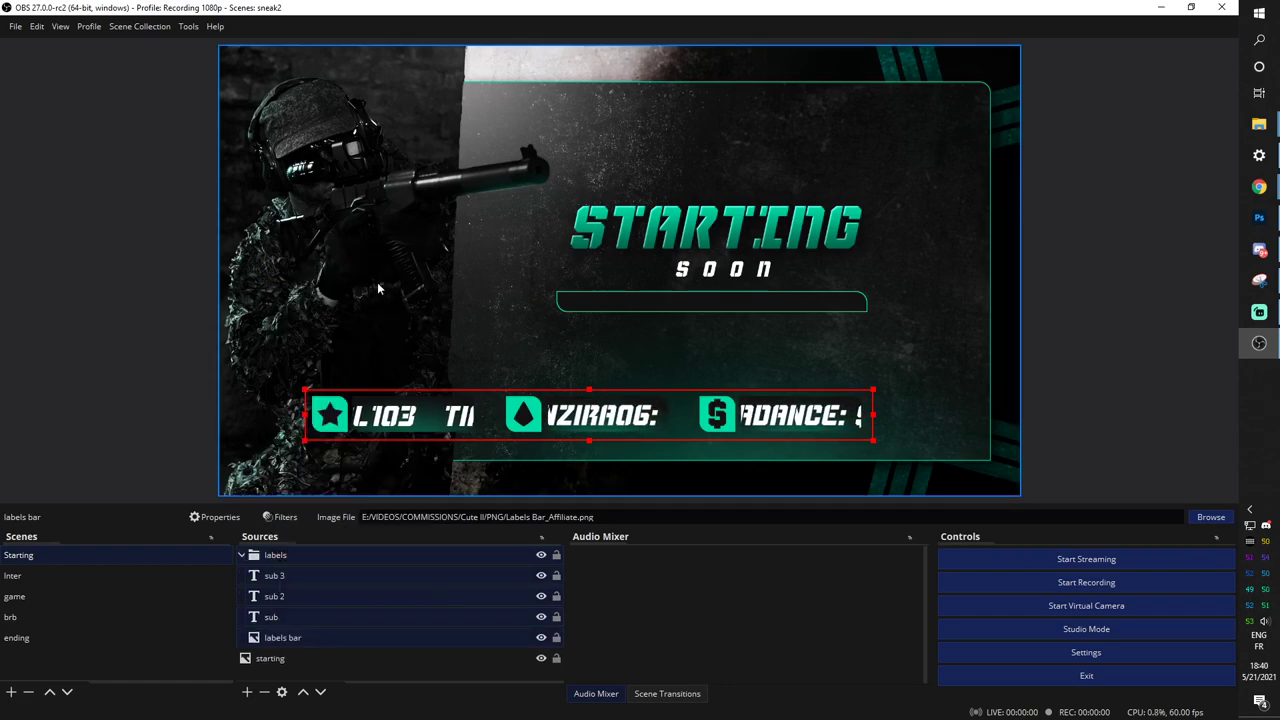
click(241, 555)
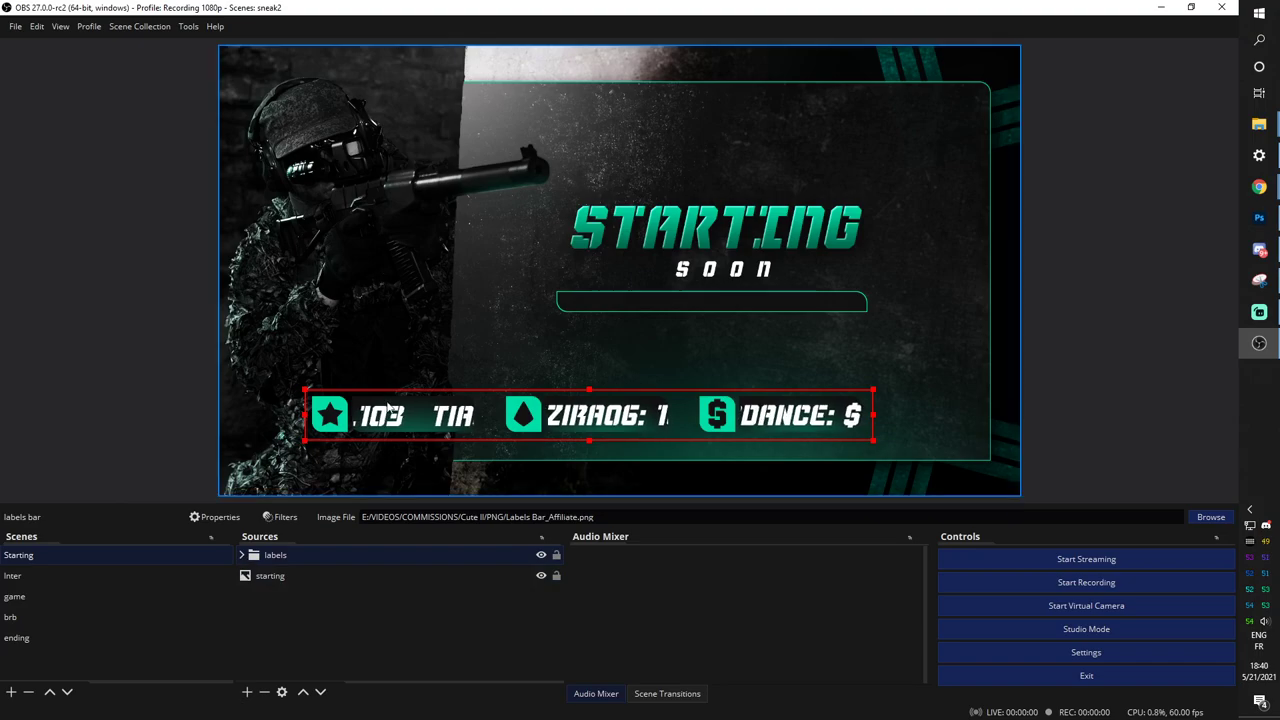
Move the labels group up just beneath the SOON bar and scale it down.
drag(398, 414, 410, 338)
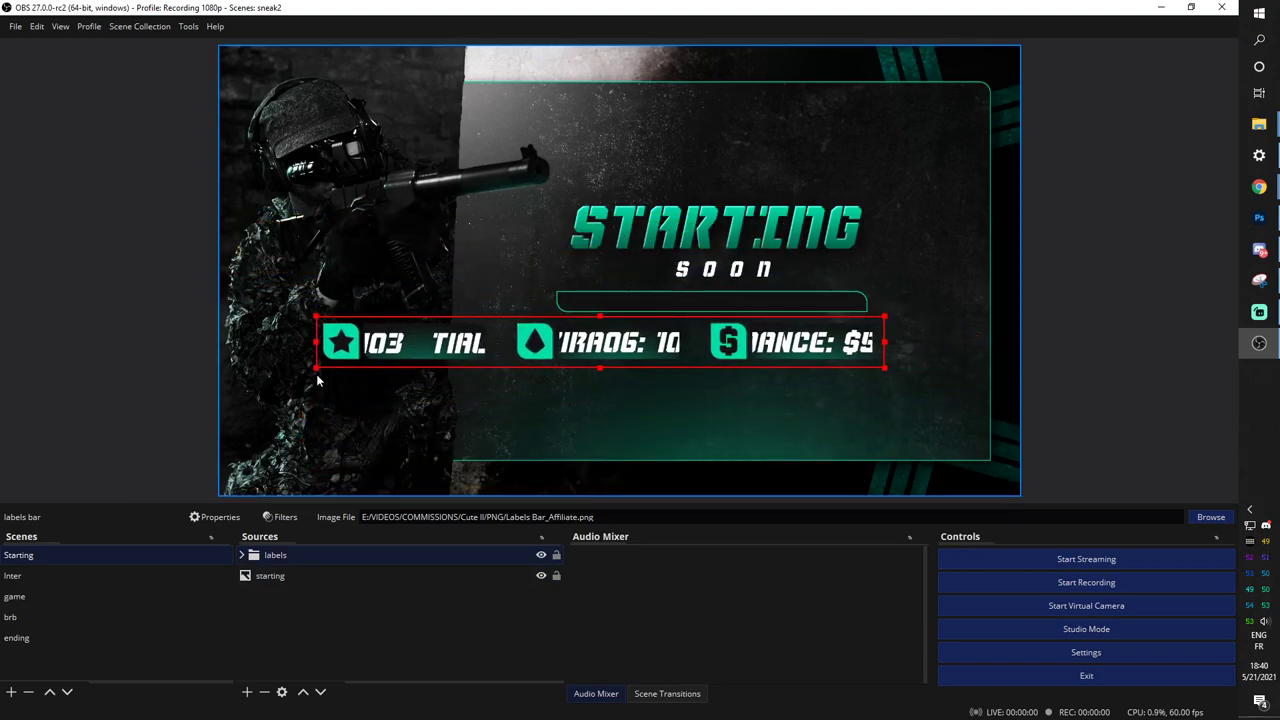
drag(315, 365, 567, 346)
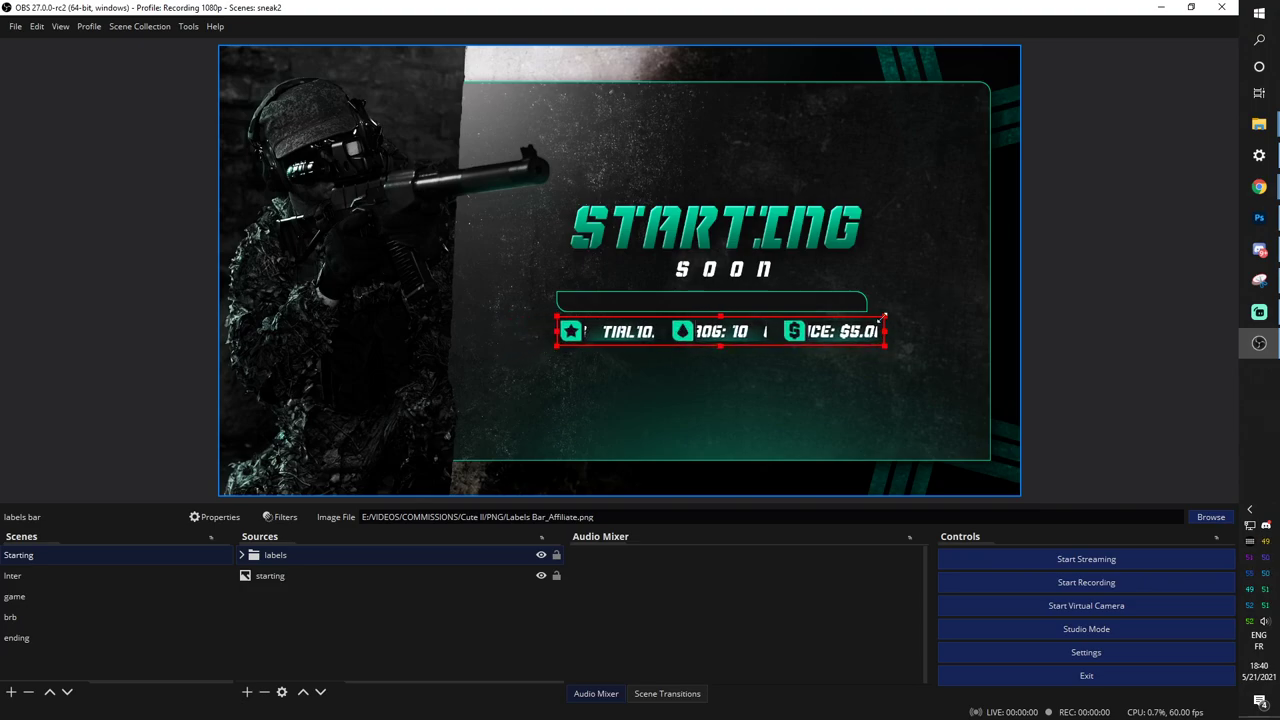
drag(883, 317, 858, 335)
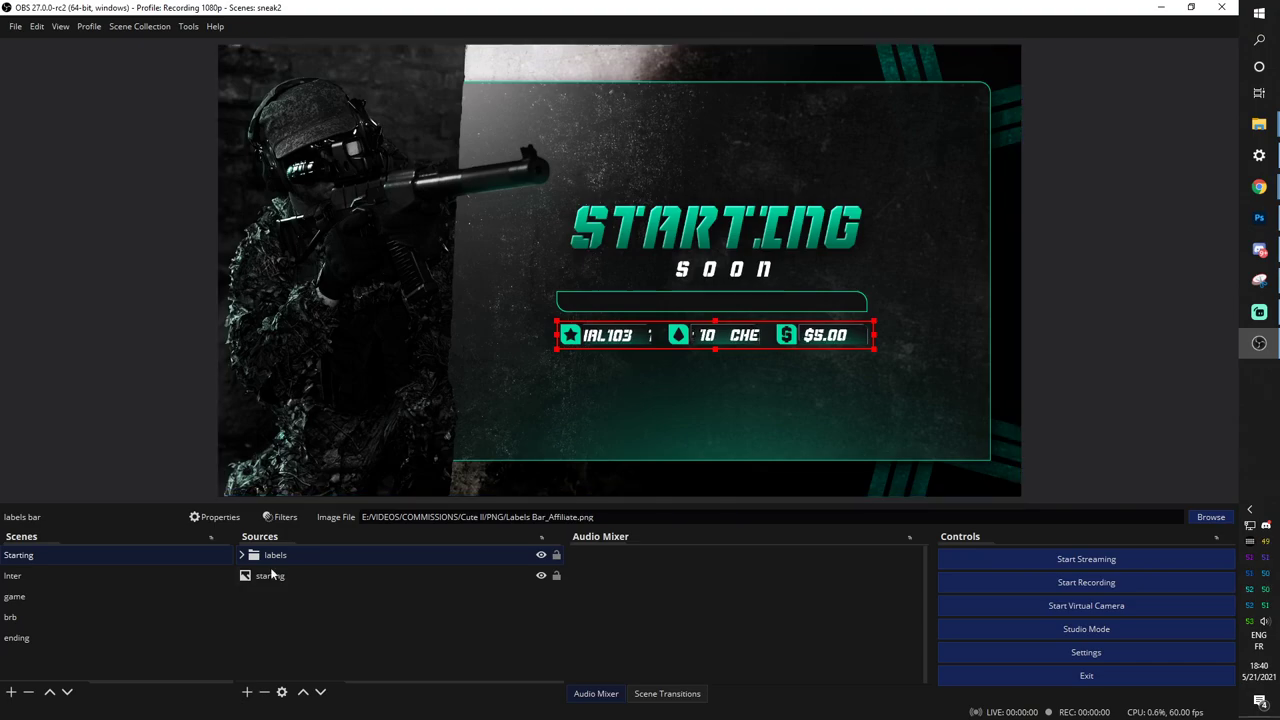
Copy the labels group and paste it as a reference into the Inter scene.
right_click(275, 173)
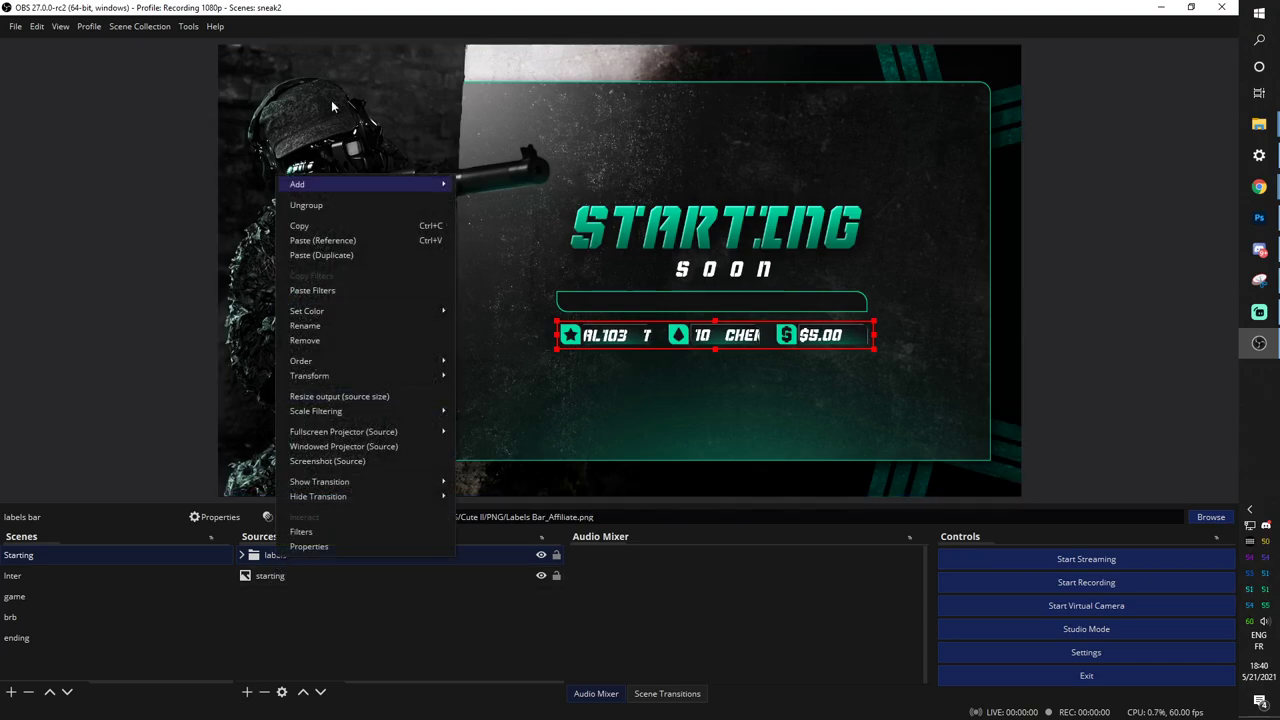
click(300, 226)
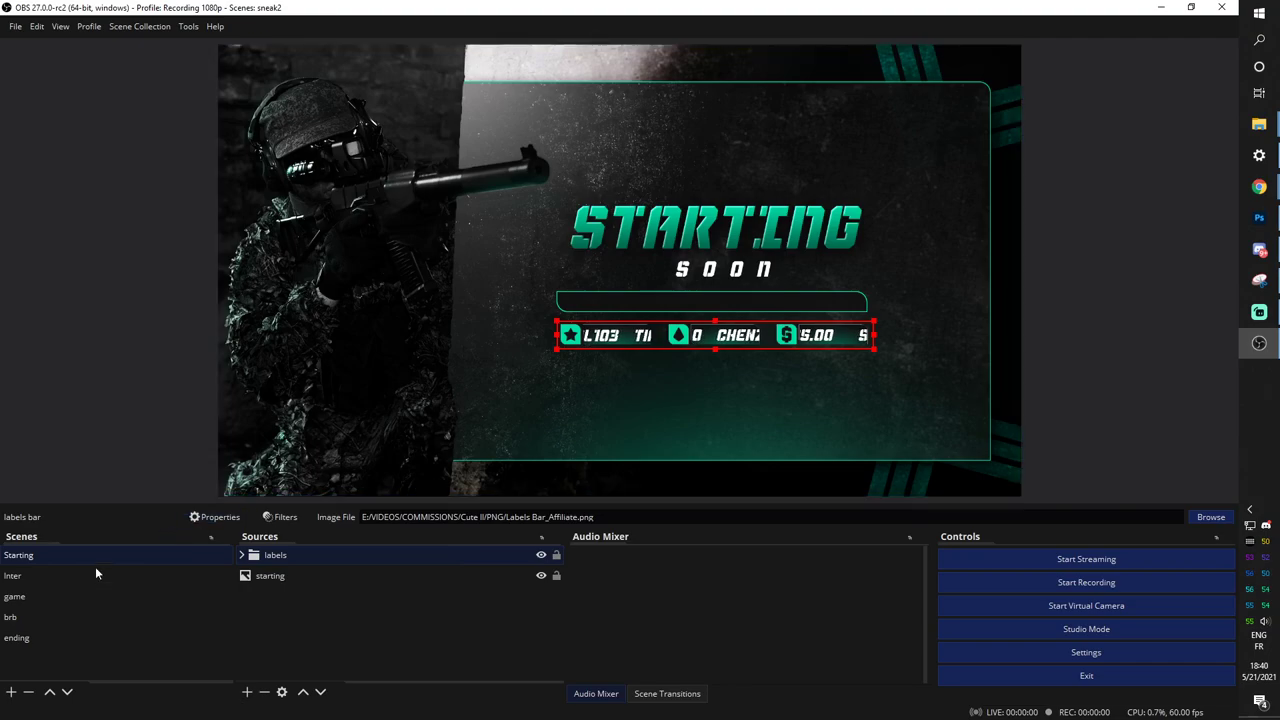
click(41, 576)
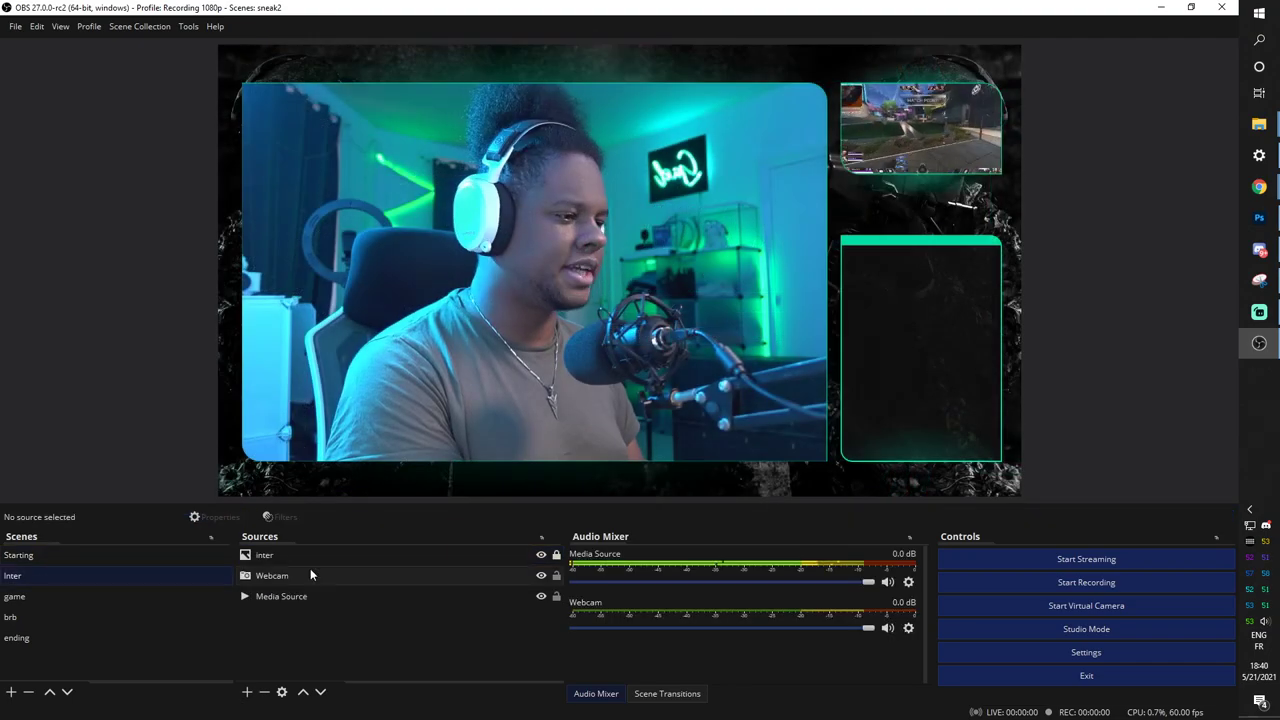
right_click(281, 614)
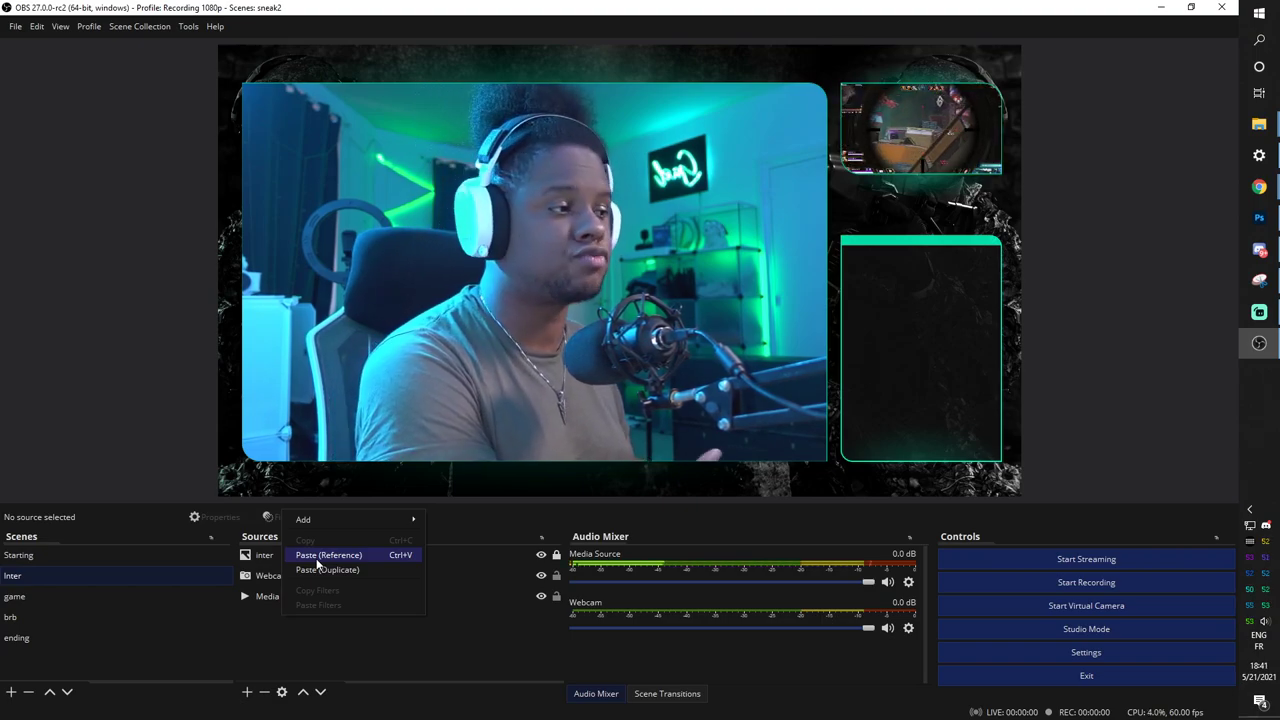
click(325, 555)
Position the labels bar along the webcam frame's bottom edge, then switch to the game scene.
drag(633, 338, 431, 442)
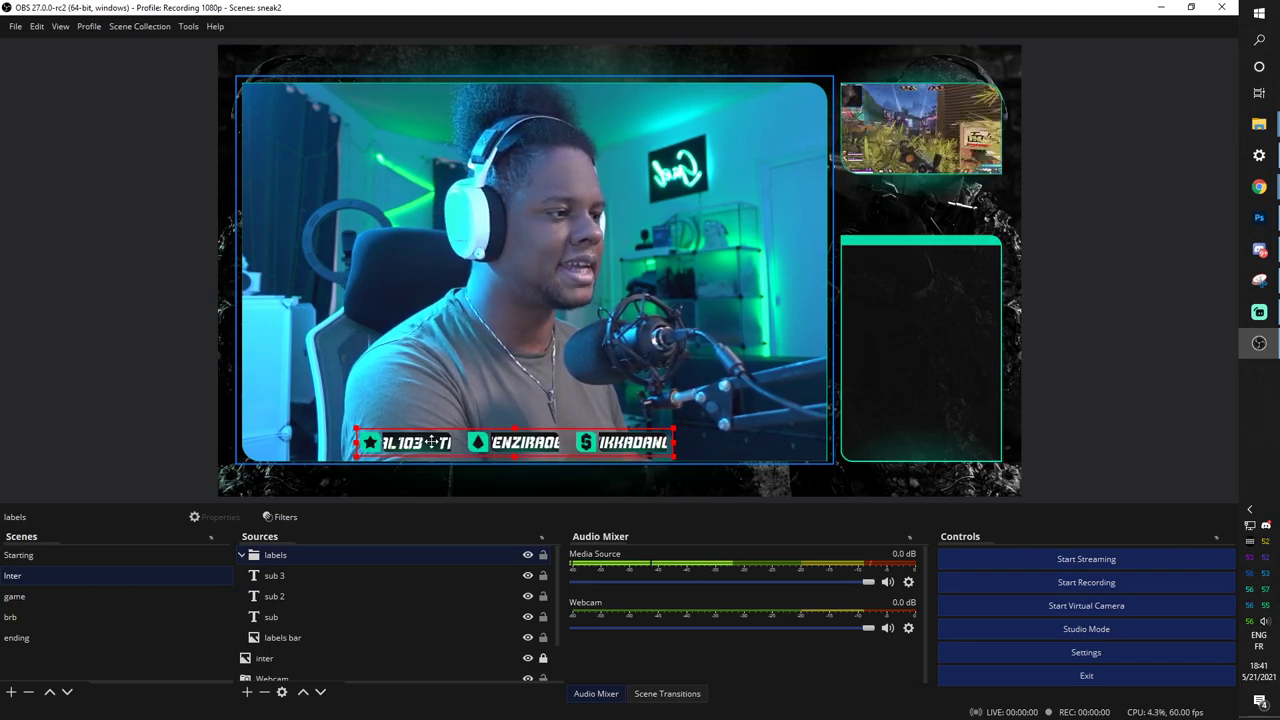
drag(424, 190, 436, 447)
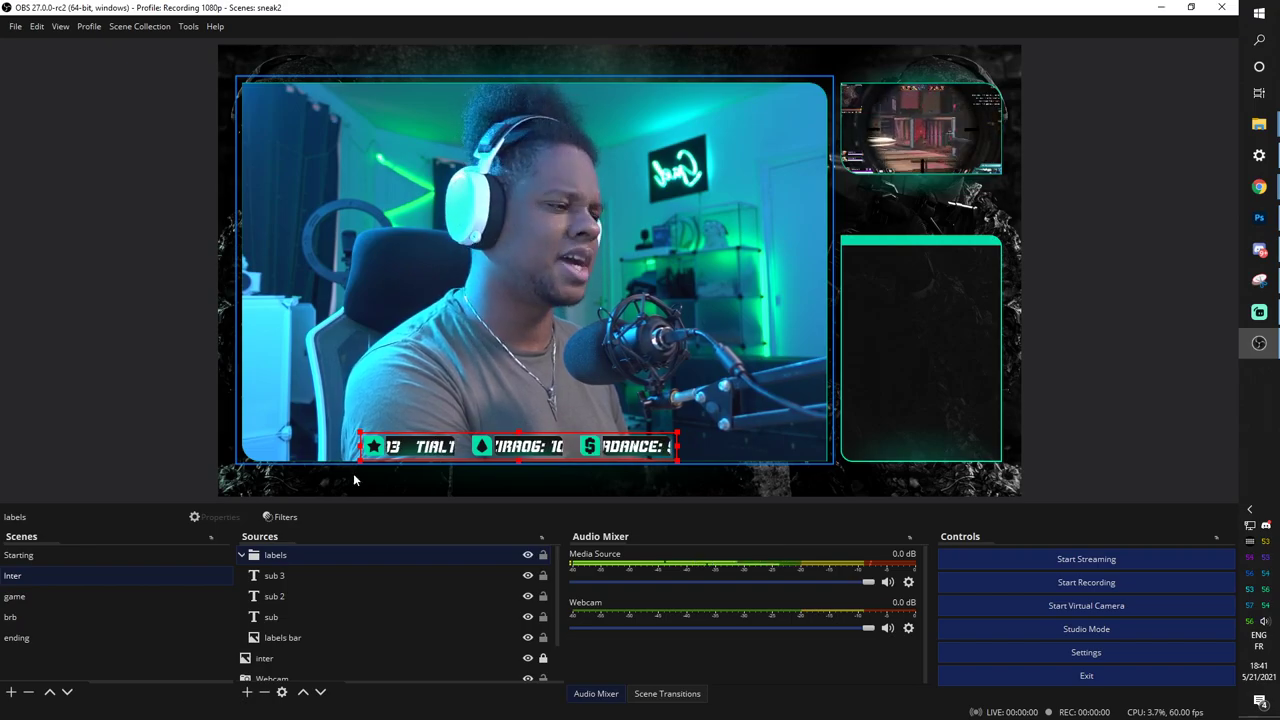
click(16, 597)
Paste the labels group into the game scene along its top edge, then switch to brb.
right_click(270, 625)
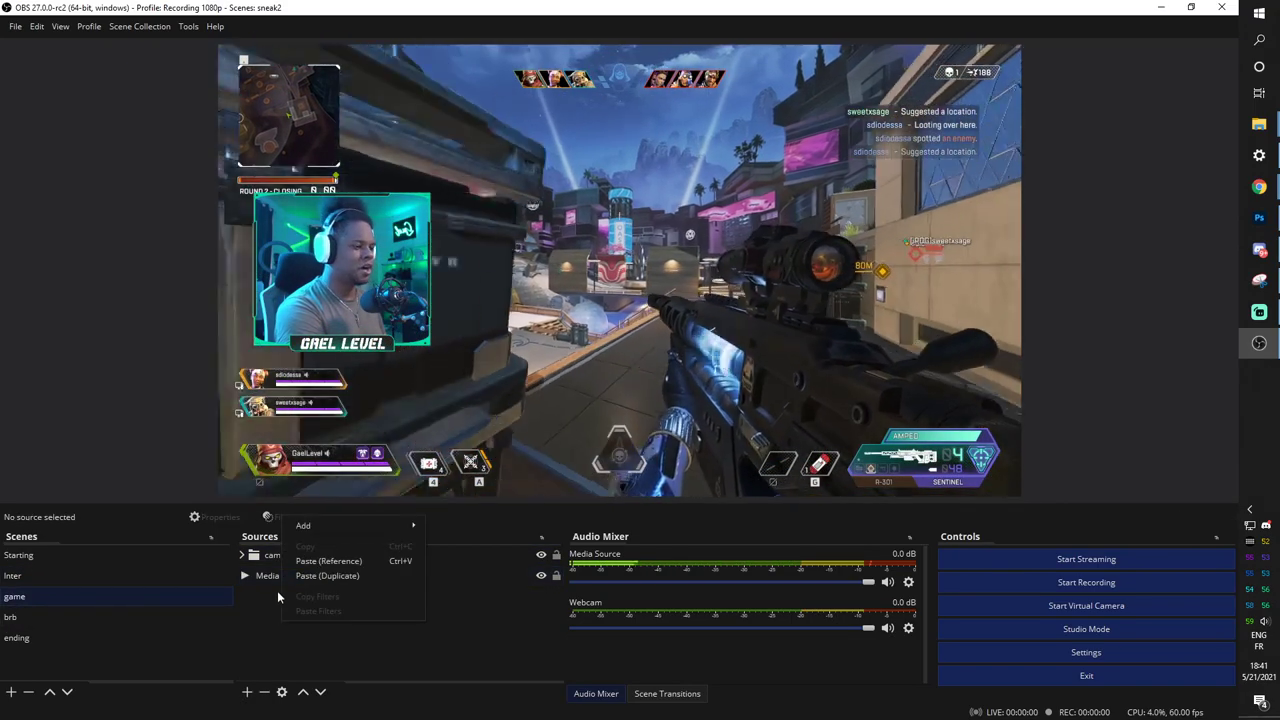
click(318, 562)
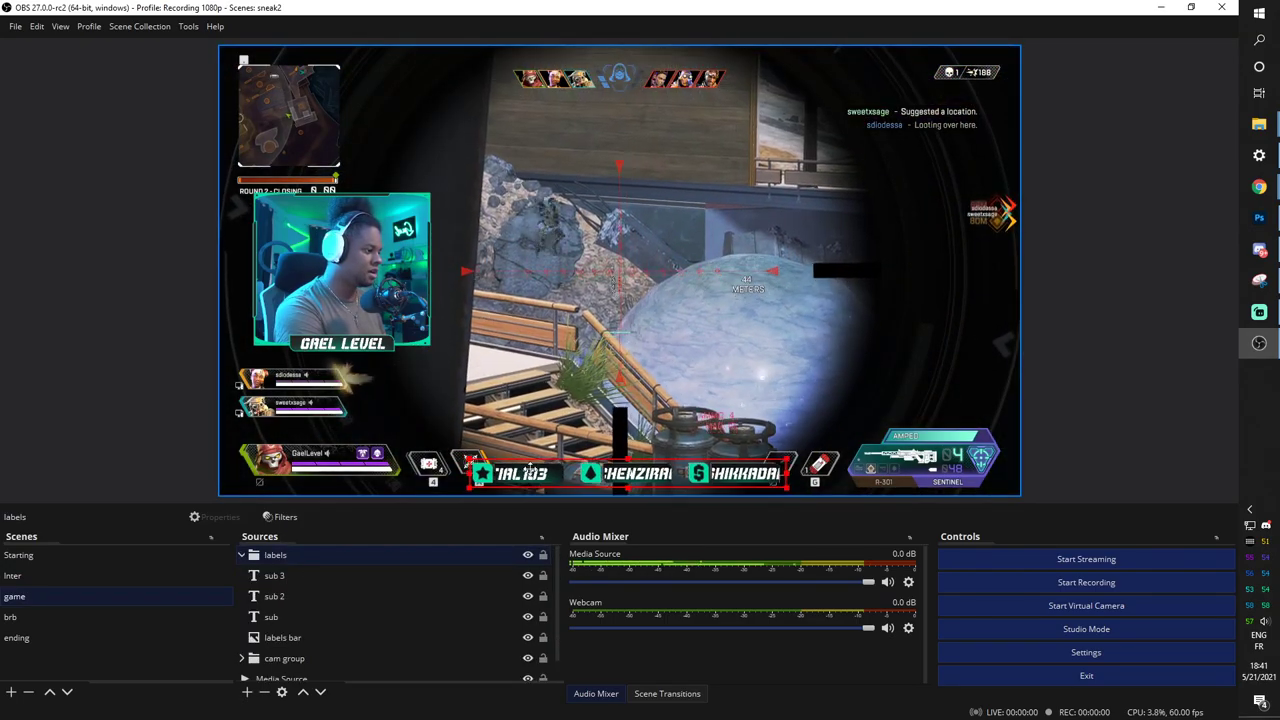
drag(524, 463, 521, 59)
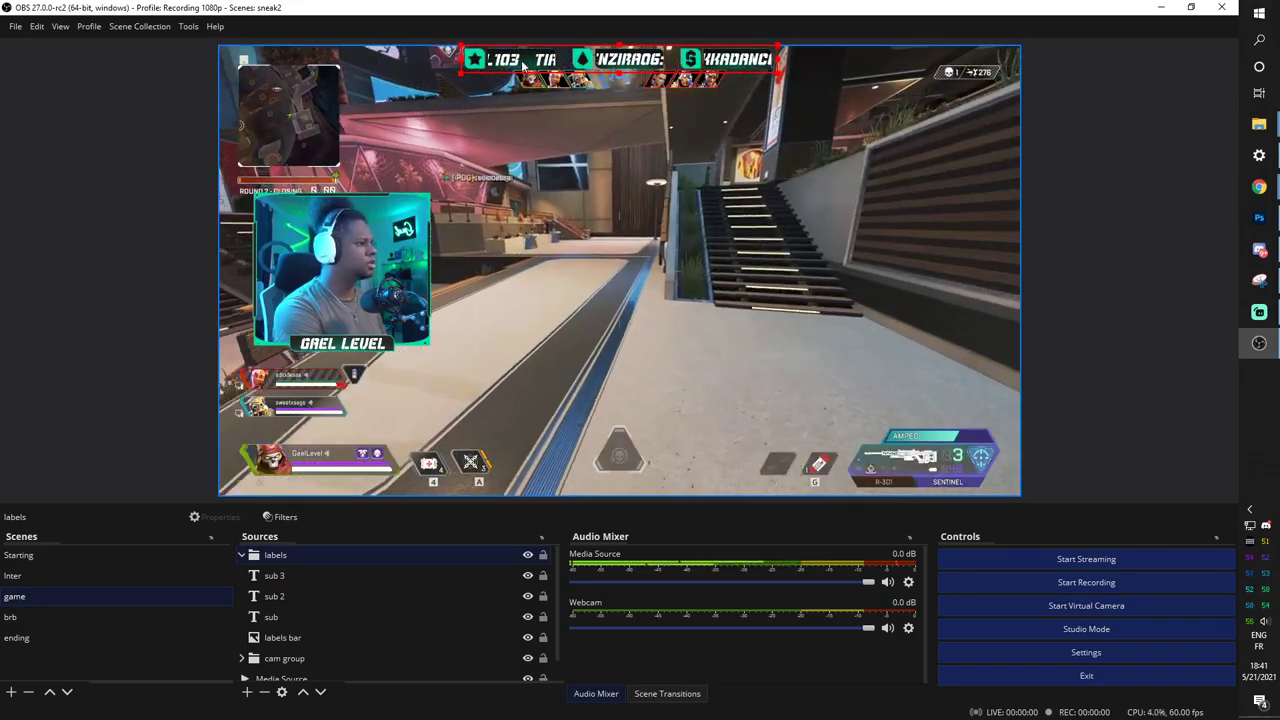
click(52, 617)
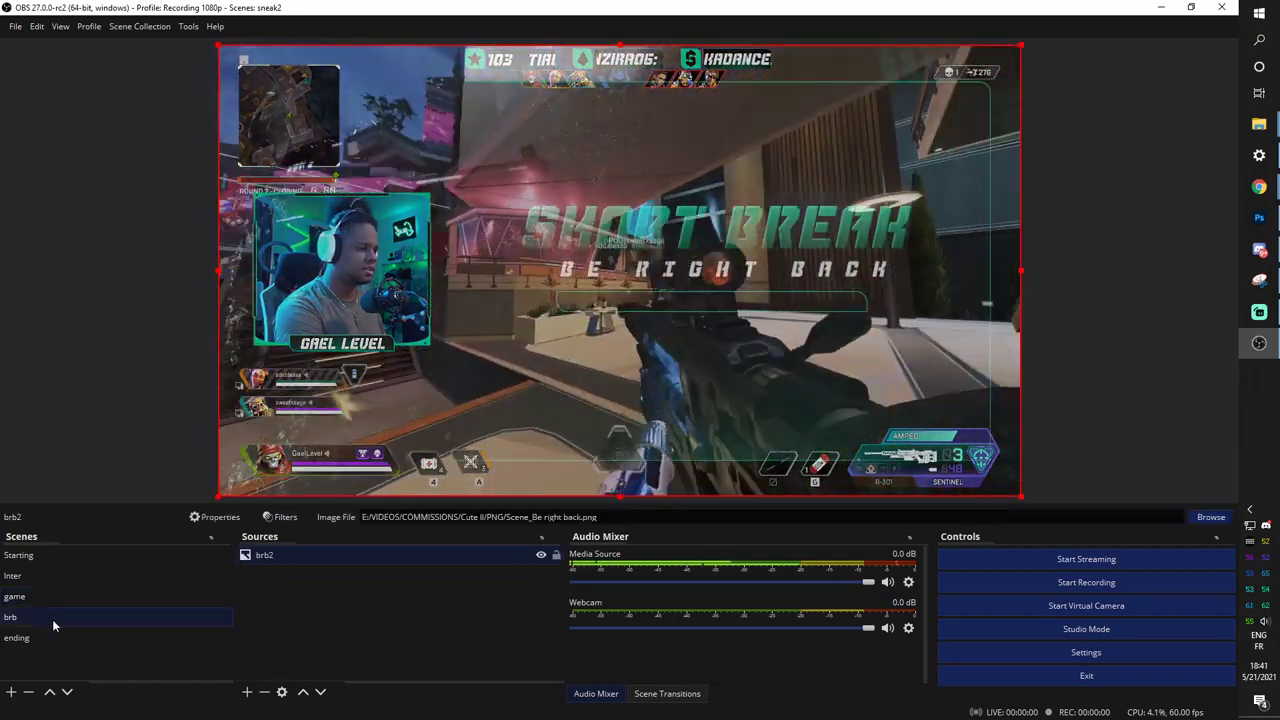
Paste the labels group as a reference into the brb and ending scenes.
right_click(366, 598)
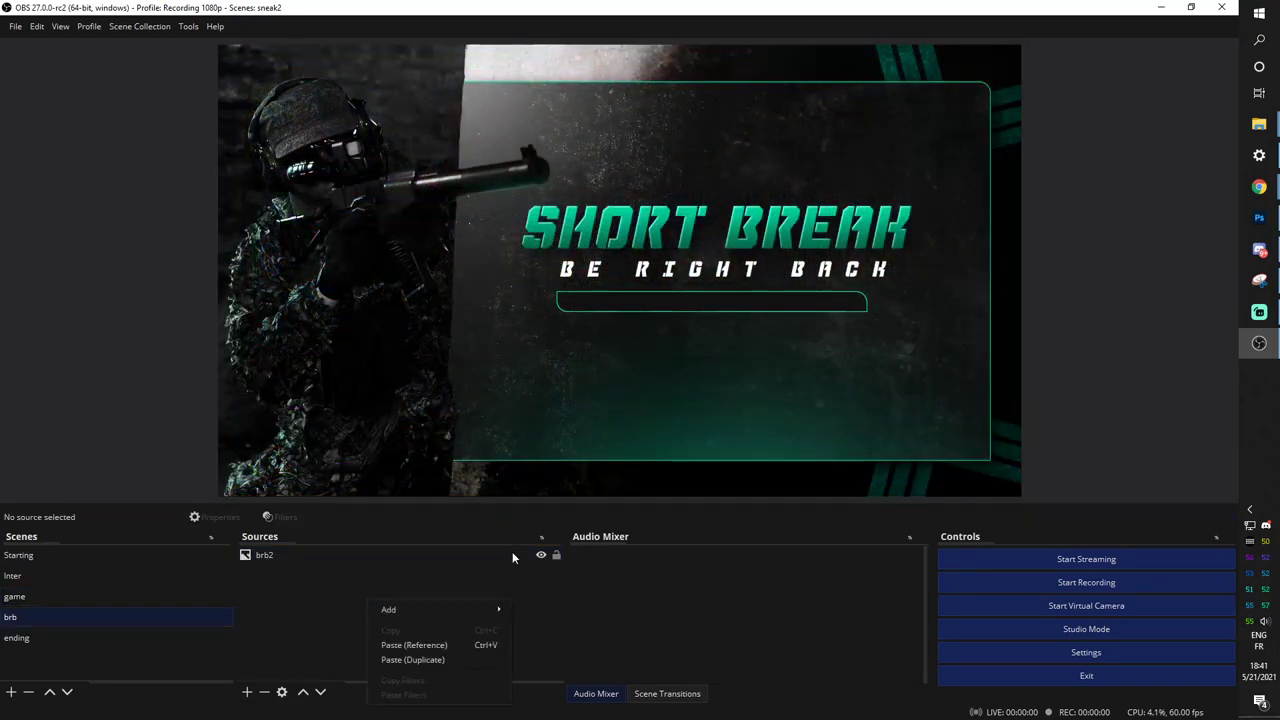
click(408, 646)
click(10, 639)
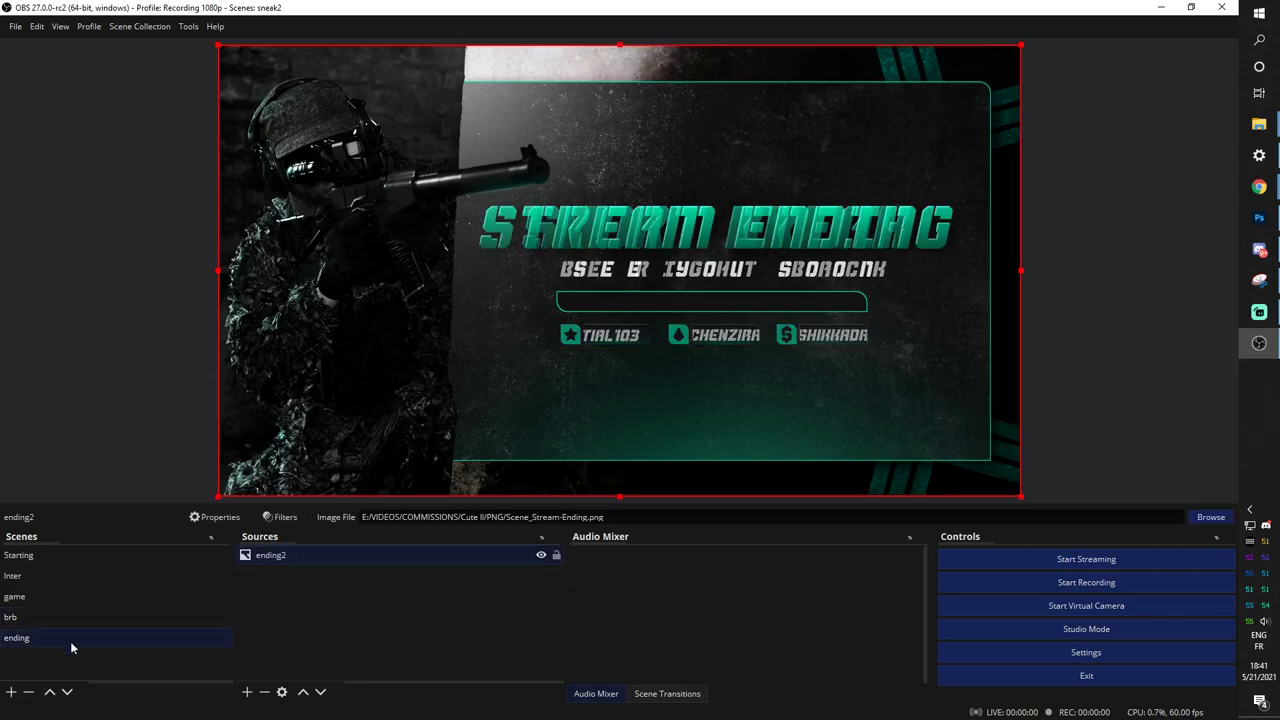
right_click(314, 600)
click(356, 643)
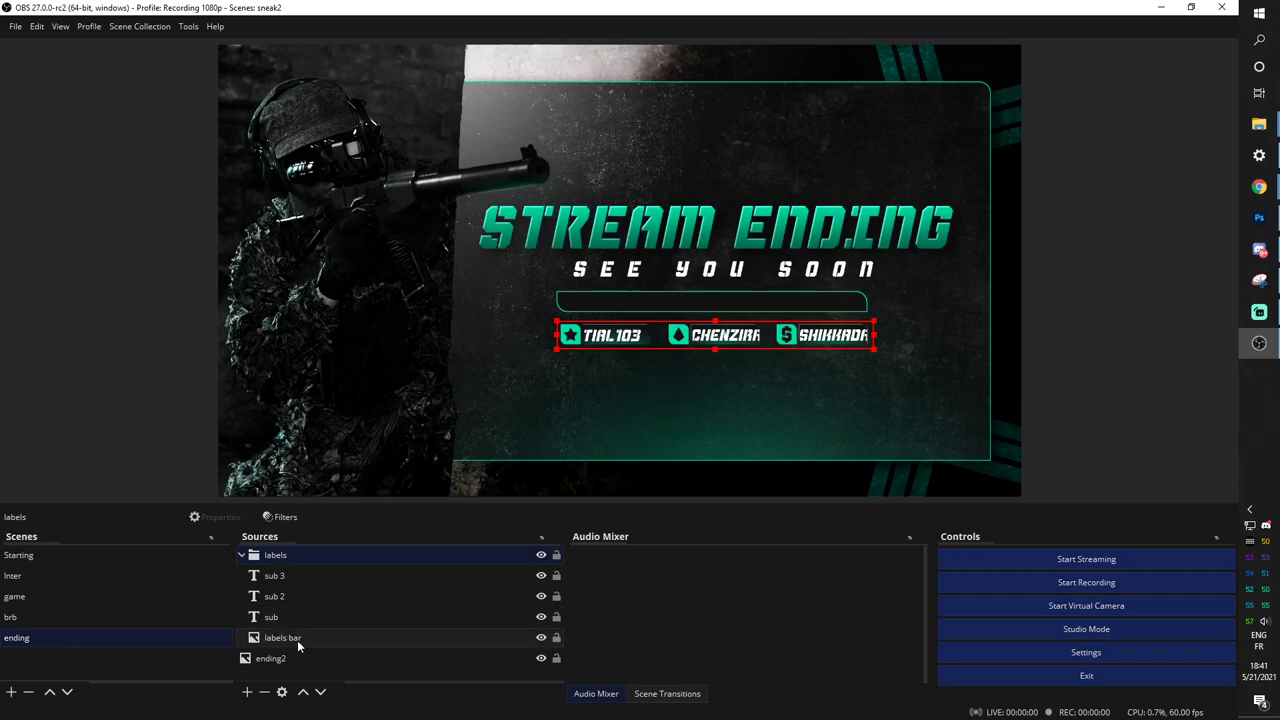
Return to the Inter scene, collapse the labels group and deselect it.
click(44, 578)
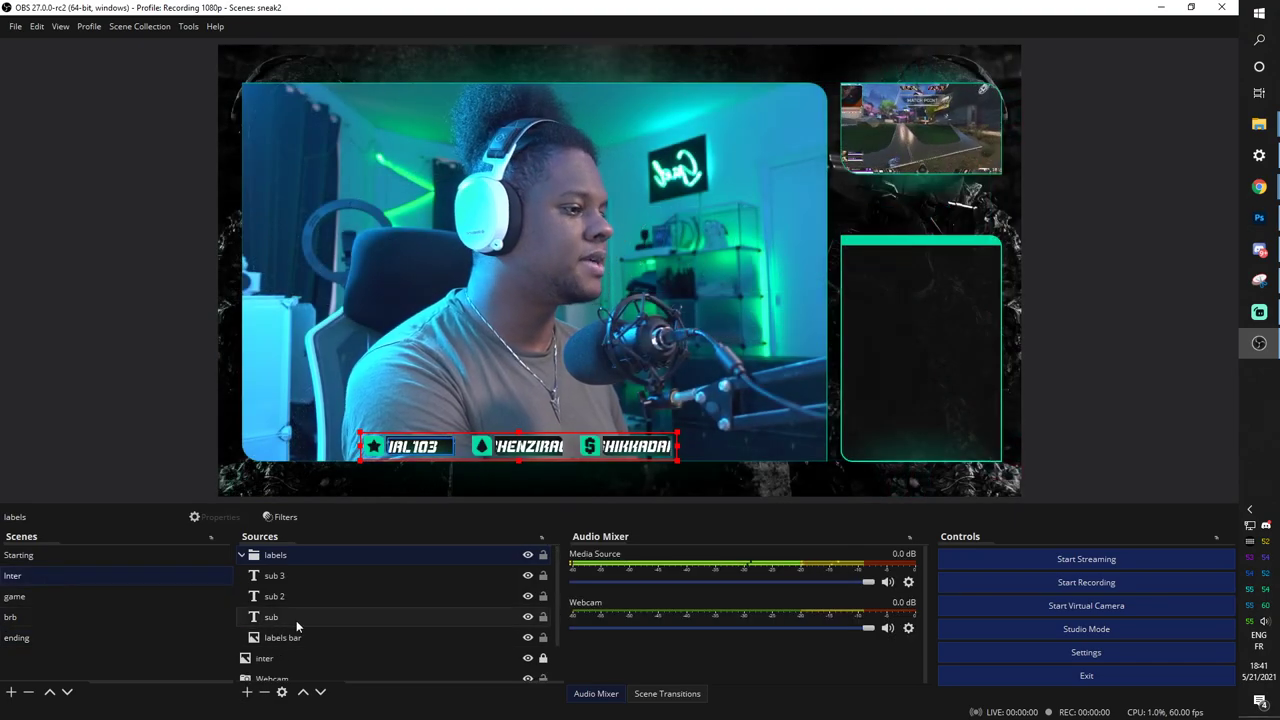
click(241, 556)
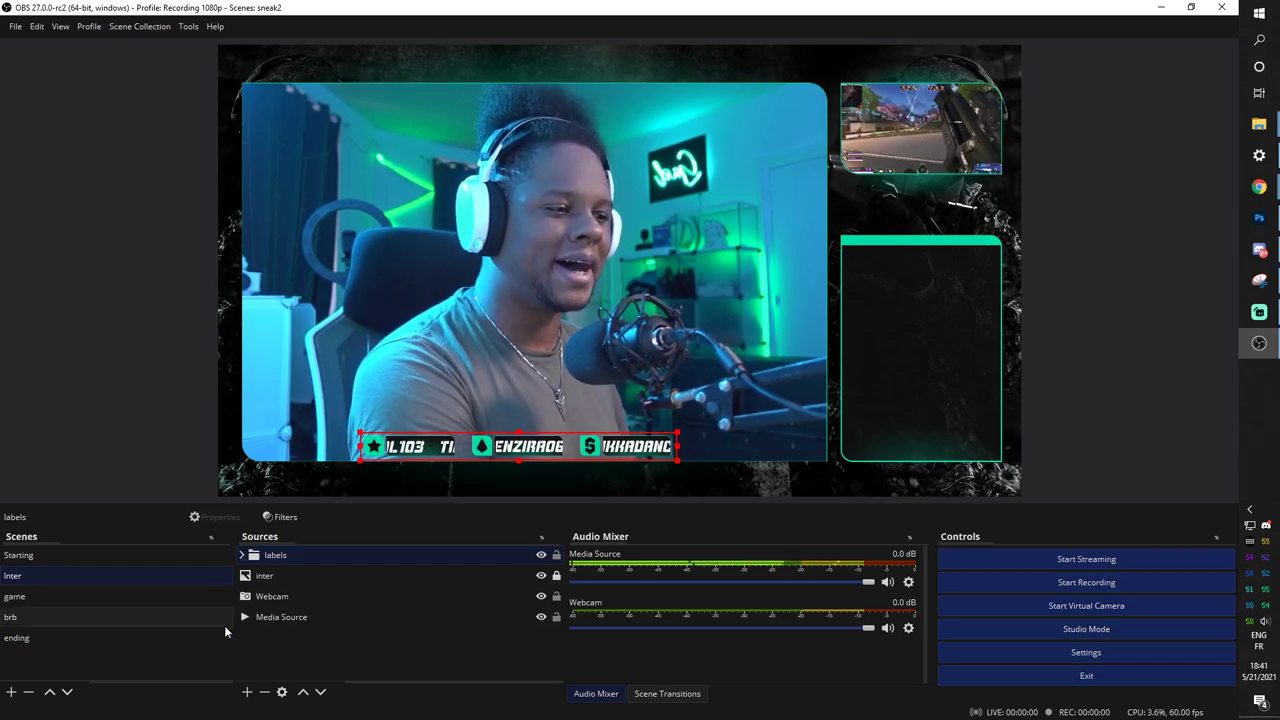
click(261, 649)
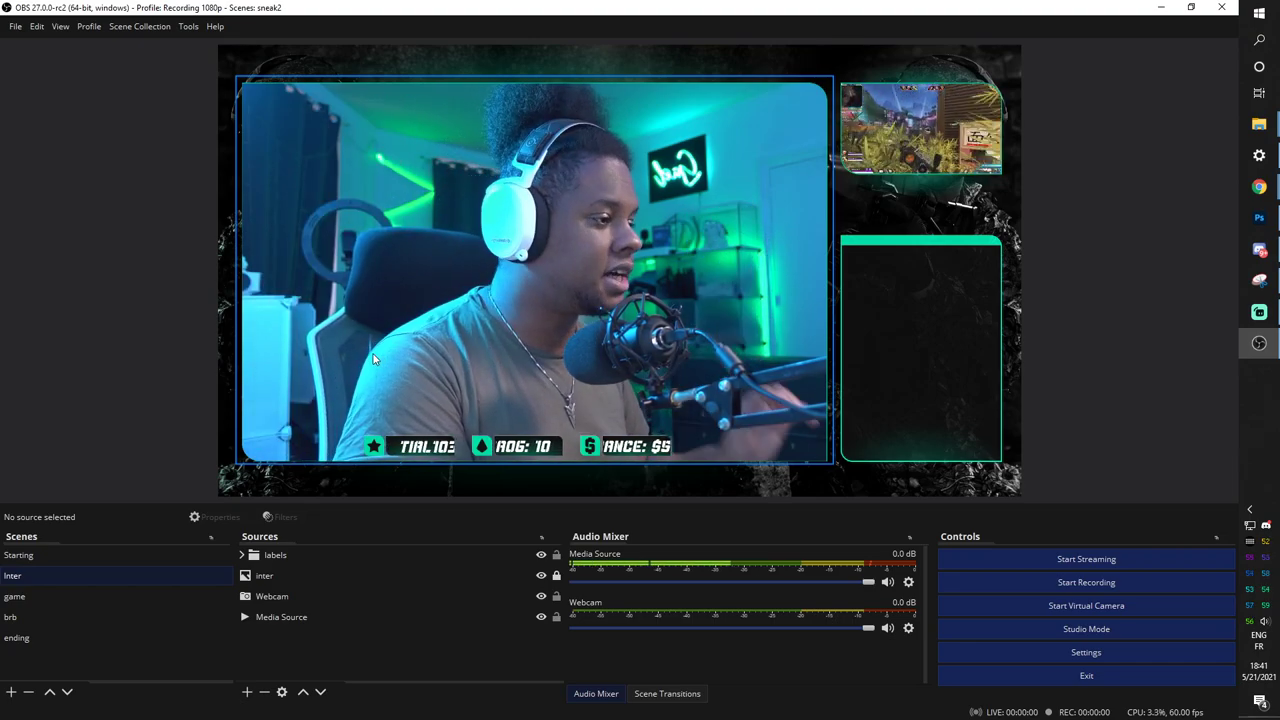
Search 'chatbot' in the Streamlabs dashboard, copy the Chat Box widget URL, and return to OBS.
key(alt+Tab)
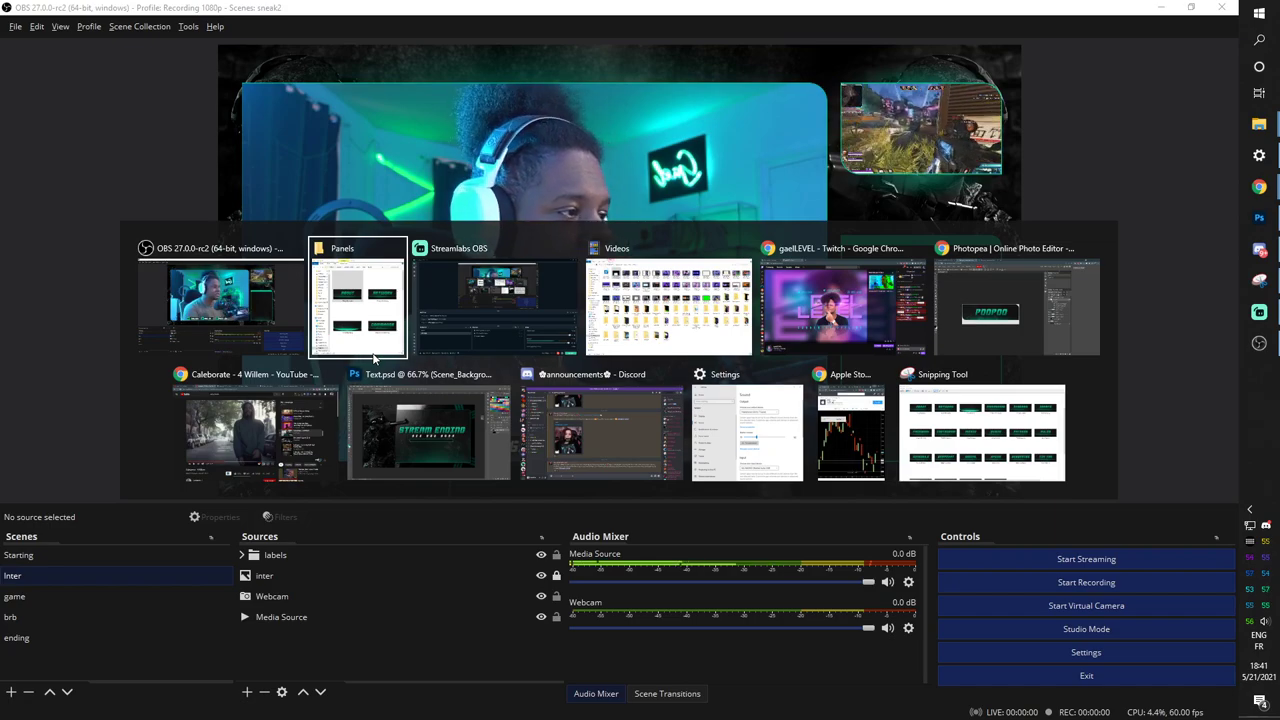
key(alt+Tab)
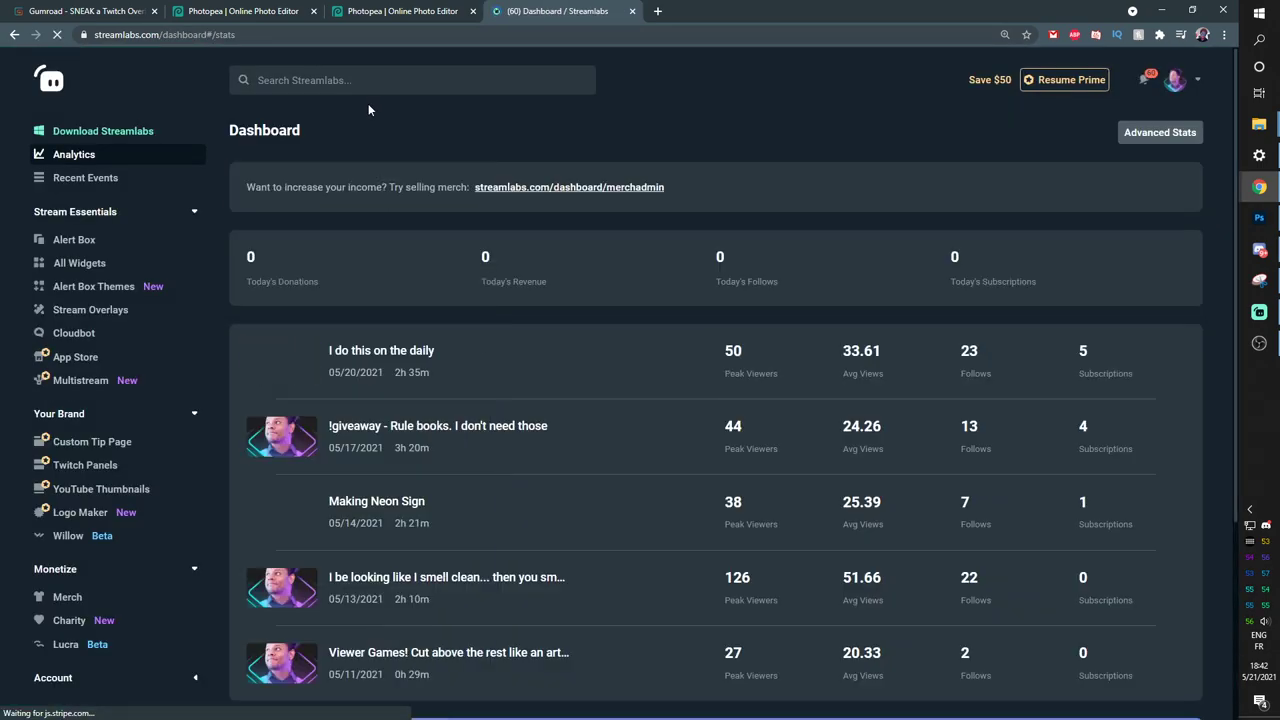
click(370, 82)
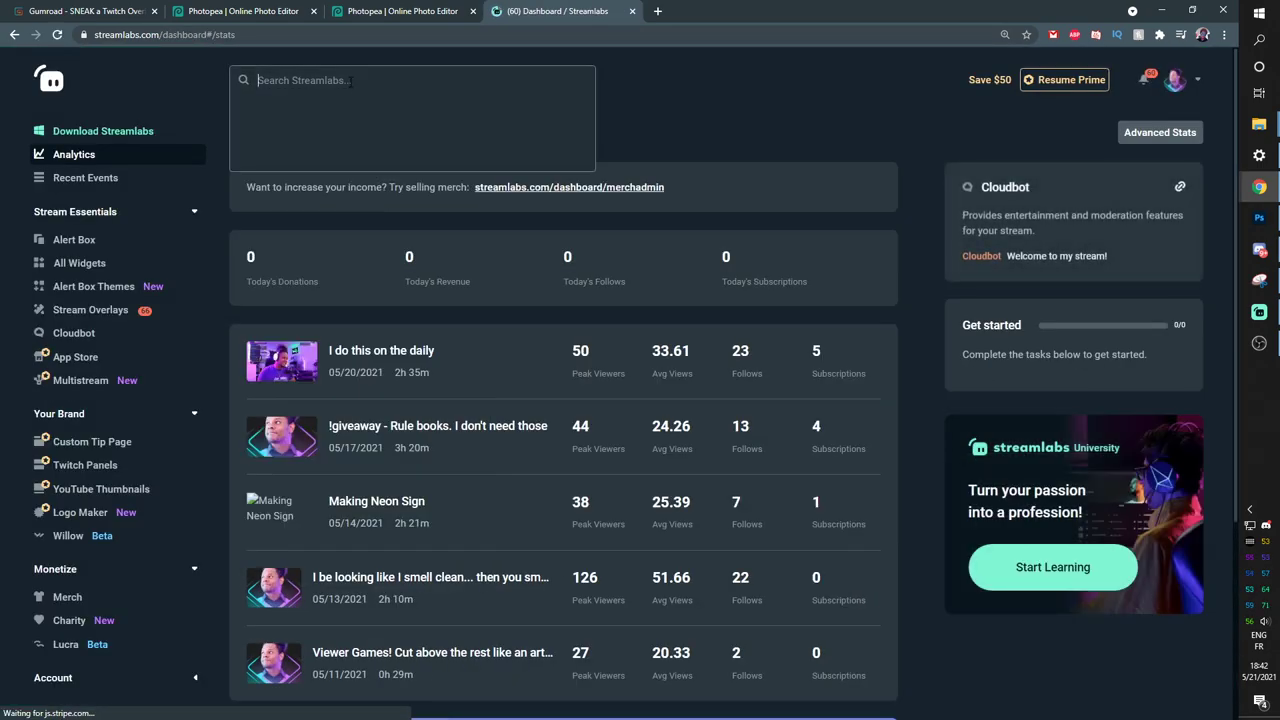
text(tbot)
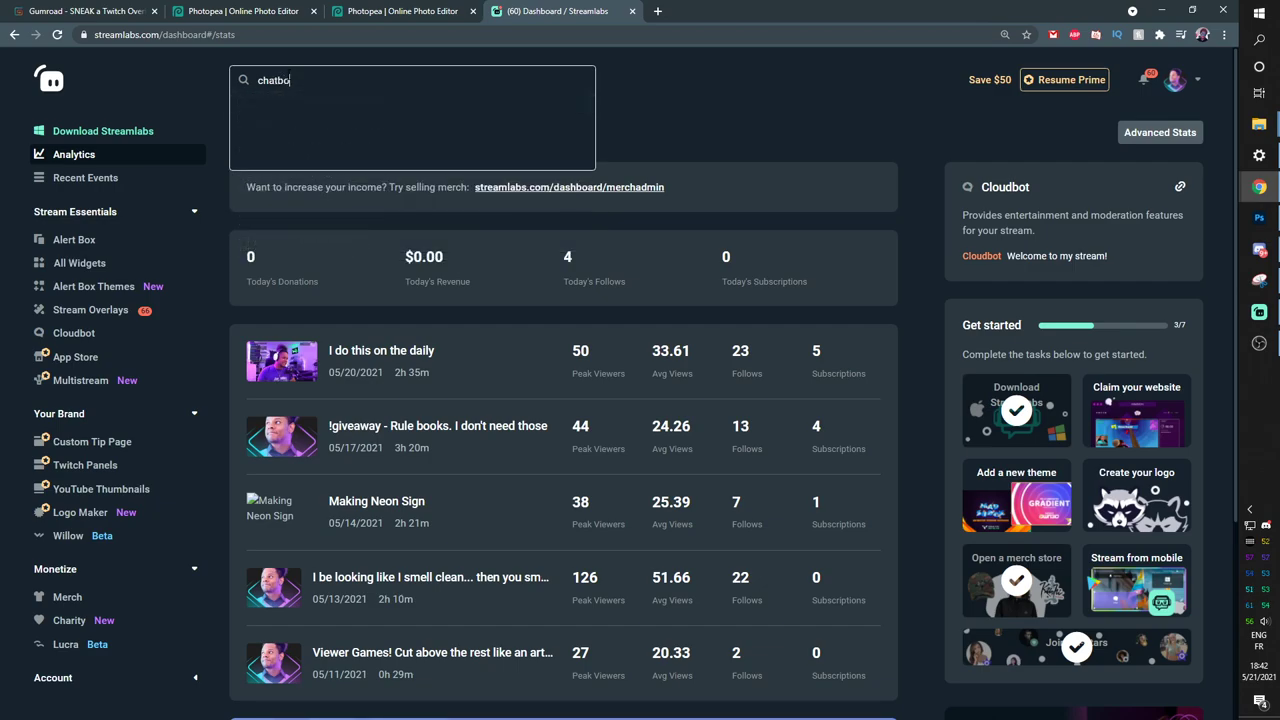
click(297, 110)
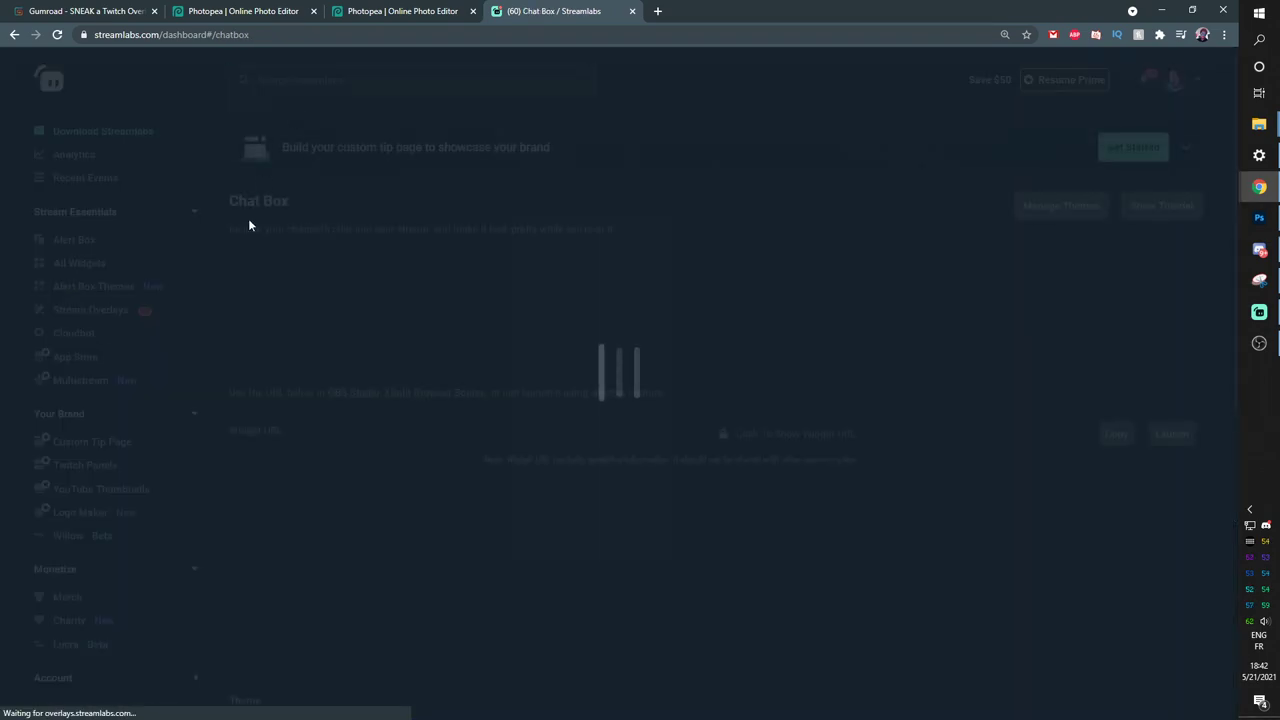
scroll(269, 505, down, 1)
scroll(267, 527, down, 1)
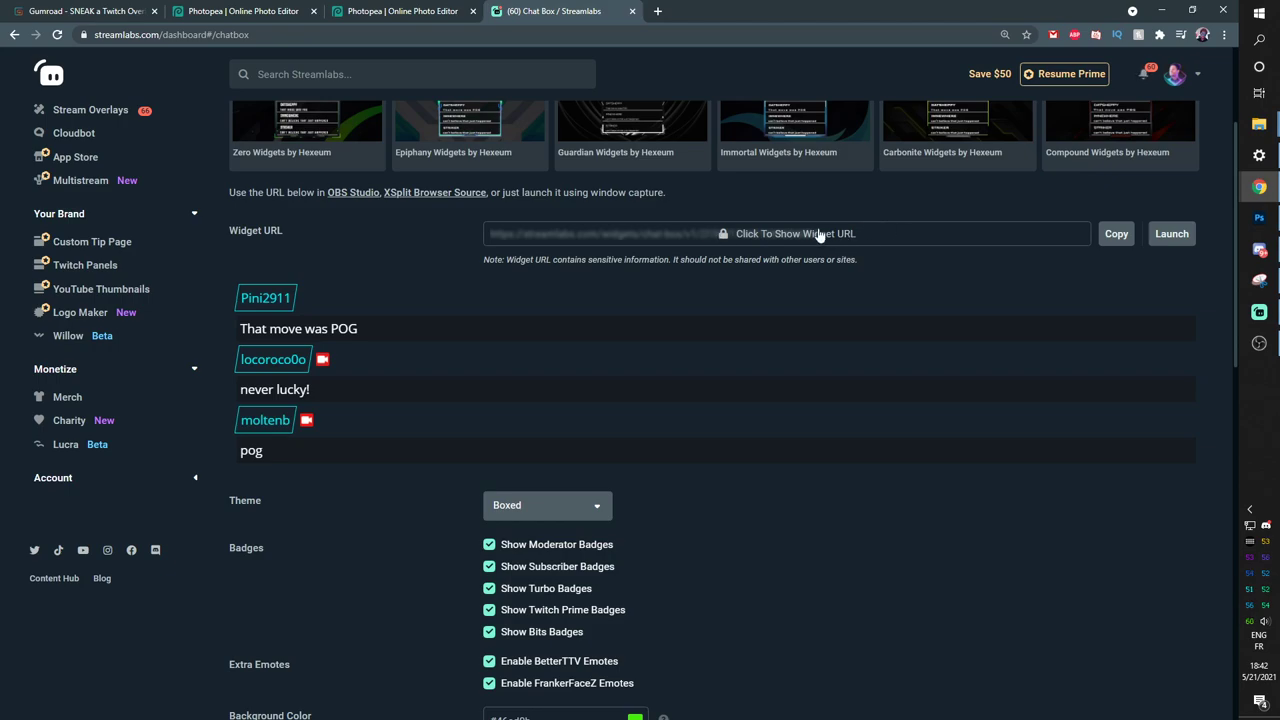
key(alt+Tab)
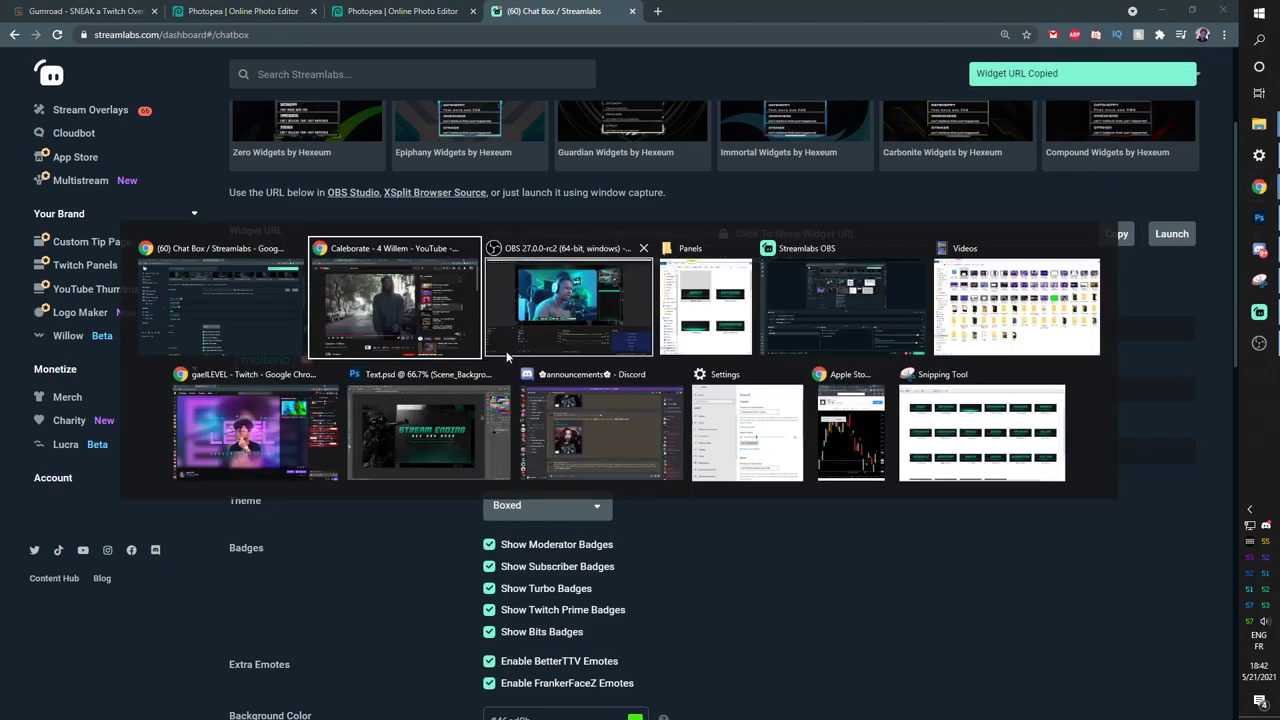
key(alt+Tab)
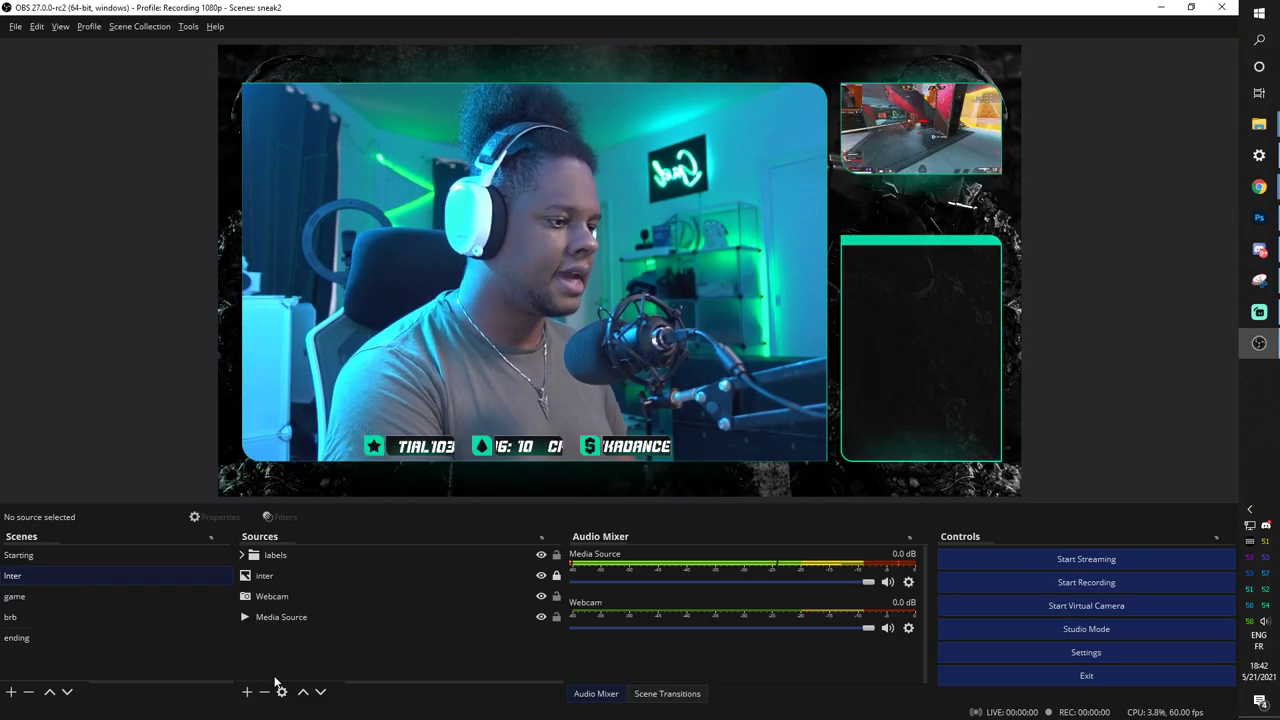
Add a browser source named 'Chatbox' to Inter and paste the chat box widget URL.
click(247, 692)
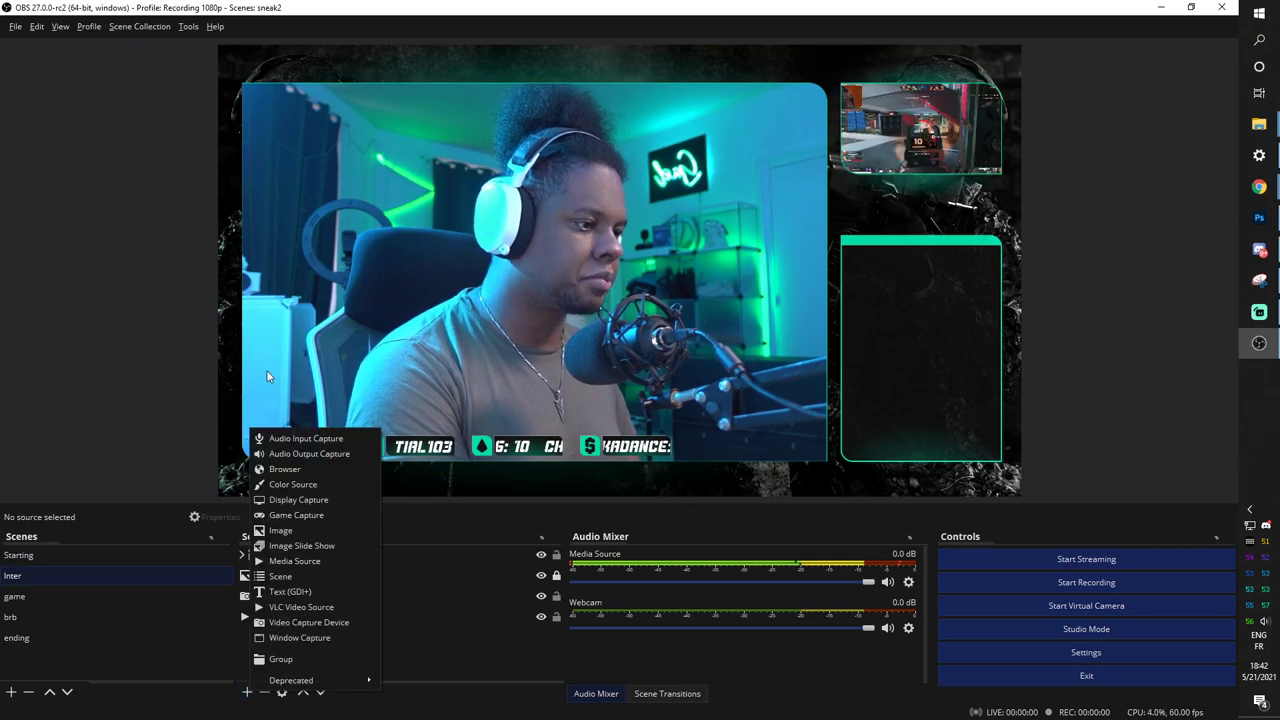
click(268, 470)
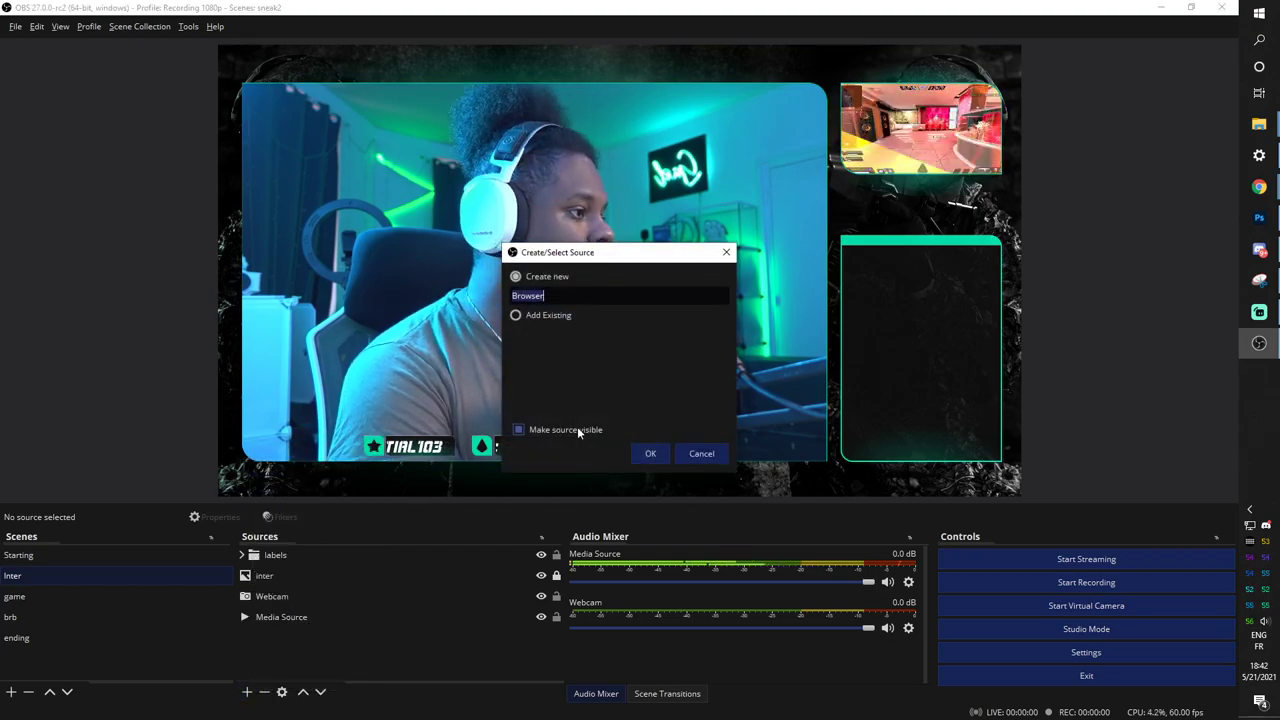
text(C)
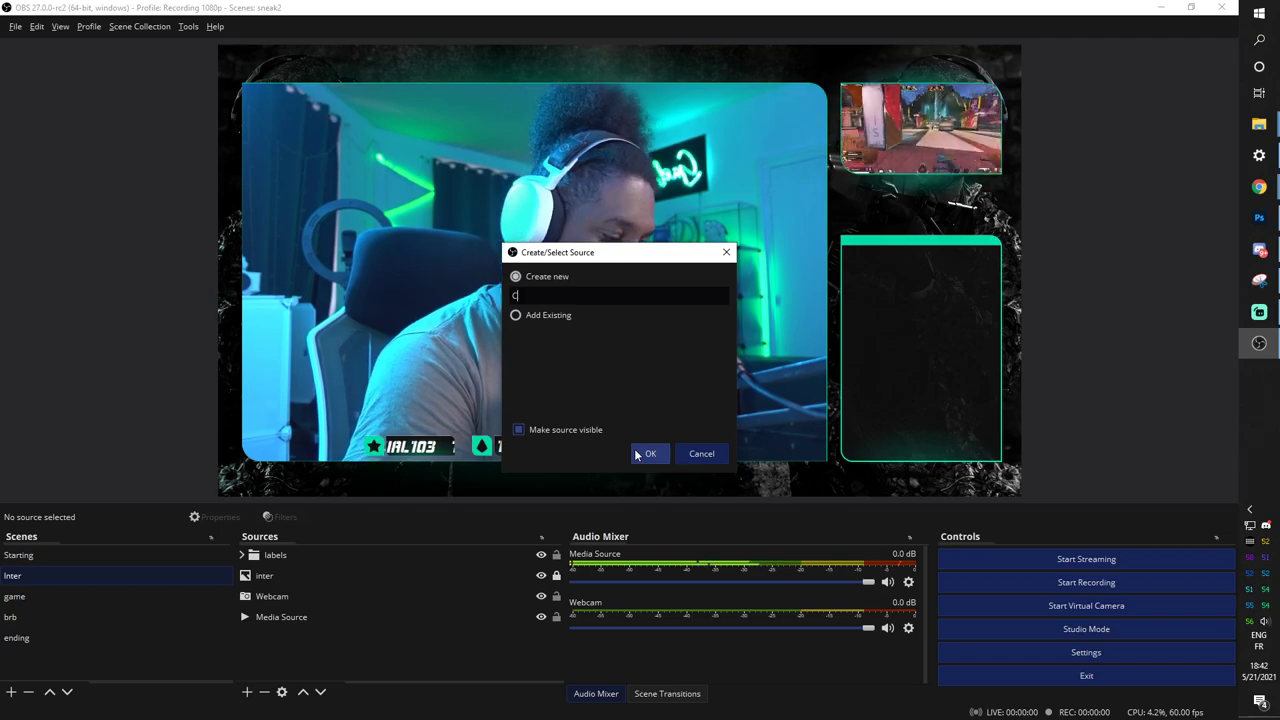
text(hatbox)
click(645, 454)
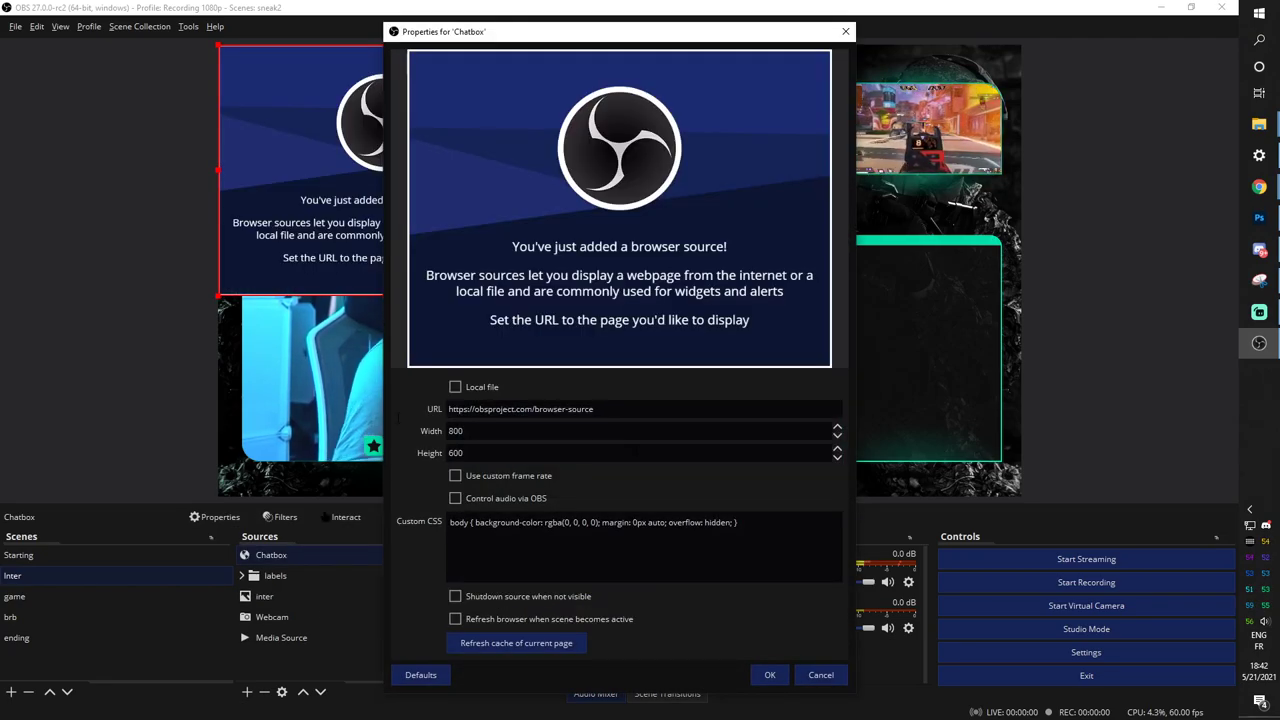
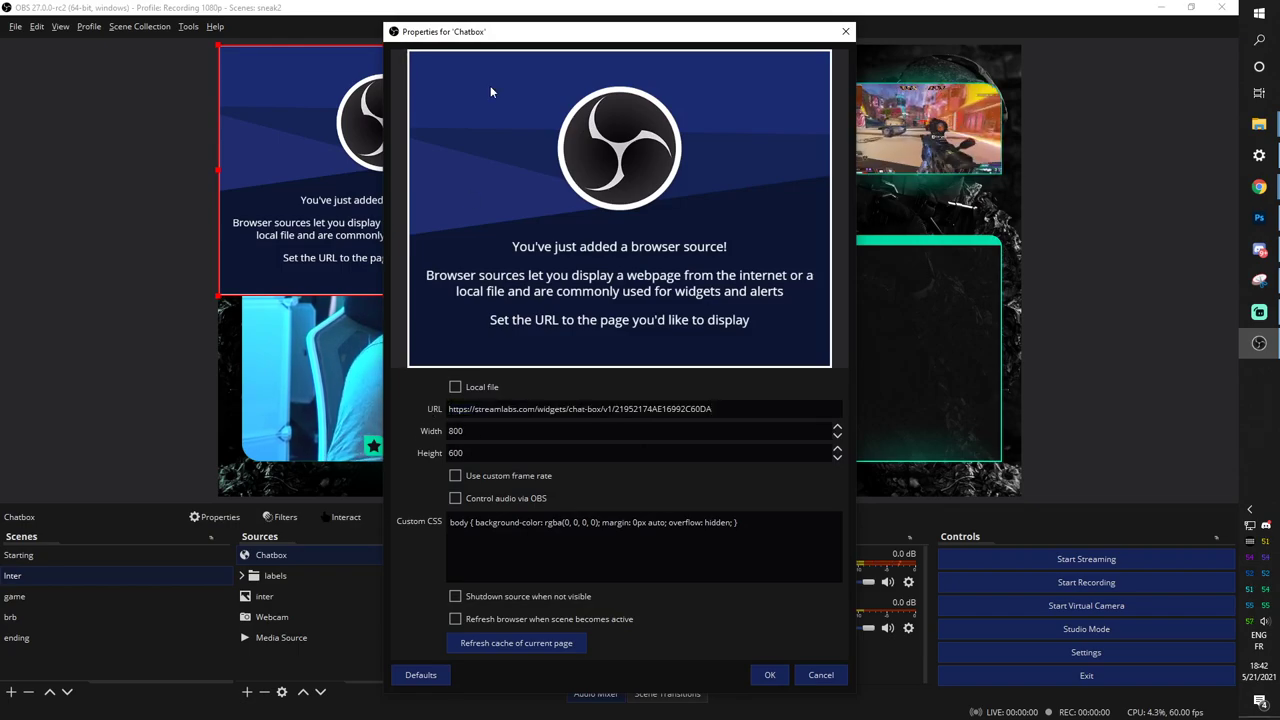
drag(485, 40, 464, 490)
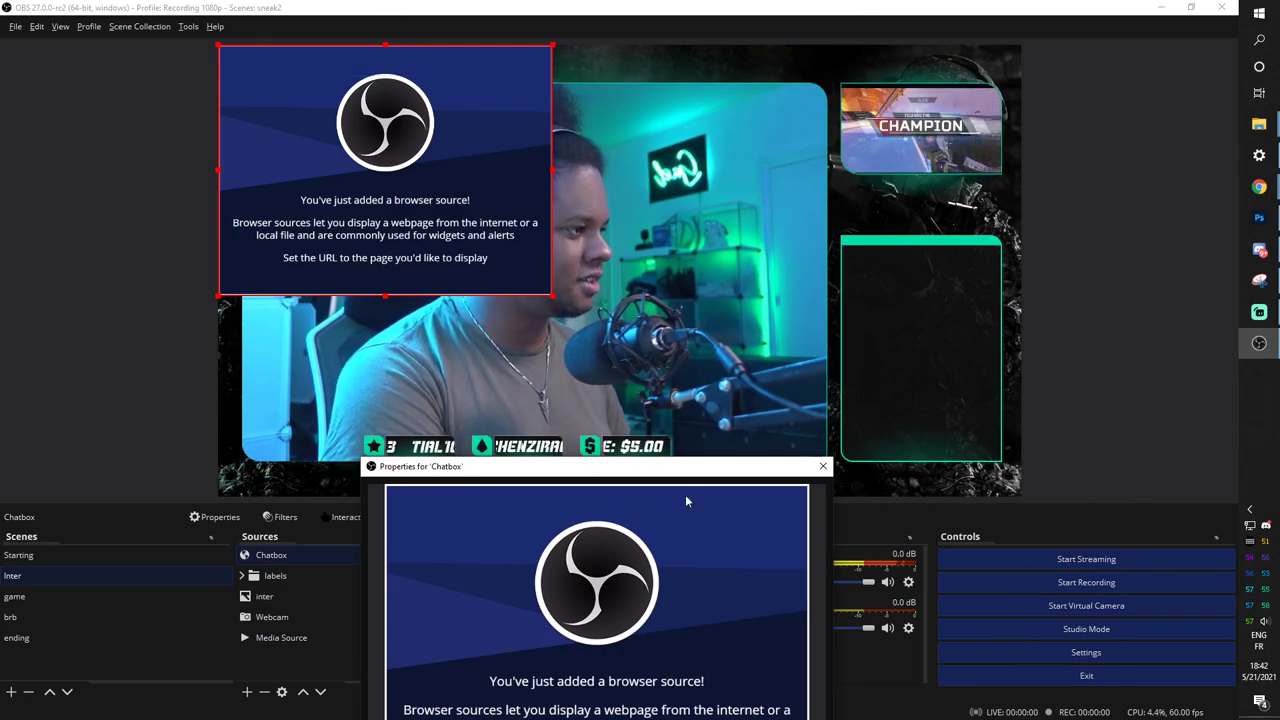
drag(610, 468, 747, 60)
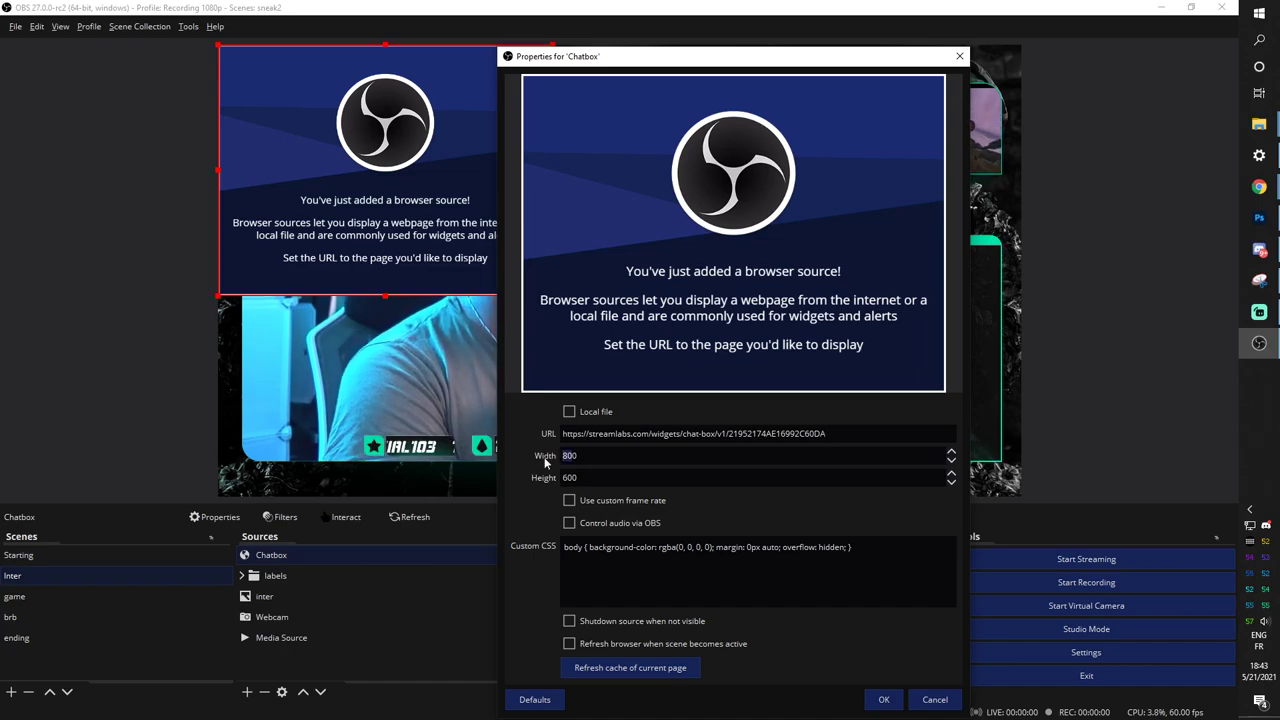
Apply the Chatbox settings, fit it into the right-side panel, then switch to the Streamlabs browser window.
click(884, 701)
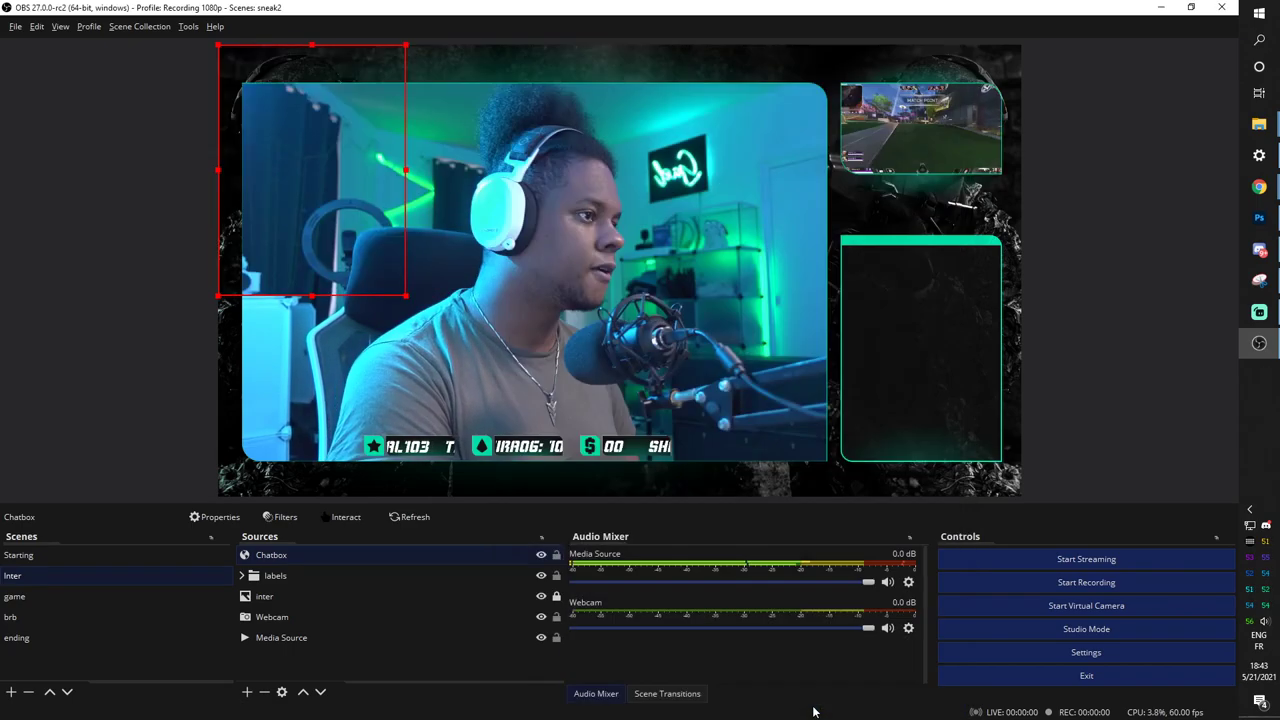
drag(314, 145, 902, 312)
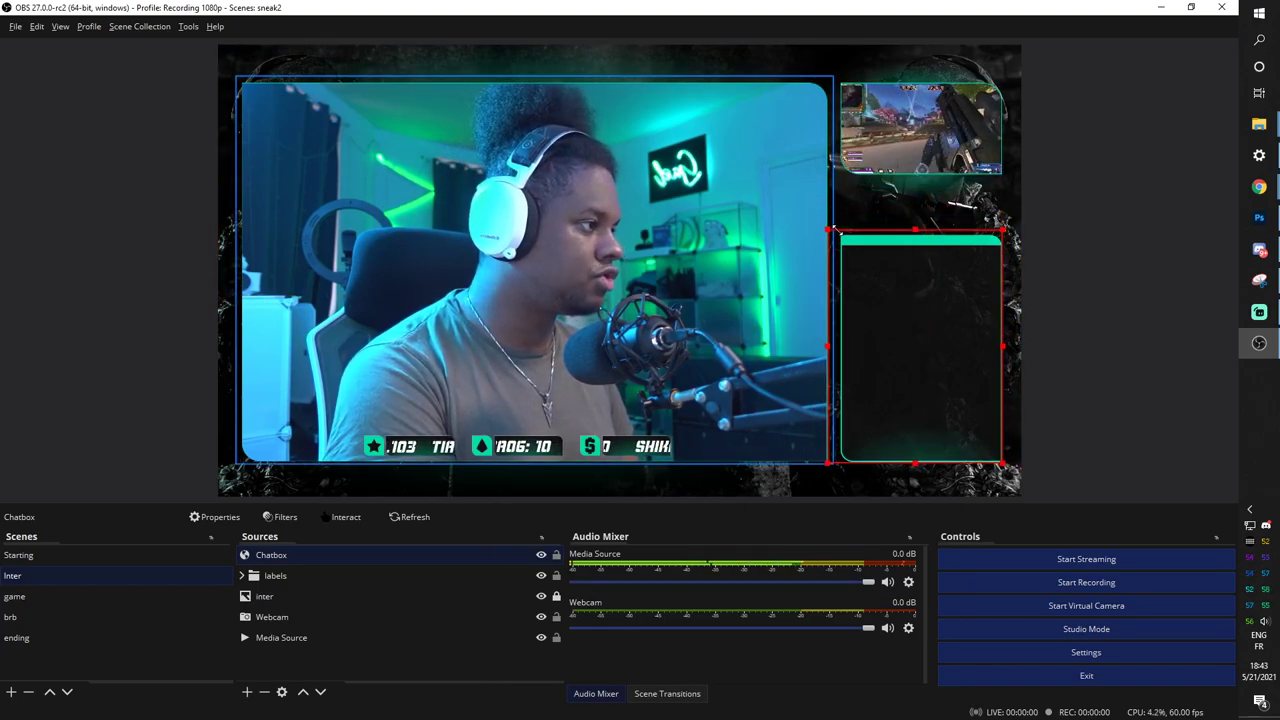
drag(833, 231, 848, 243)
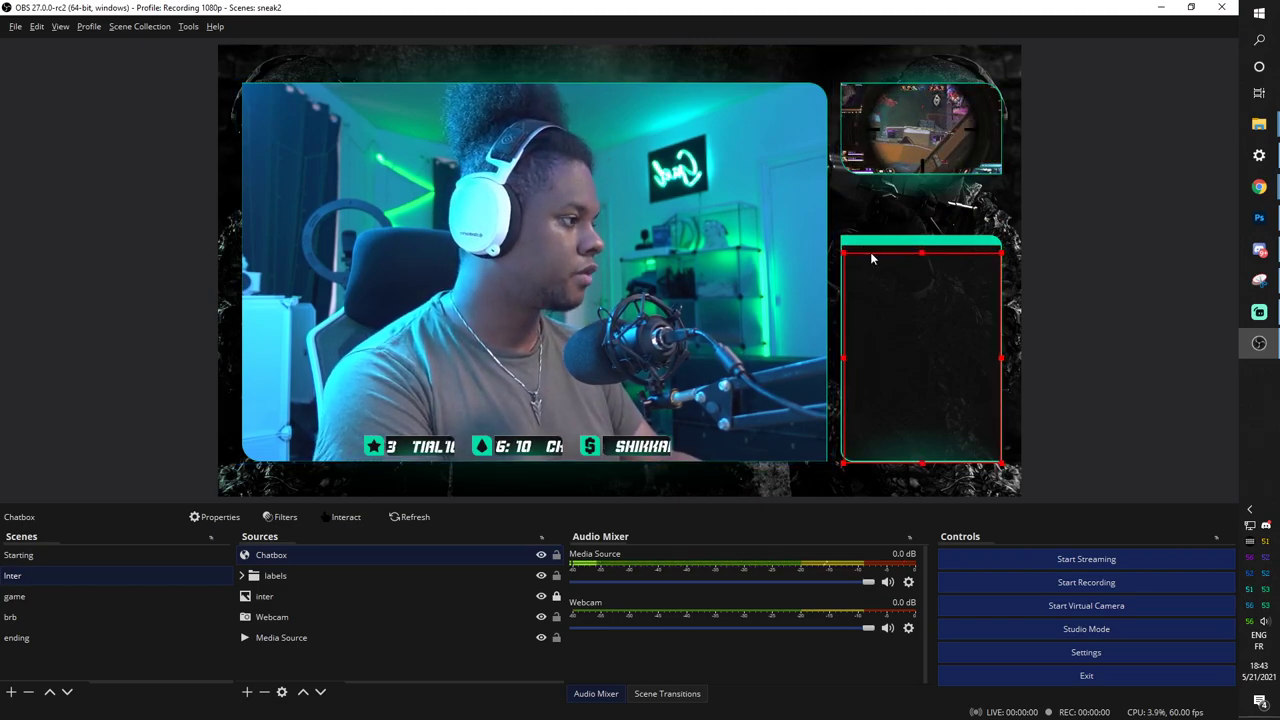
key(Up)
key(Up)
key(Up)
key(Up)
key(Up)
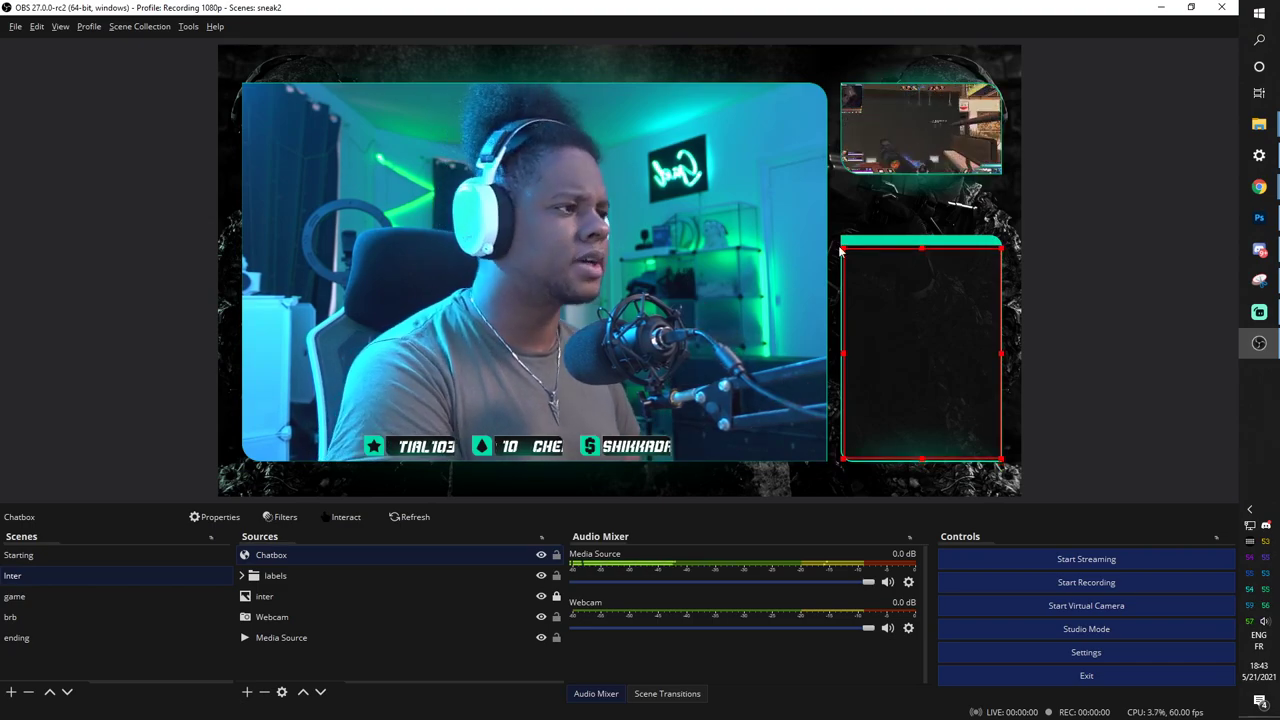
key(alt+Tab)
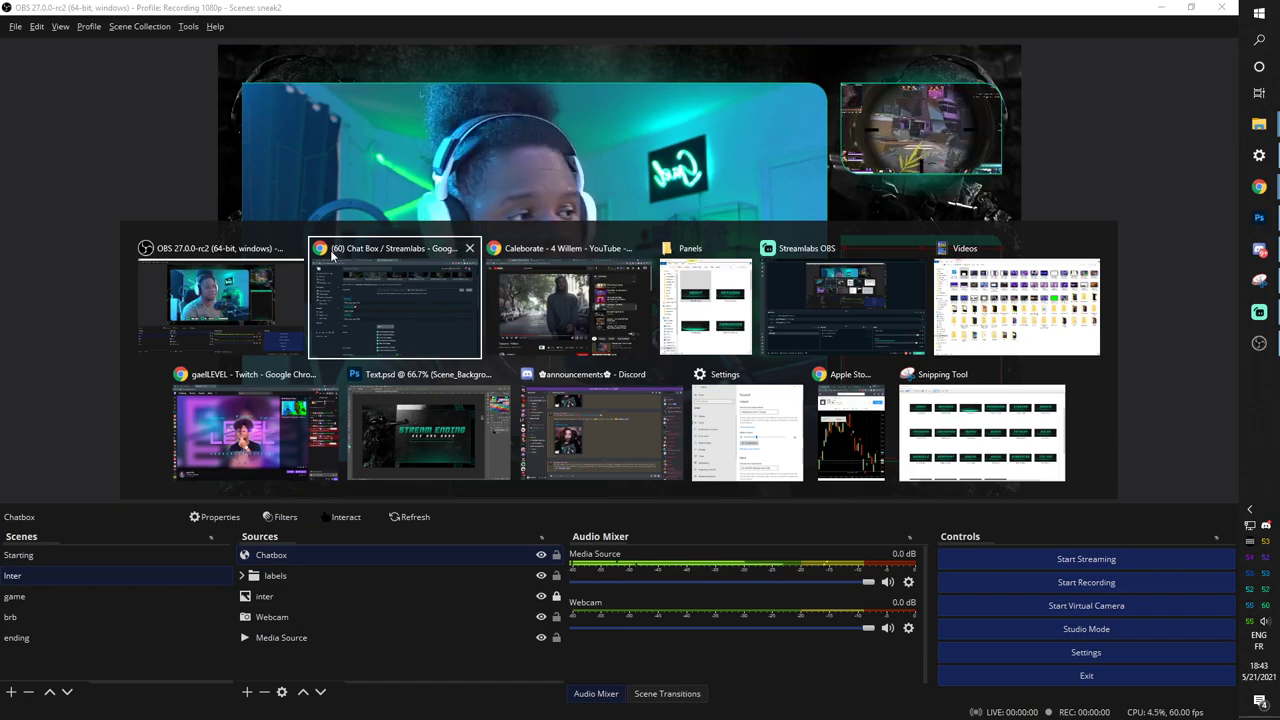
click(333, 255)
Send test messages in the Twitch stream chat and return to OBS Studio.
key(ctrl+Tab)
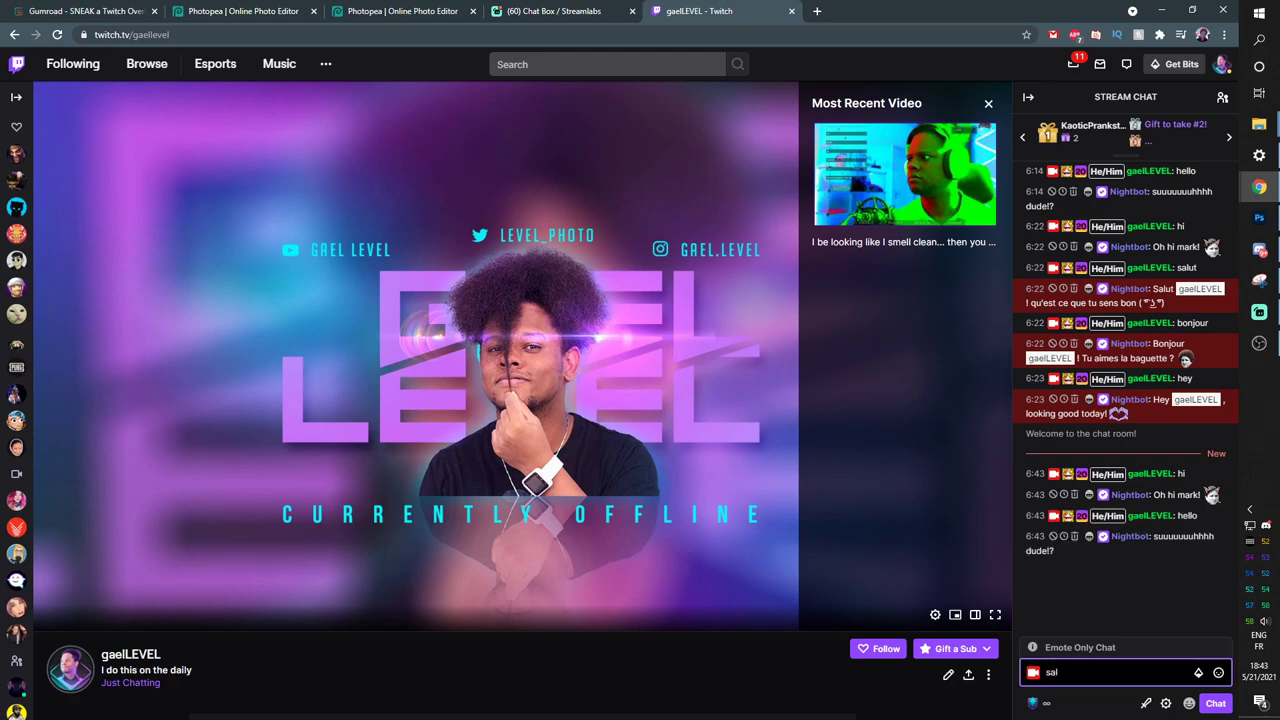
key(alt+Tab)
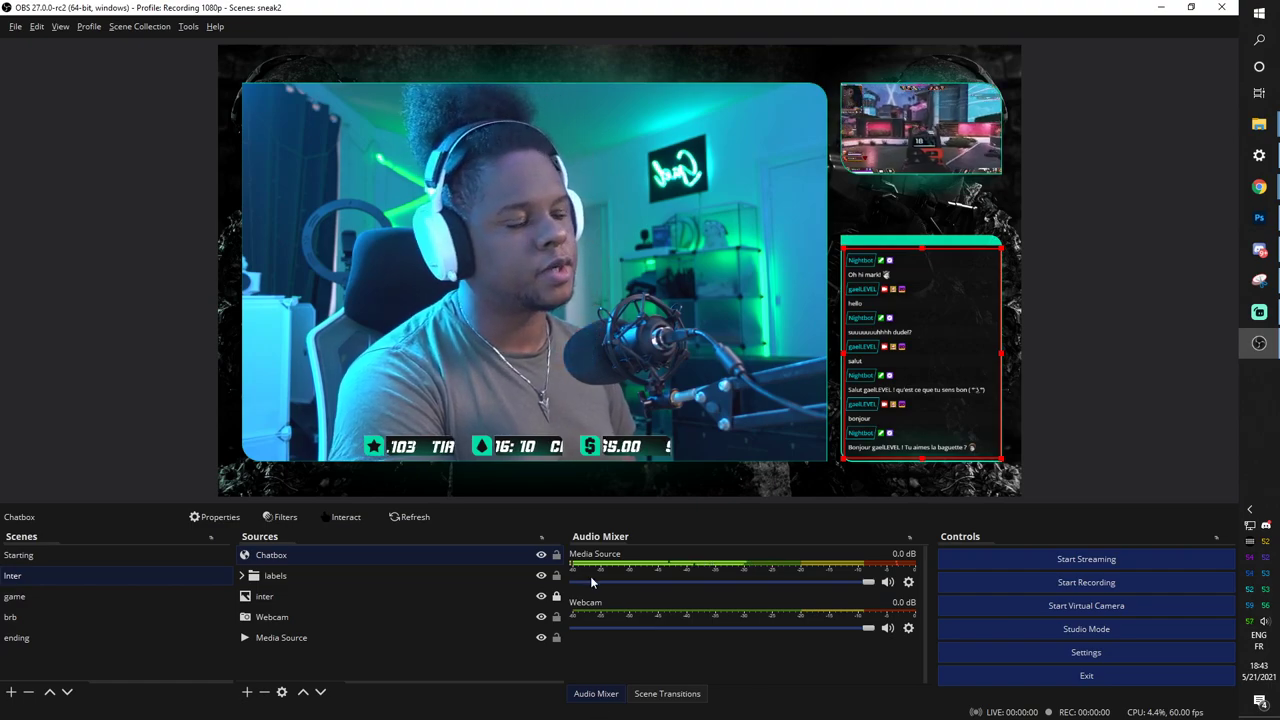
Check the Starting and Inter scenes, then review the game scene's labels group and gameplay Media Source.
click(61, 360)
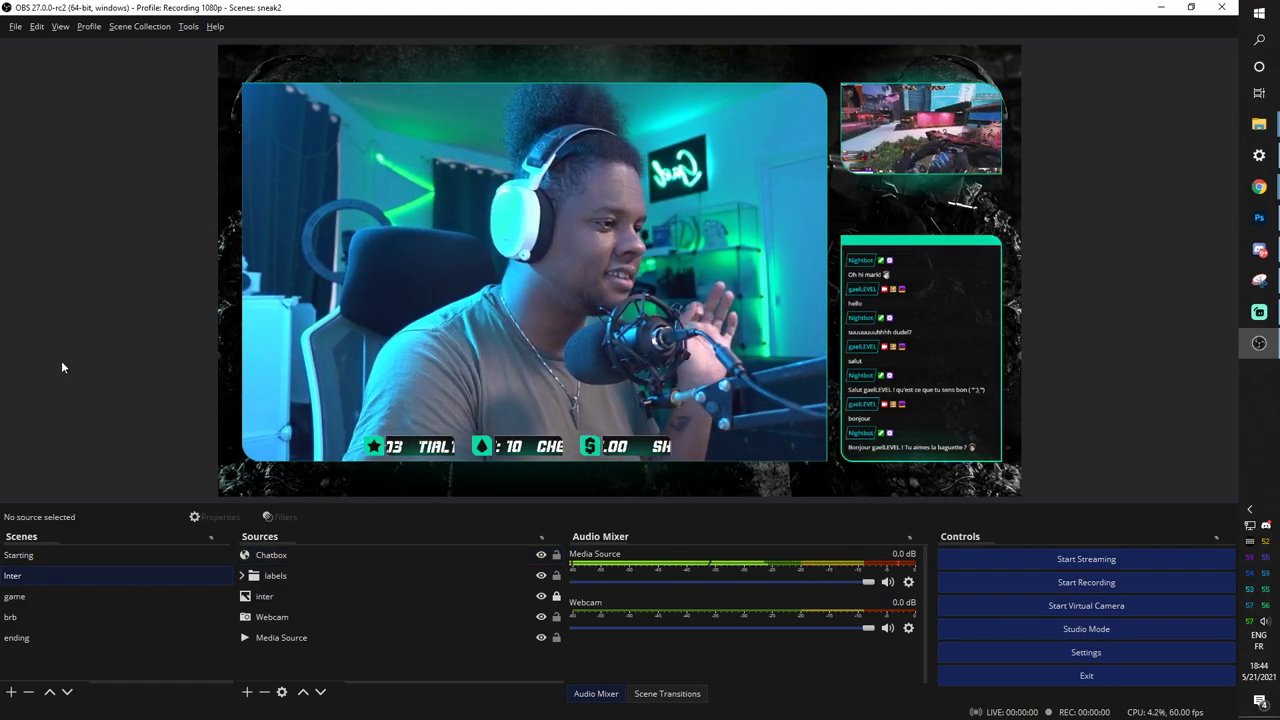
click(20, 555)
click(52, 575)
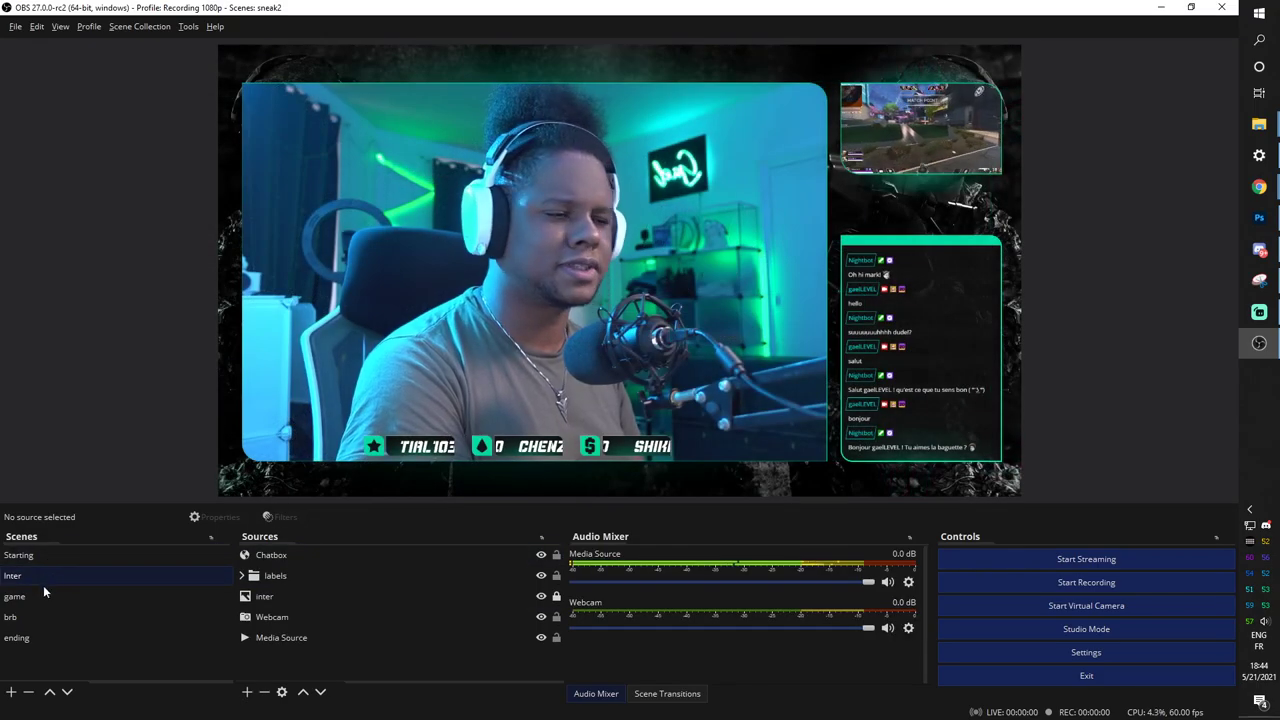
click(42, 597)
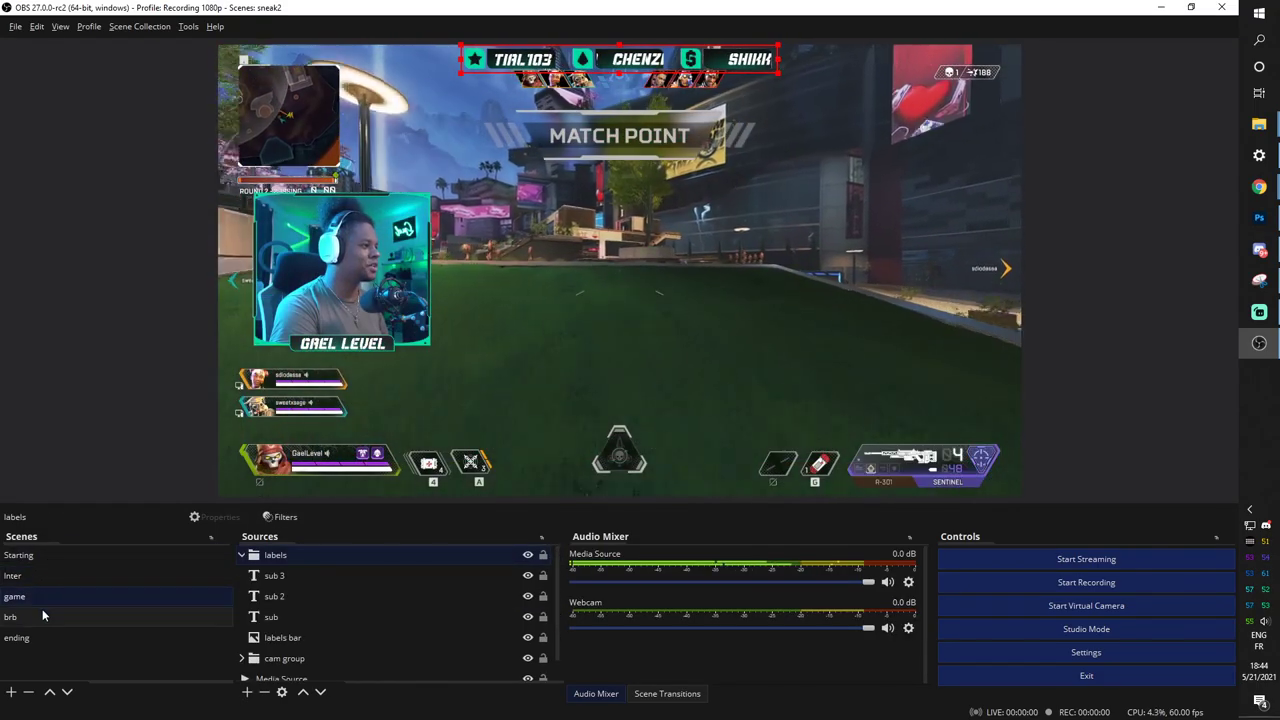
click(43, 342)
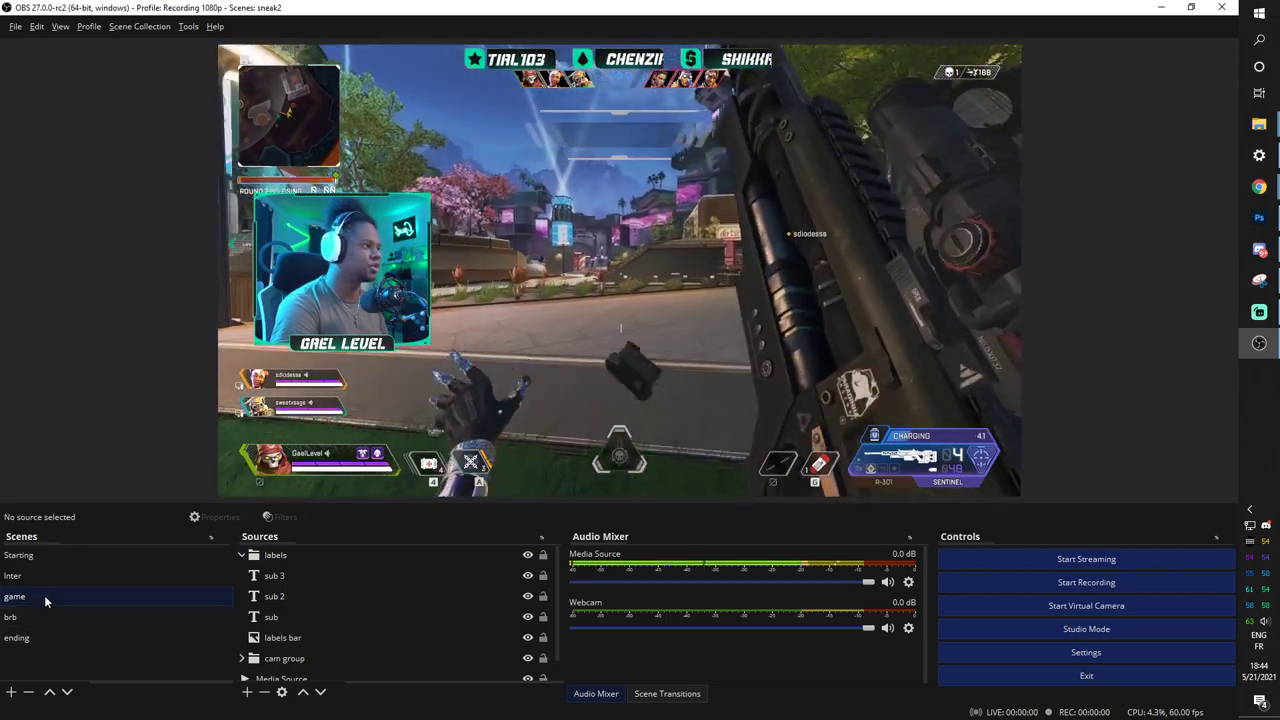
click(243, 560)
click(275, 556)
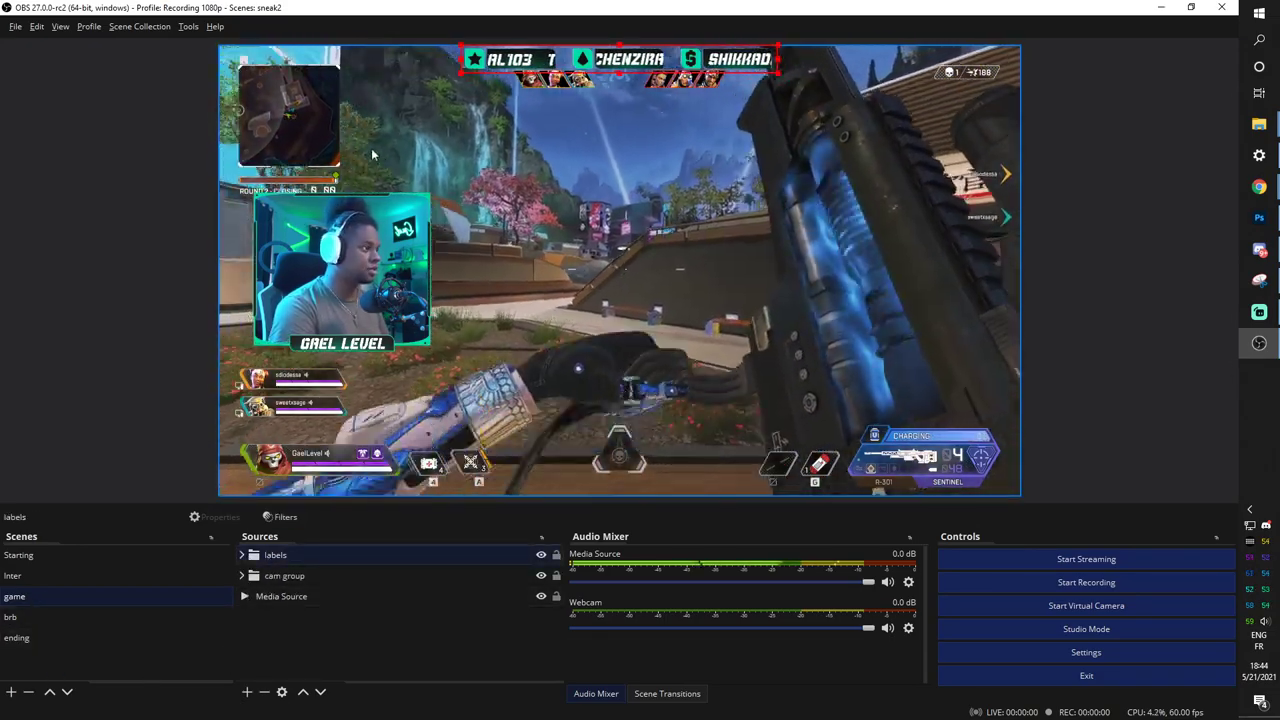
click(420, 110)
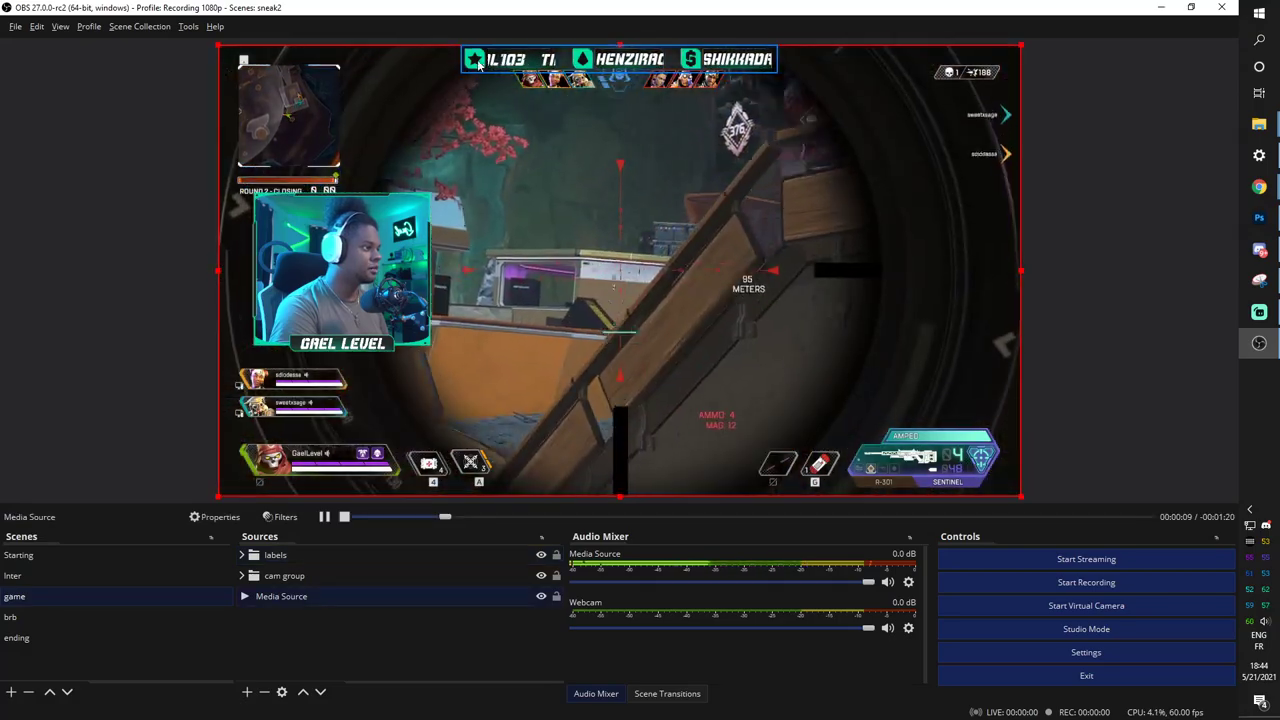
click(479, 63)
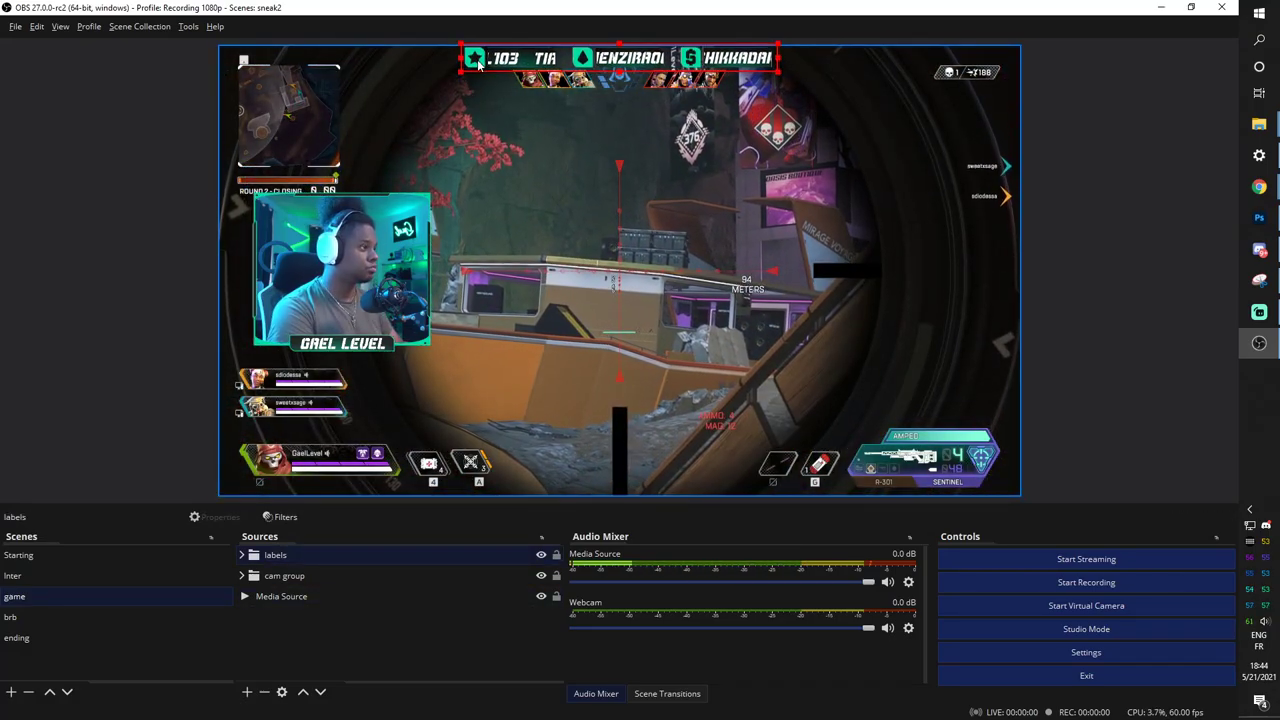
click(68, 188)
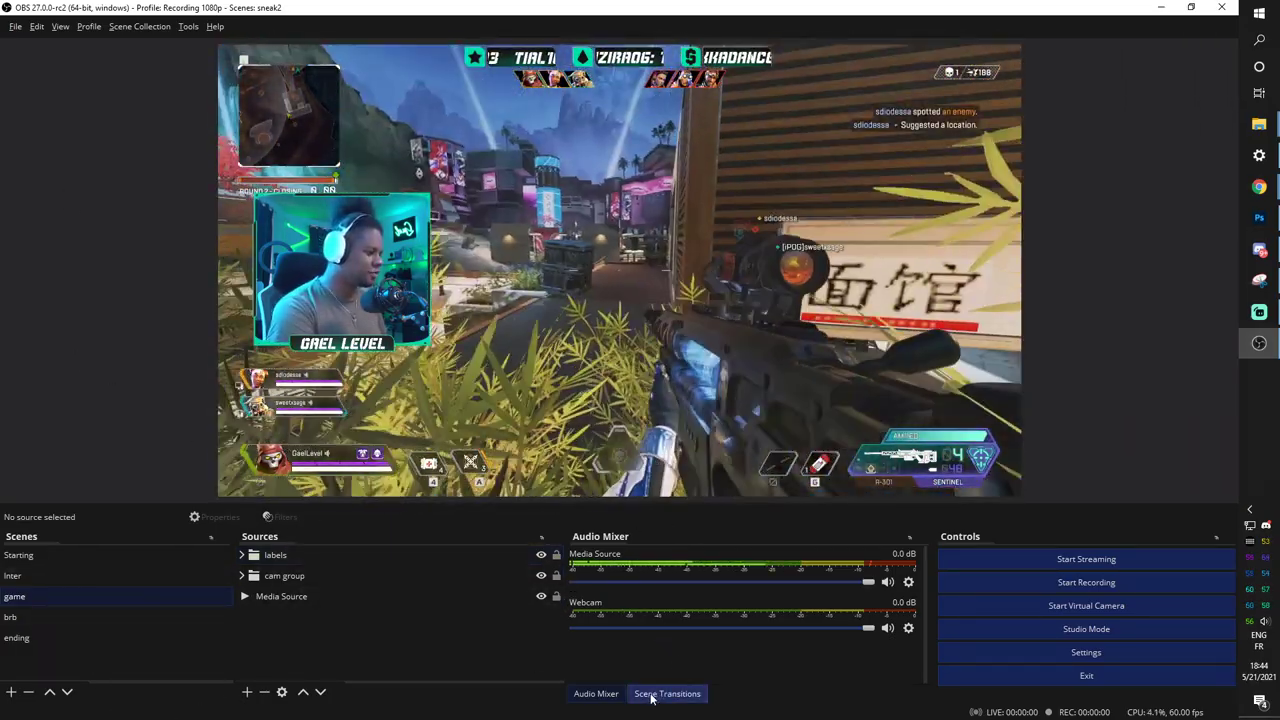
Add a Luma Wipe scene transition using the Cloud wipe image, preview it and confirm.
click(651, 694)
click(649, 555)
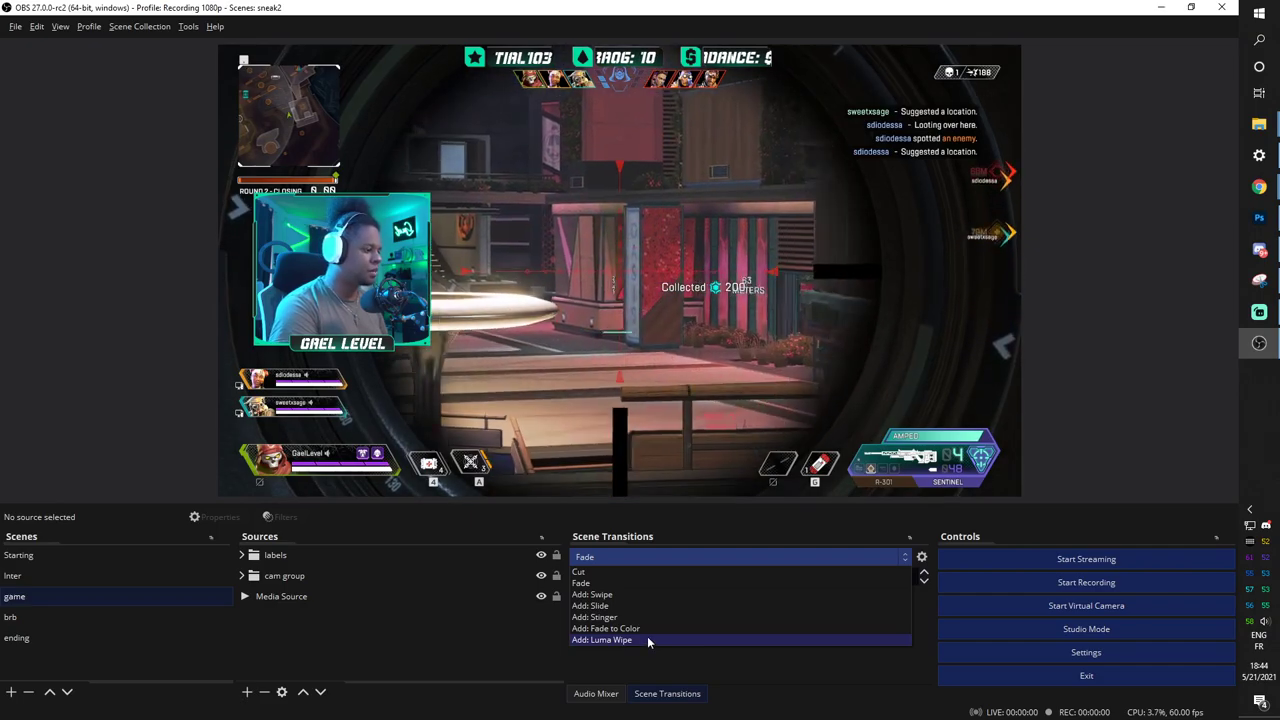
click(648, 640)
click(584, 384)
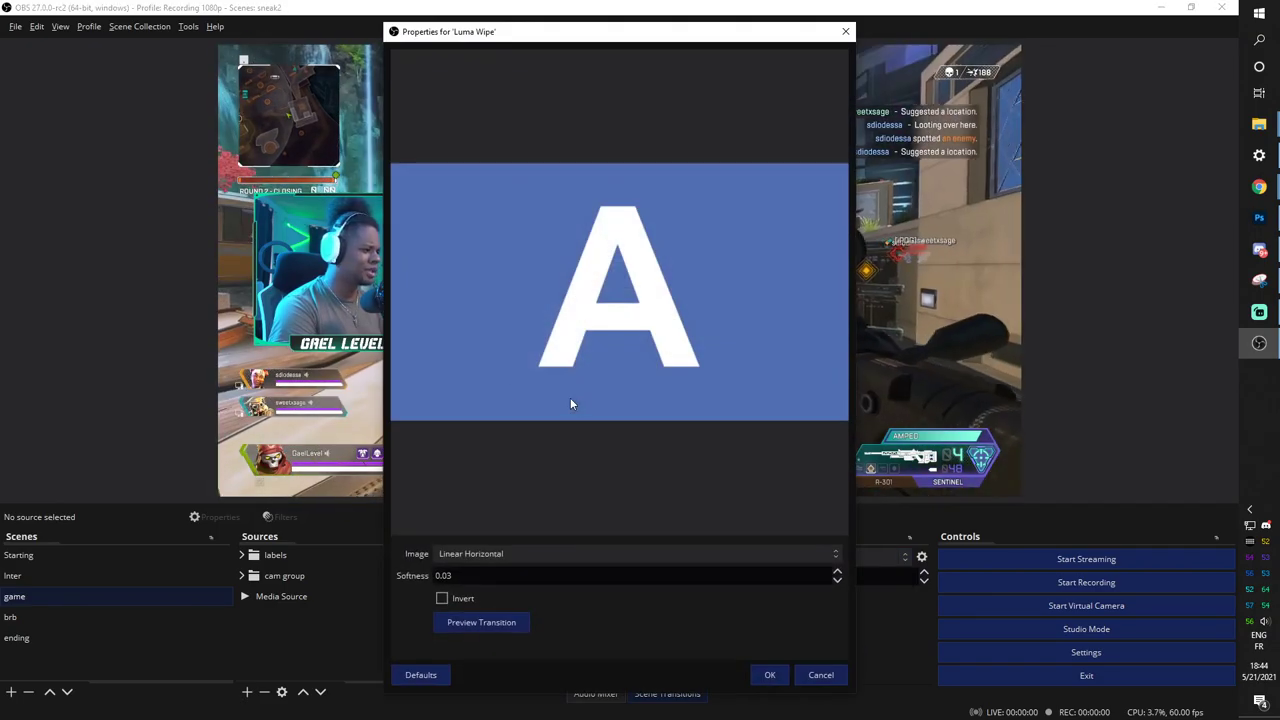
click(754, 554)
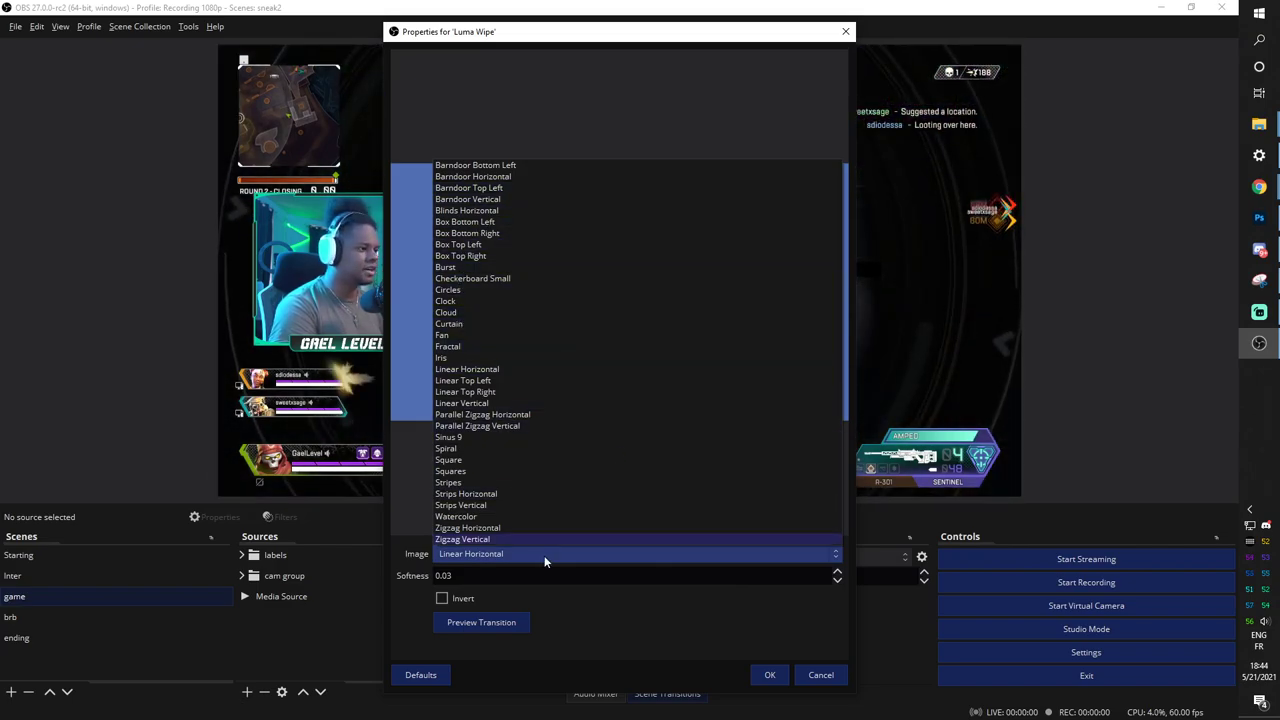
click(496, 313)
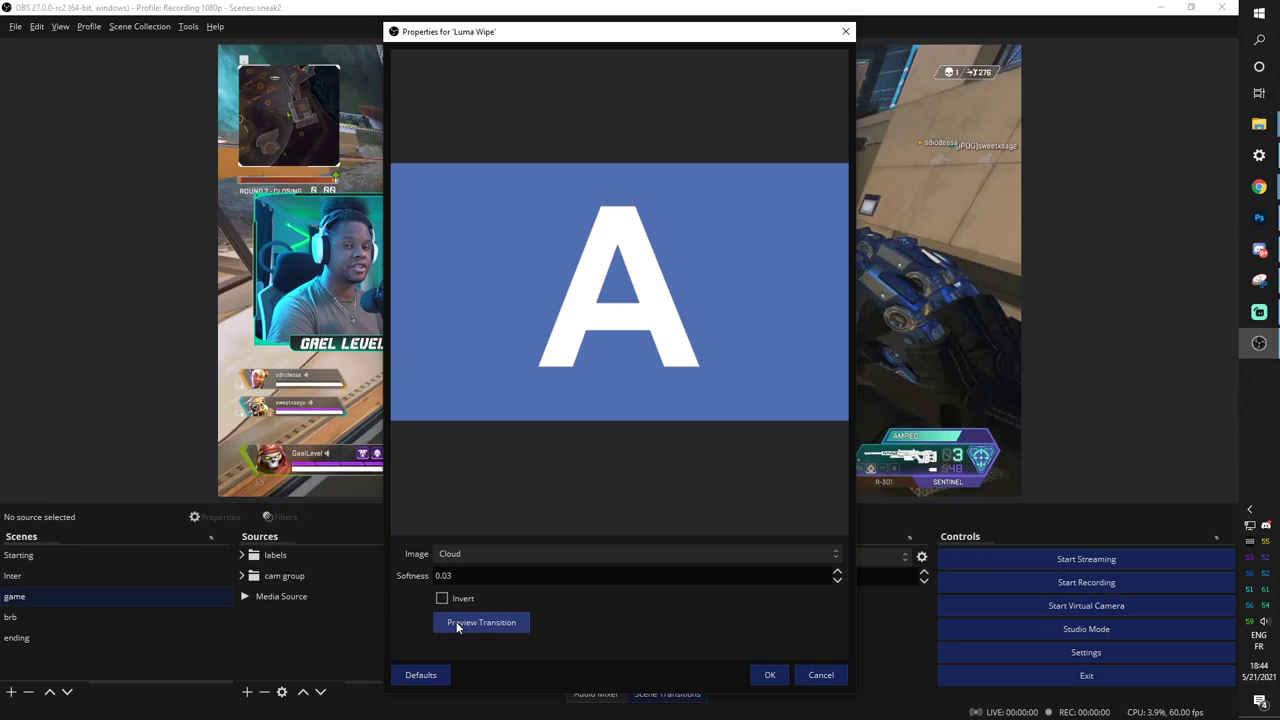
click(456, 621)
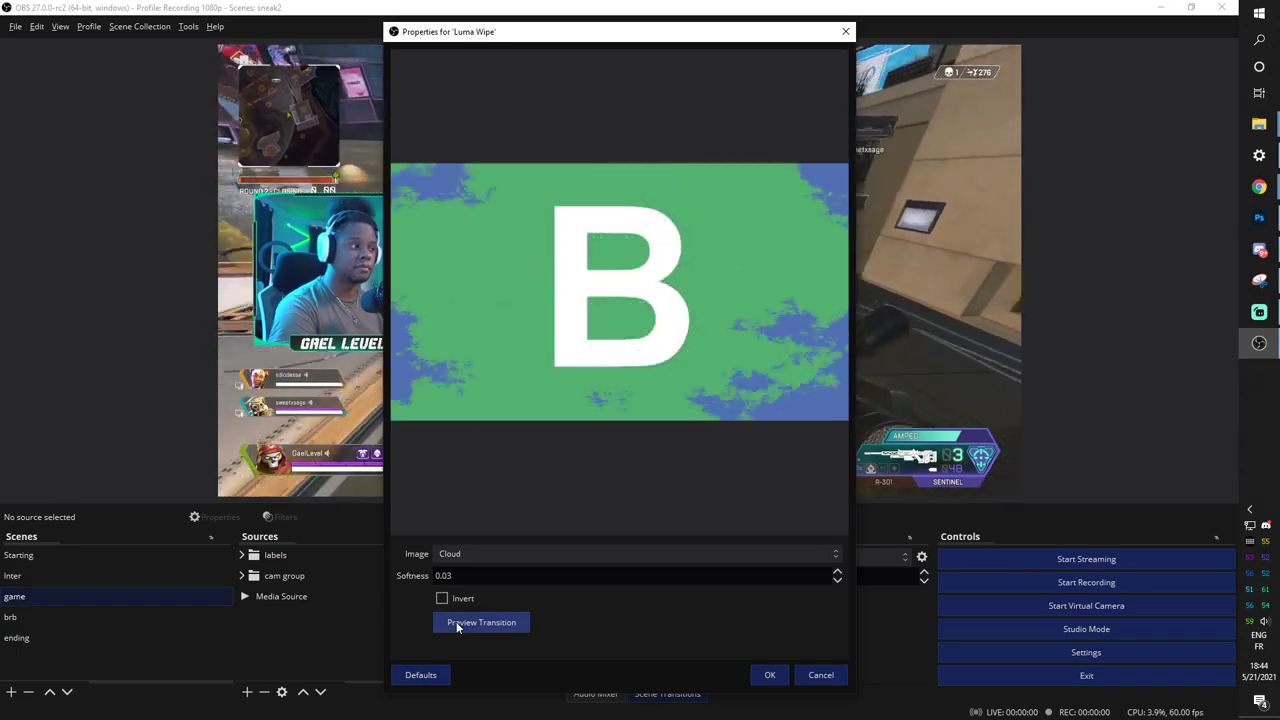
click(768, 675)
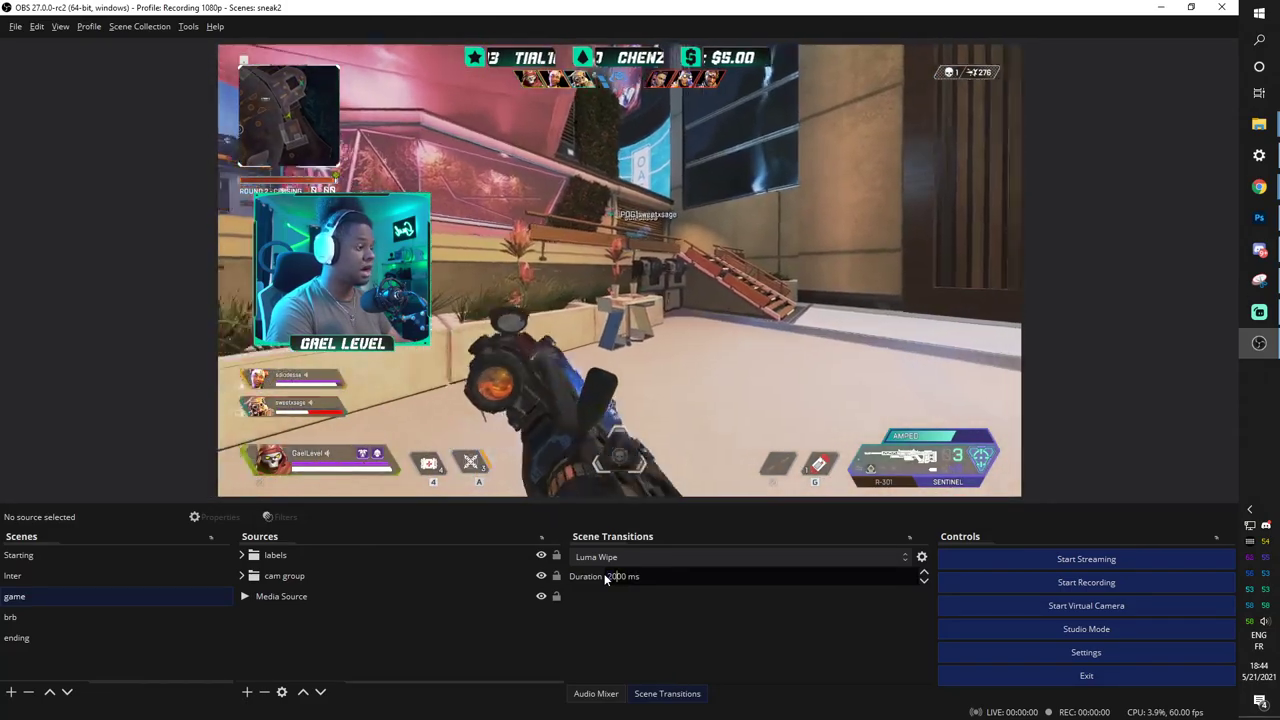
Set the Luma Wipe duration to 2000 ms and test it on the Inter and Starting scenes.
double_click(615, 576)
text(2000)
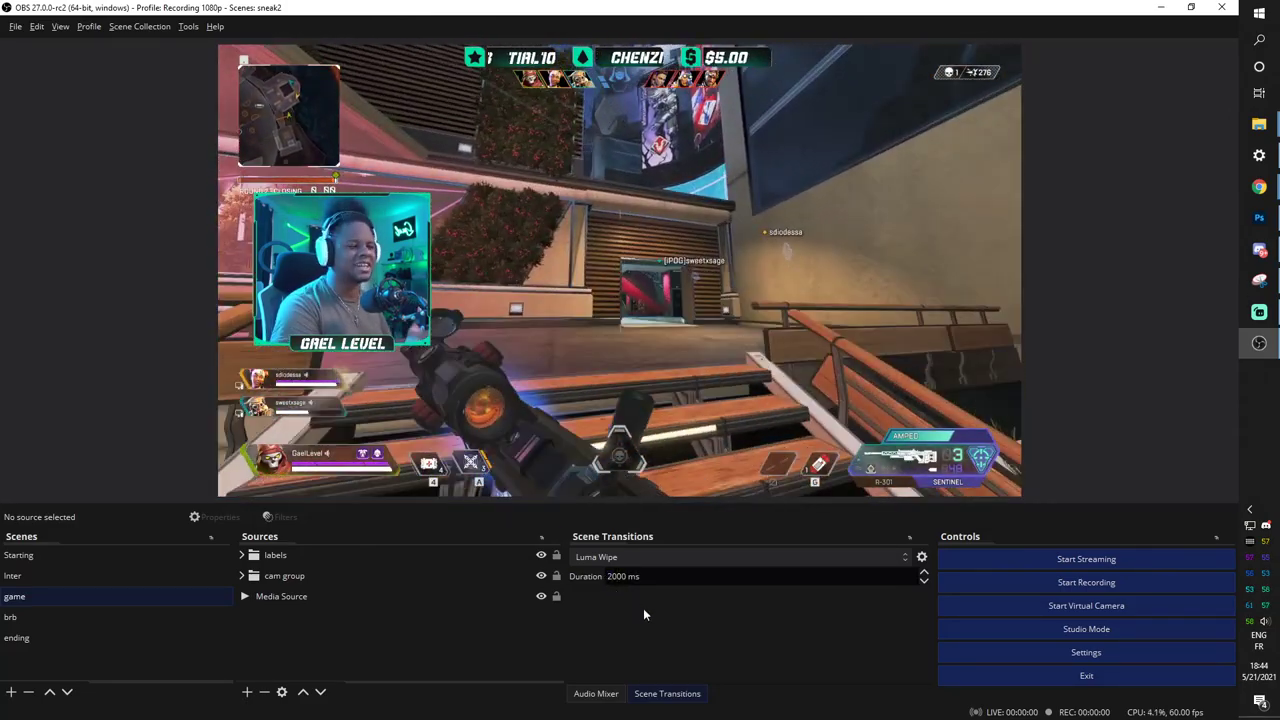
click(18, 576)
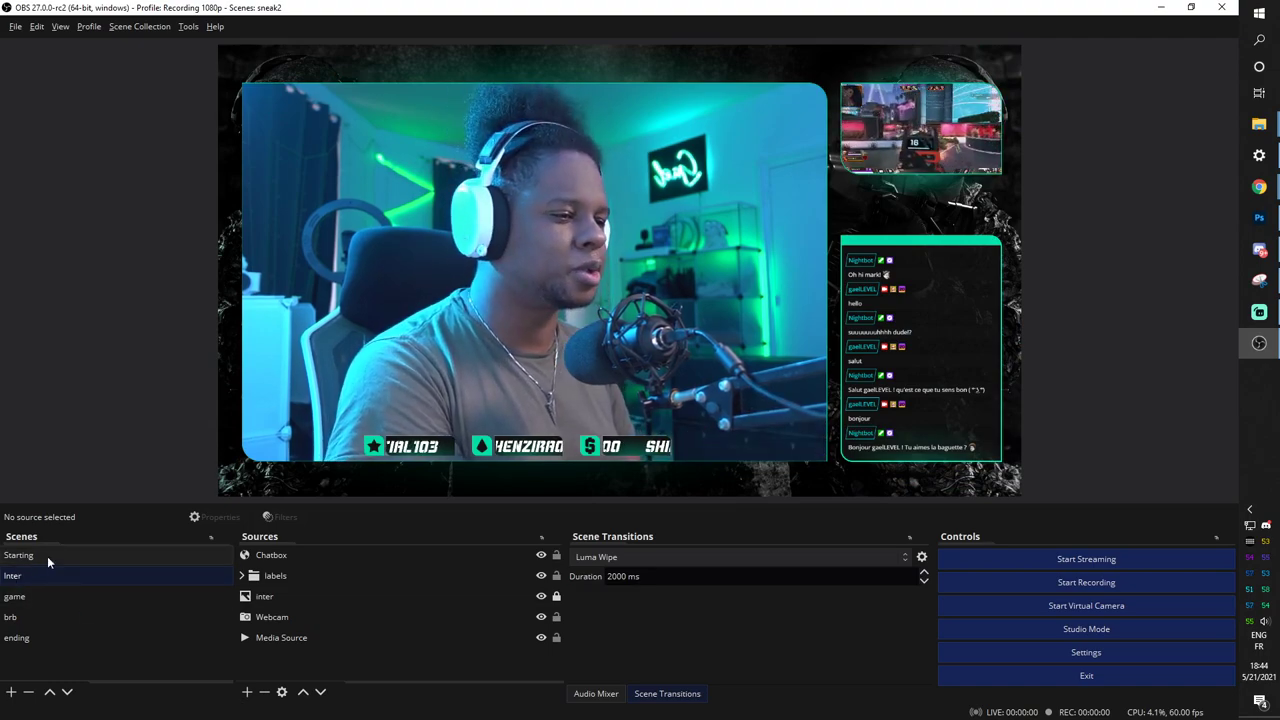
click(47, 556)
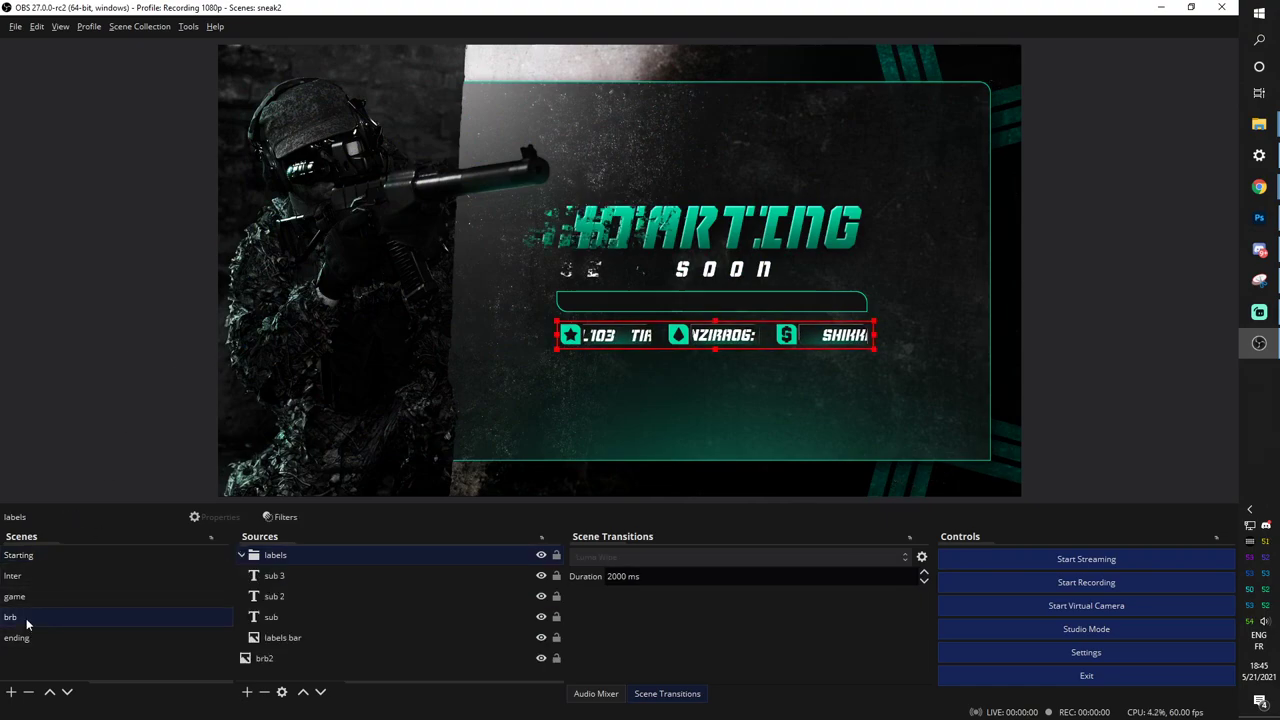
Cycle through the ending, game, Inter and Starting scenes to watch the 2000 ms wipe.
click(66, 281)
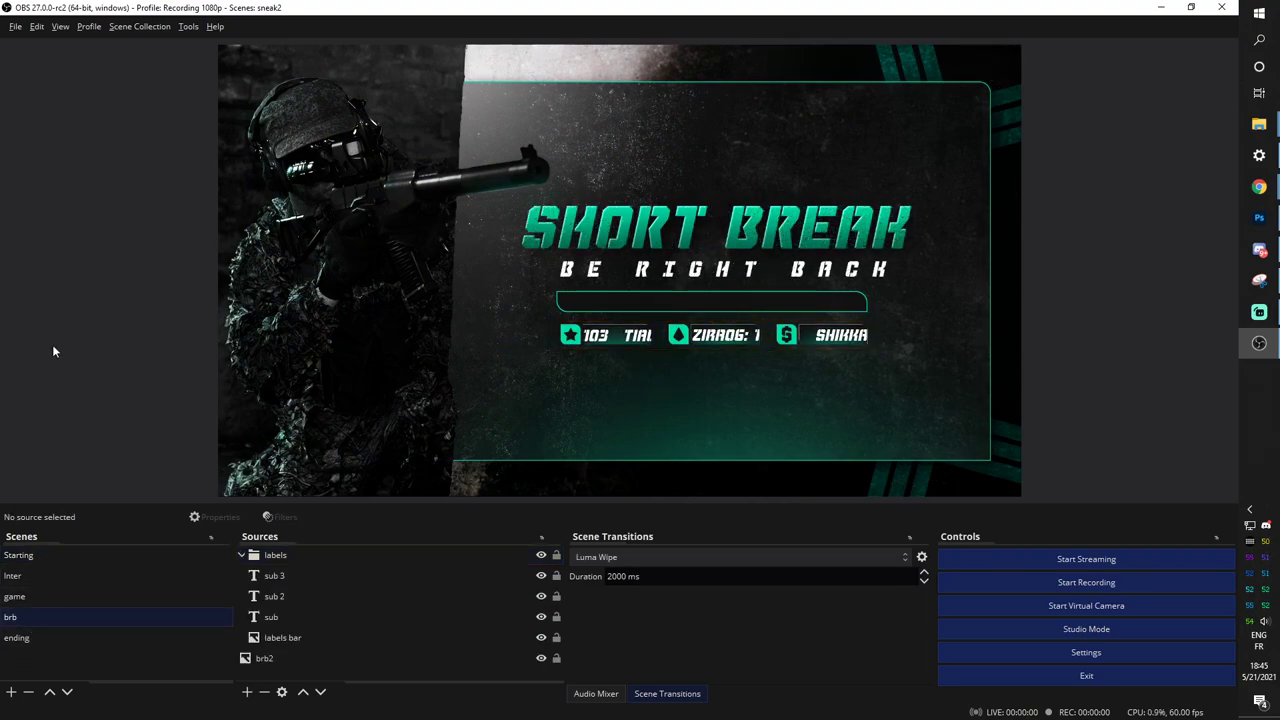
click(15, 641)
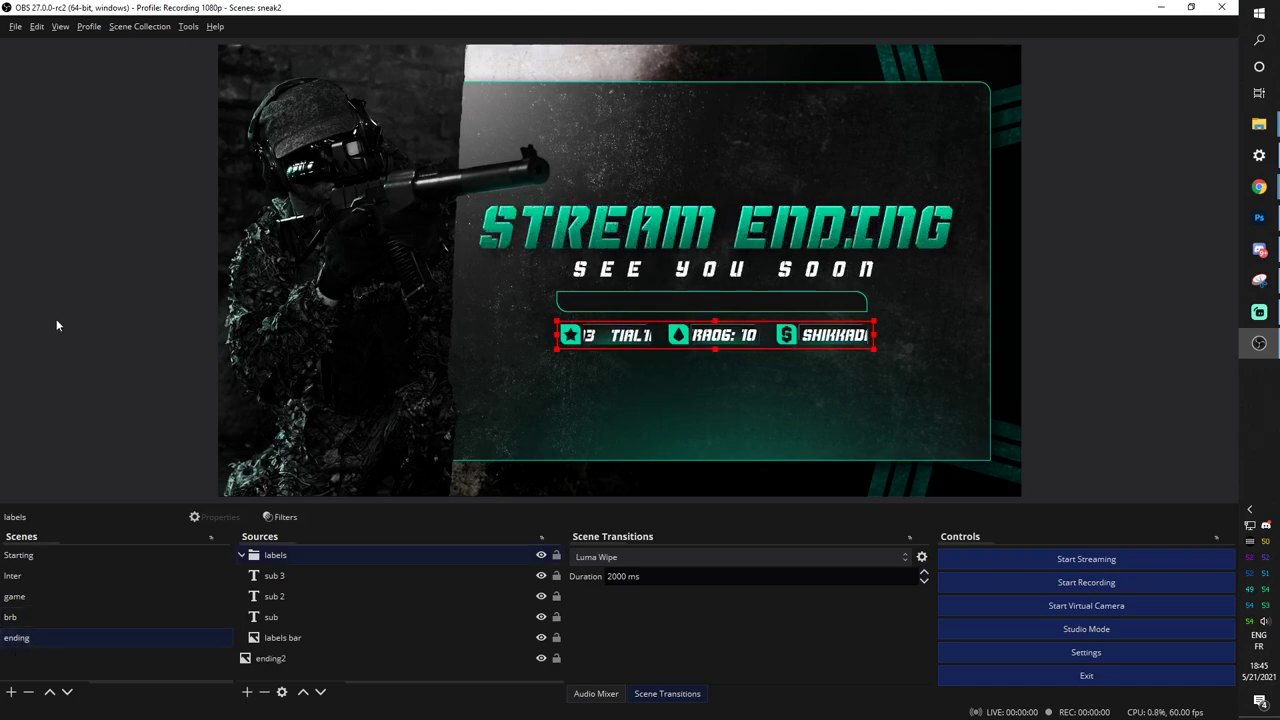
click(31, 604)
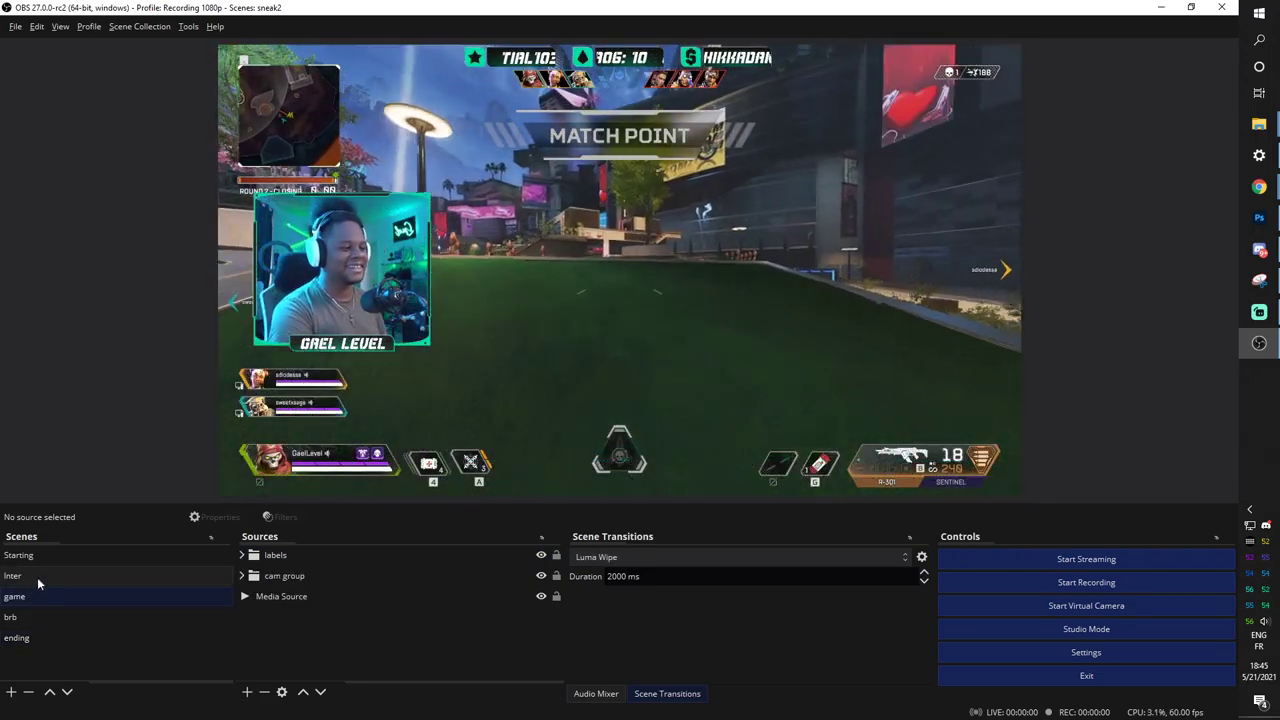
click(37, 577)
click(32, 562)
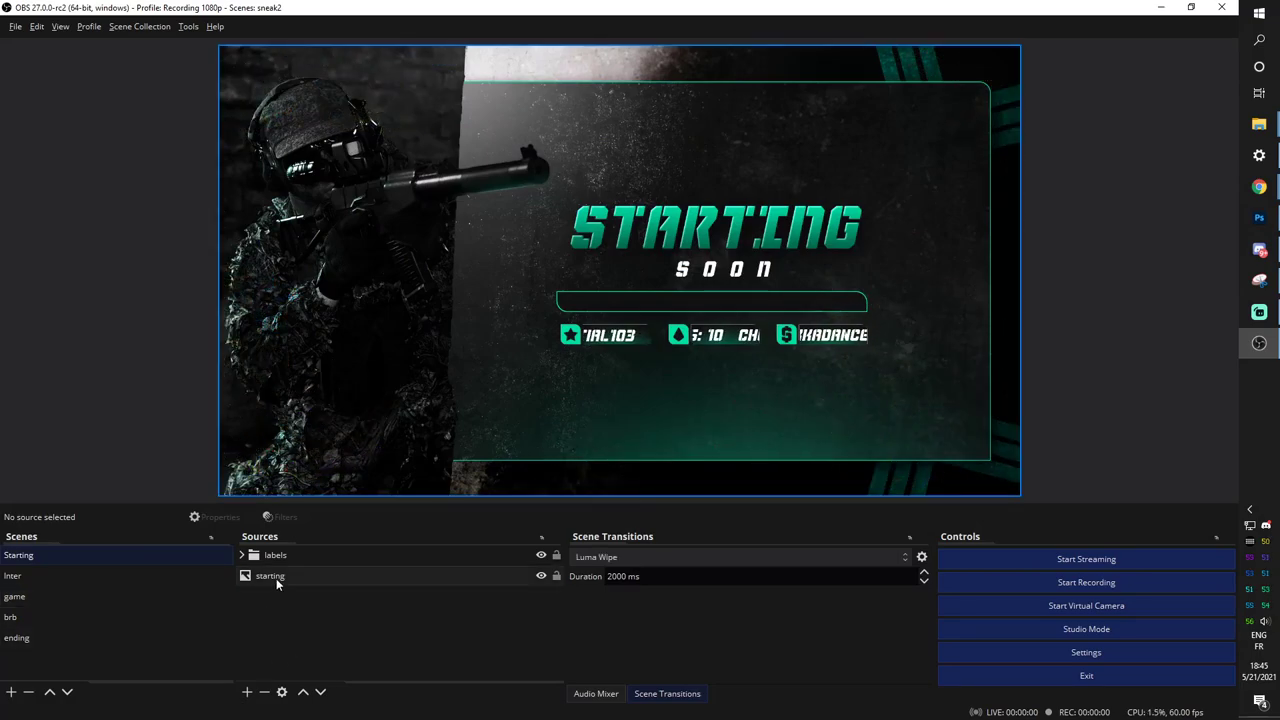
Add a Color Correction filter to the starting image (Hue Shift -69.88, Saturation 0.49) and view the result.
right_click(276, 578)
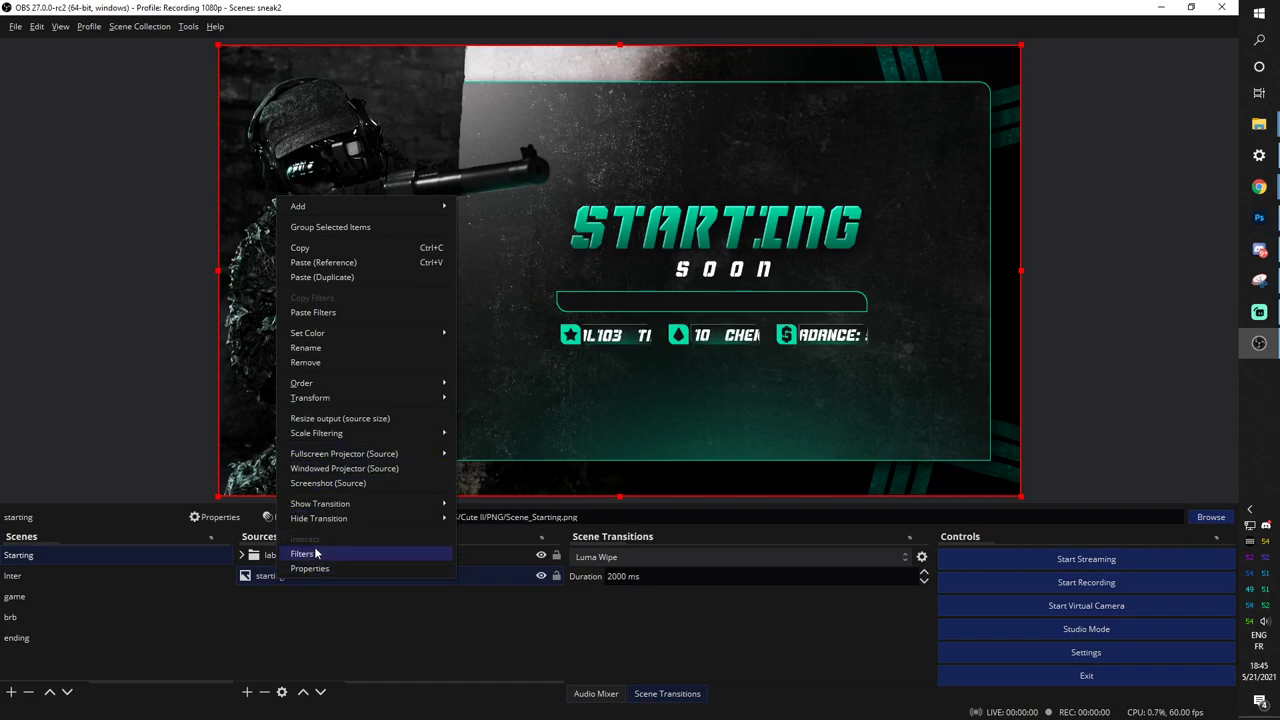
click(315, 554)
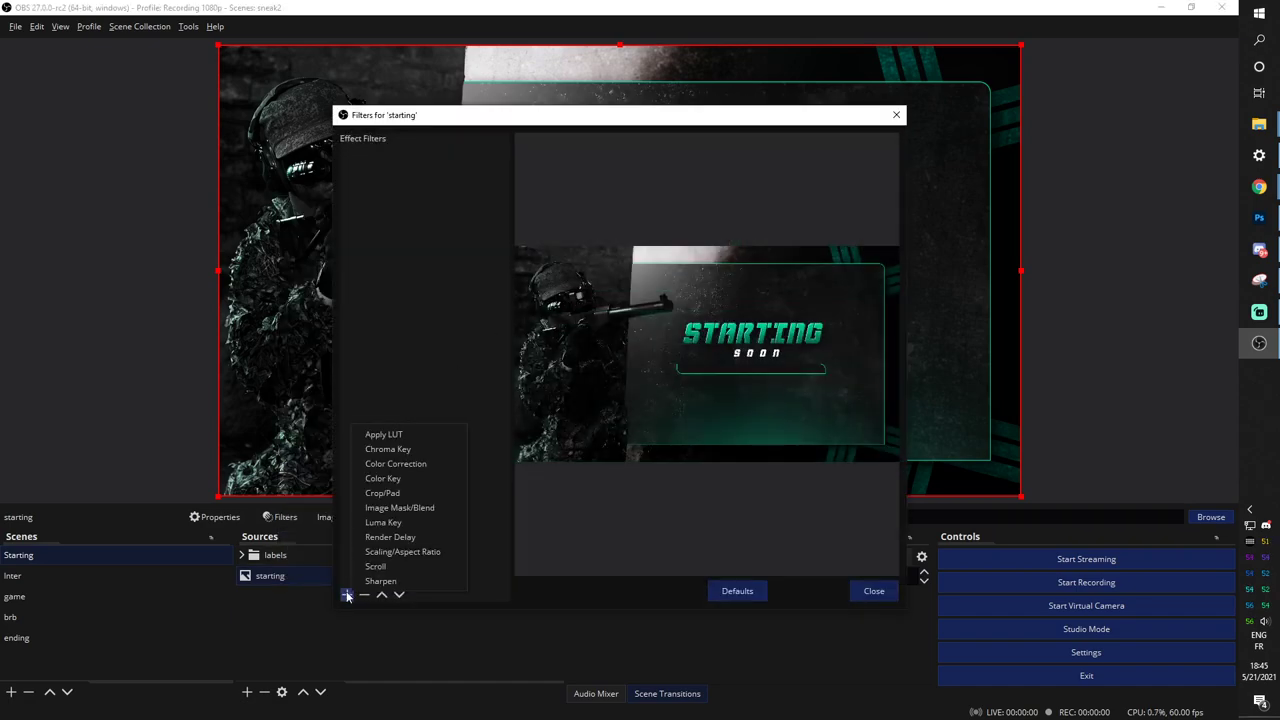
click(398, 464)
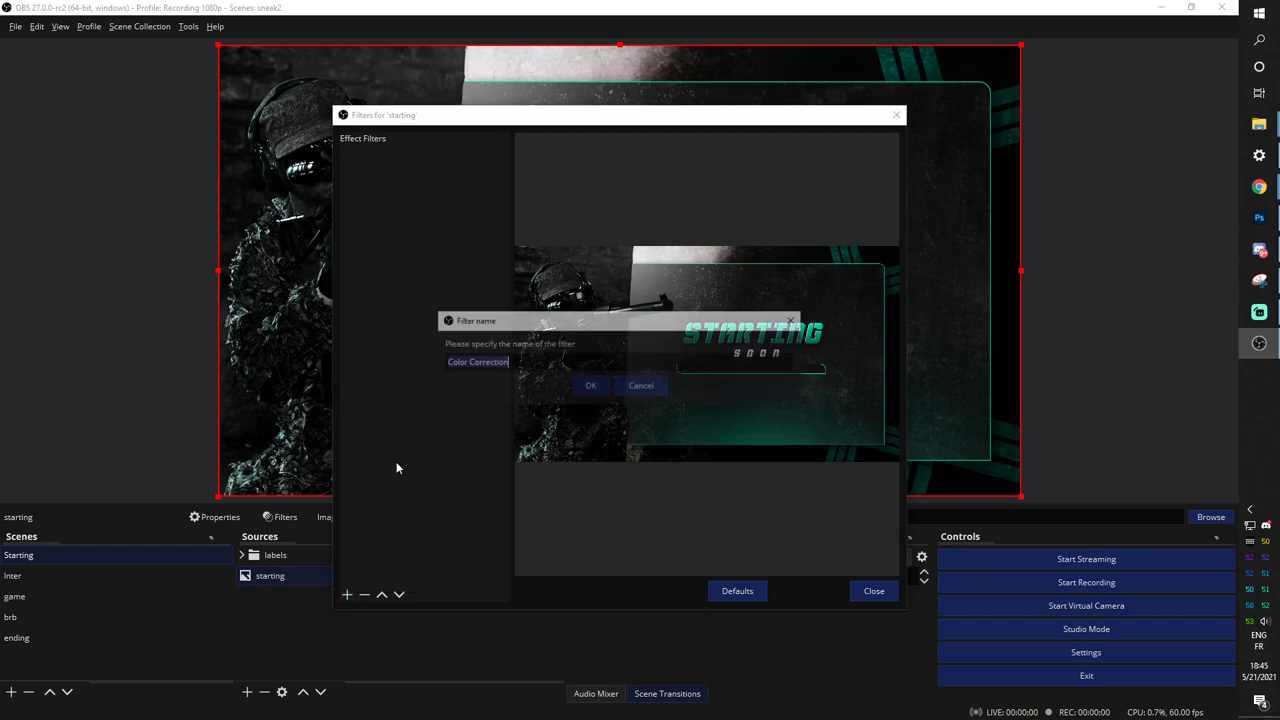
click(590, 390)
drag(703, 511, 600, 512)
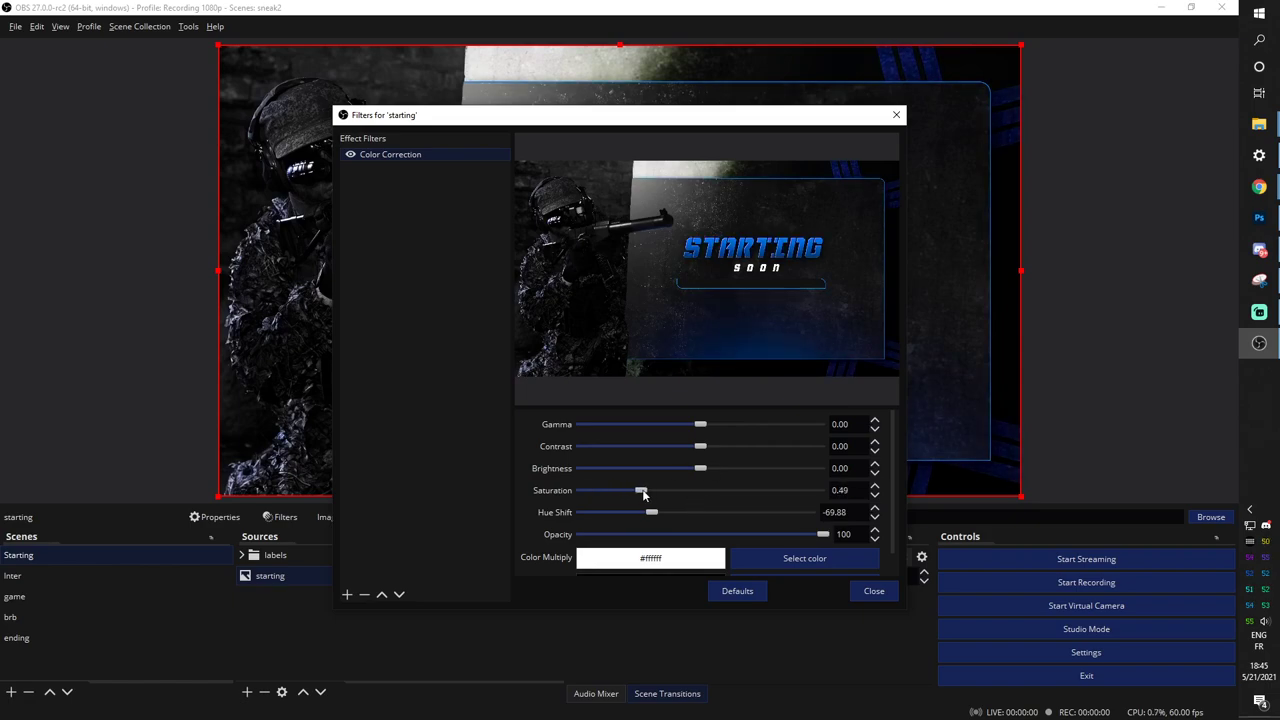
click(864, 590)
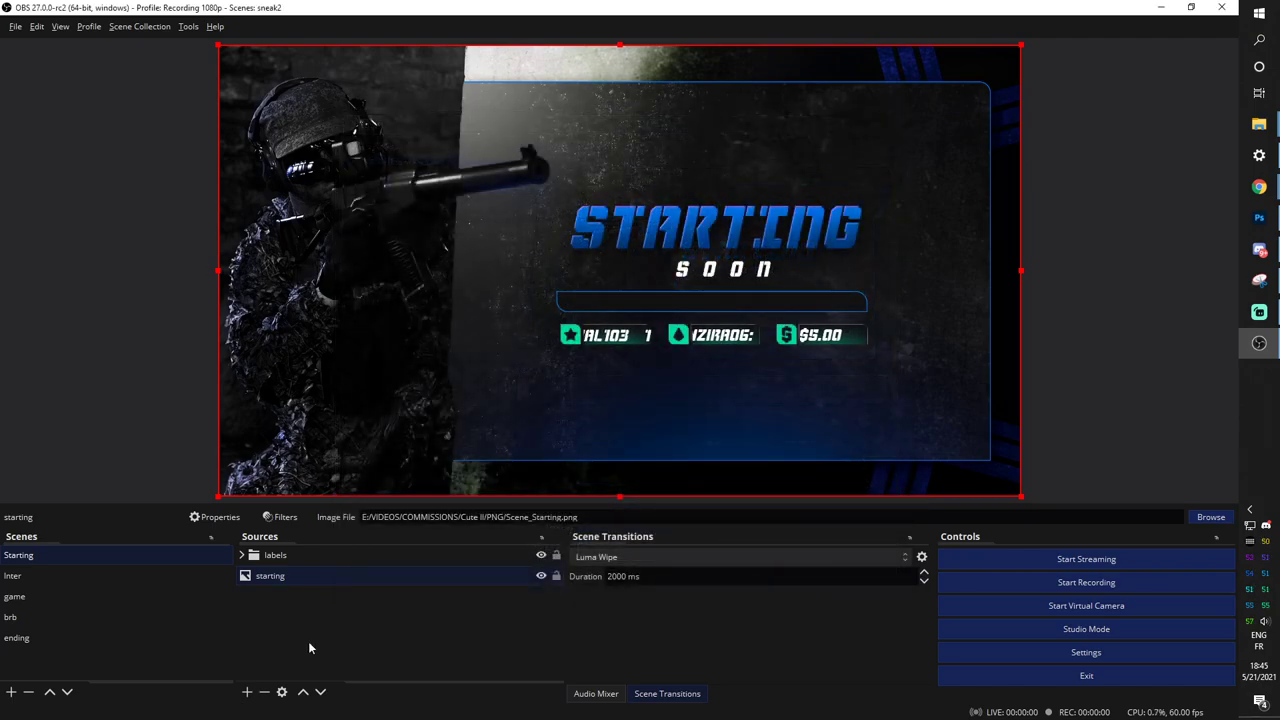
click(76, 578)
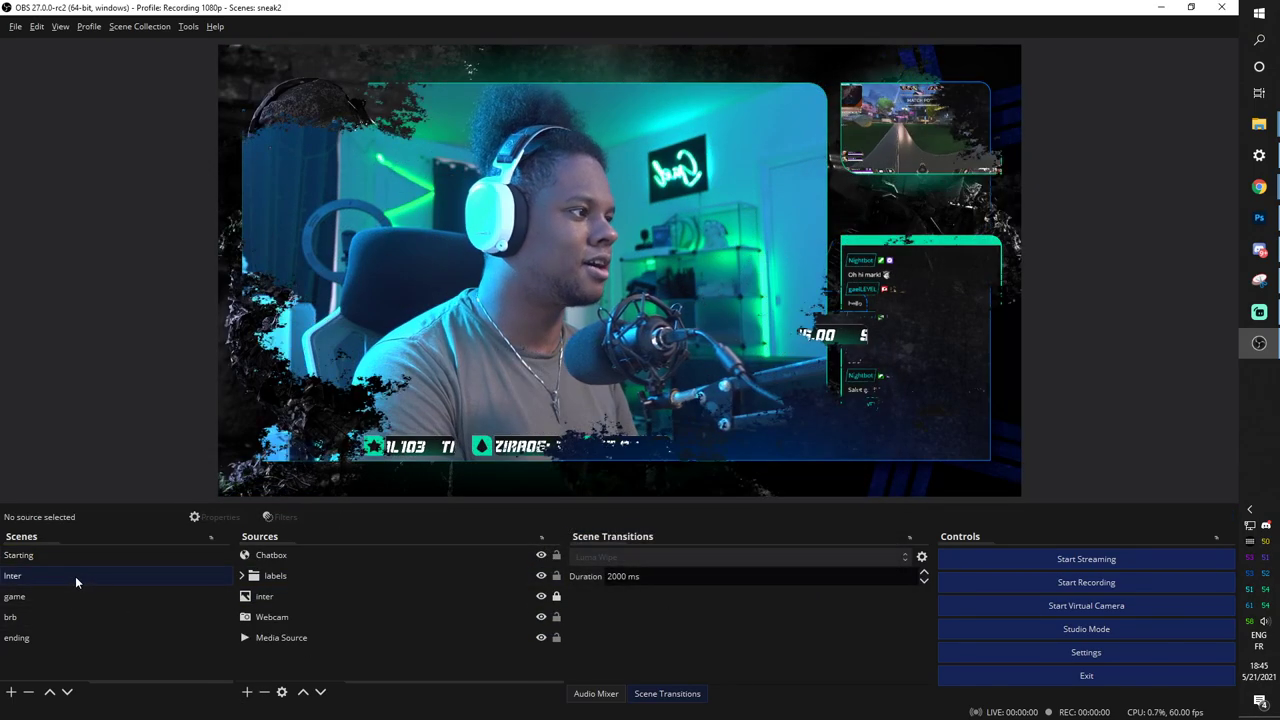
click(47, 553)
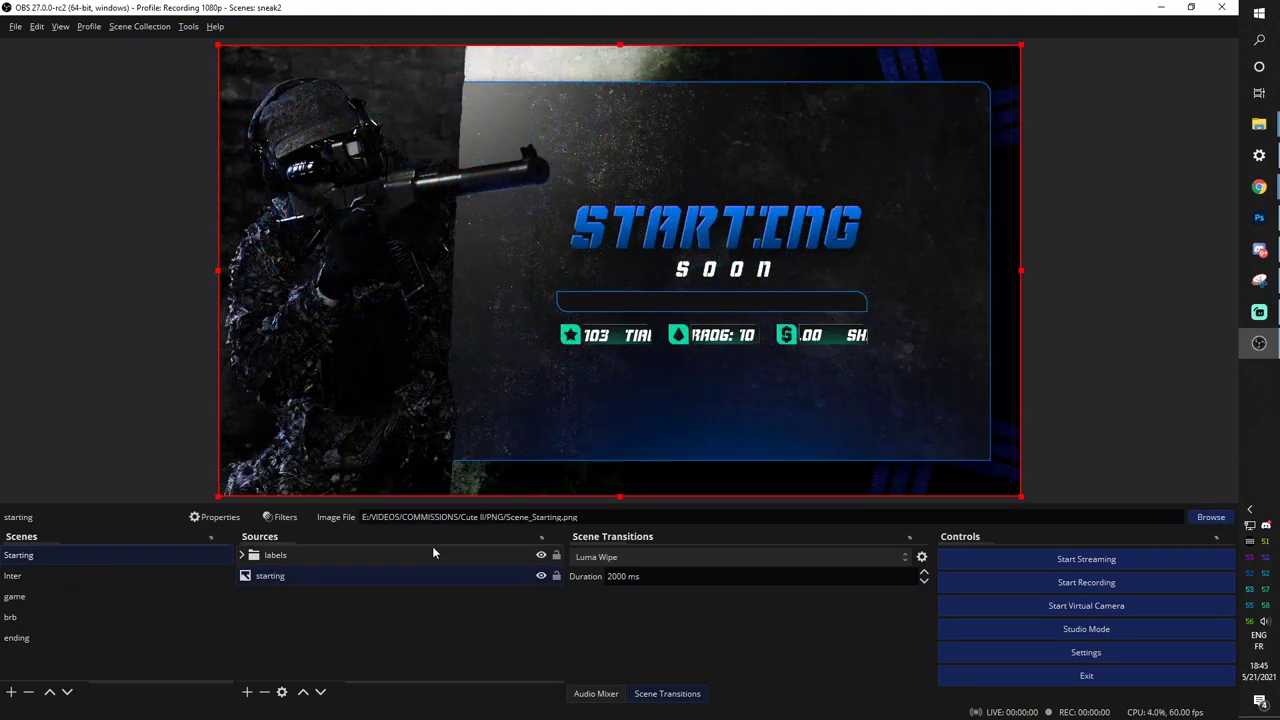
Copy the starting image's blue filters and paste them onto the labels bar.
right_click(278, 583)
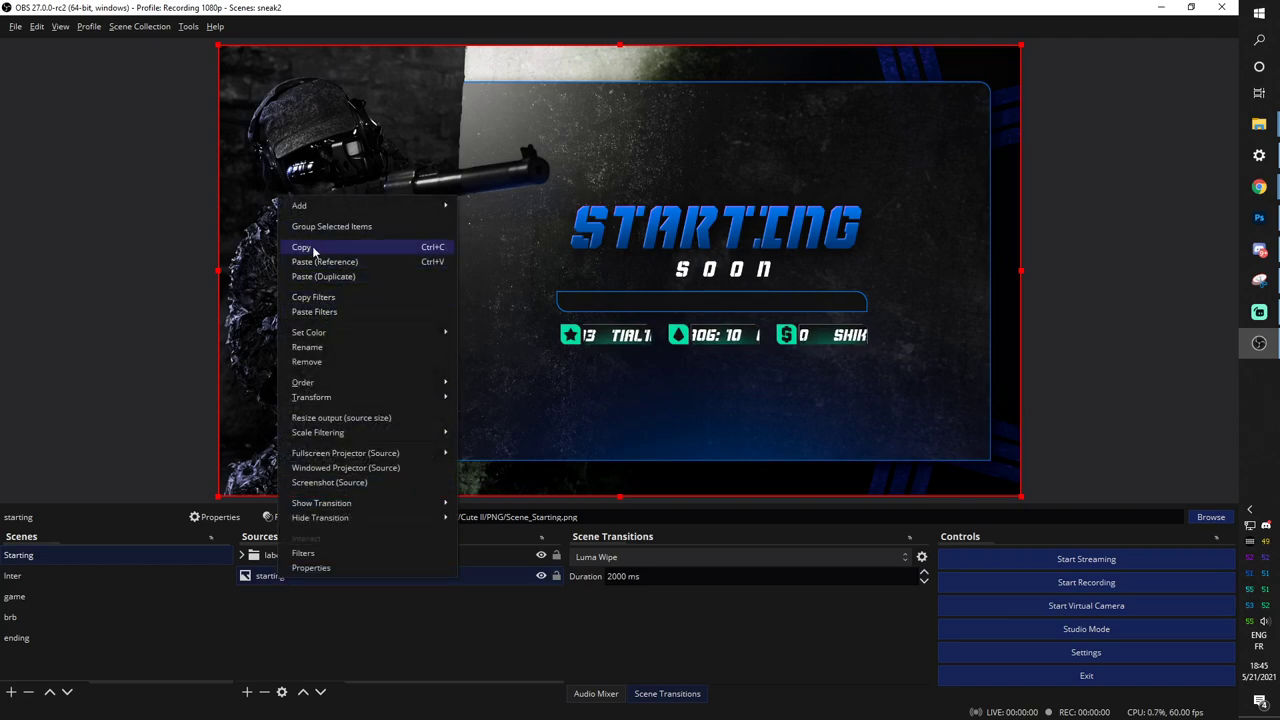
click(313, 298)
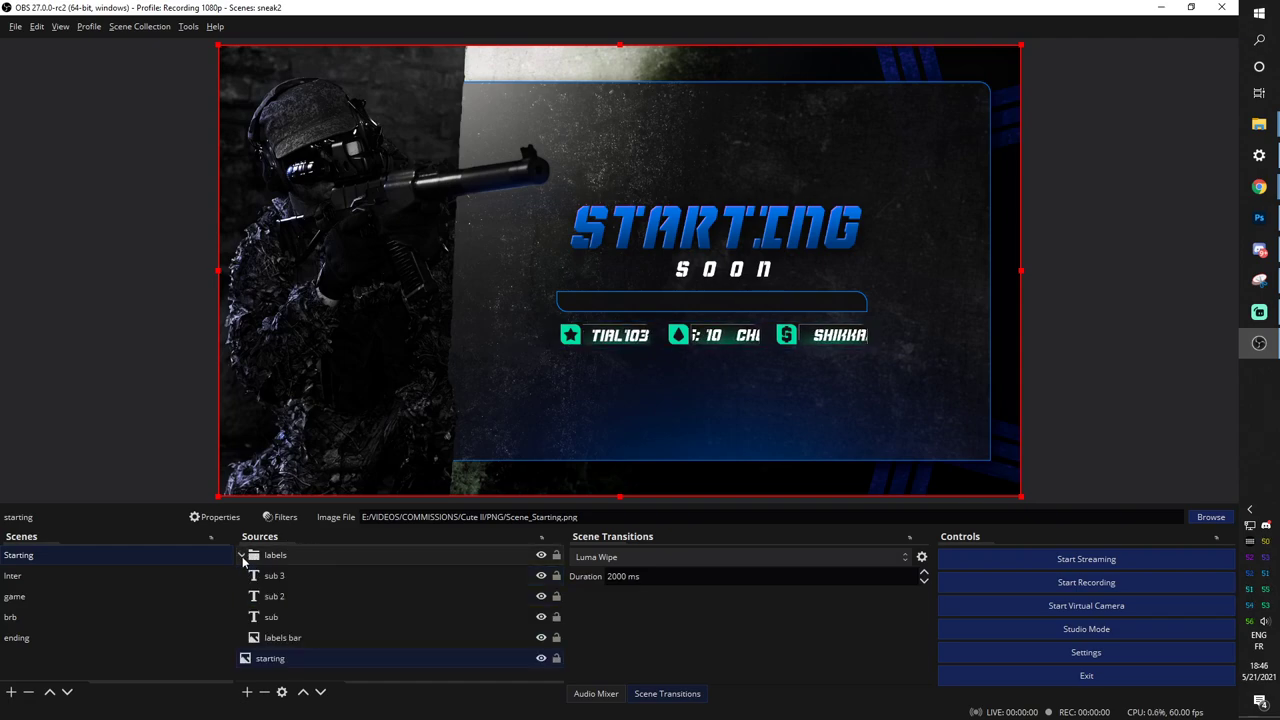
click(276, 640)
right_click(278, 645)
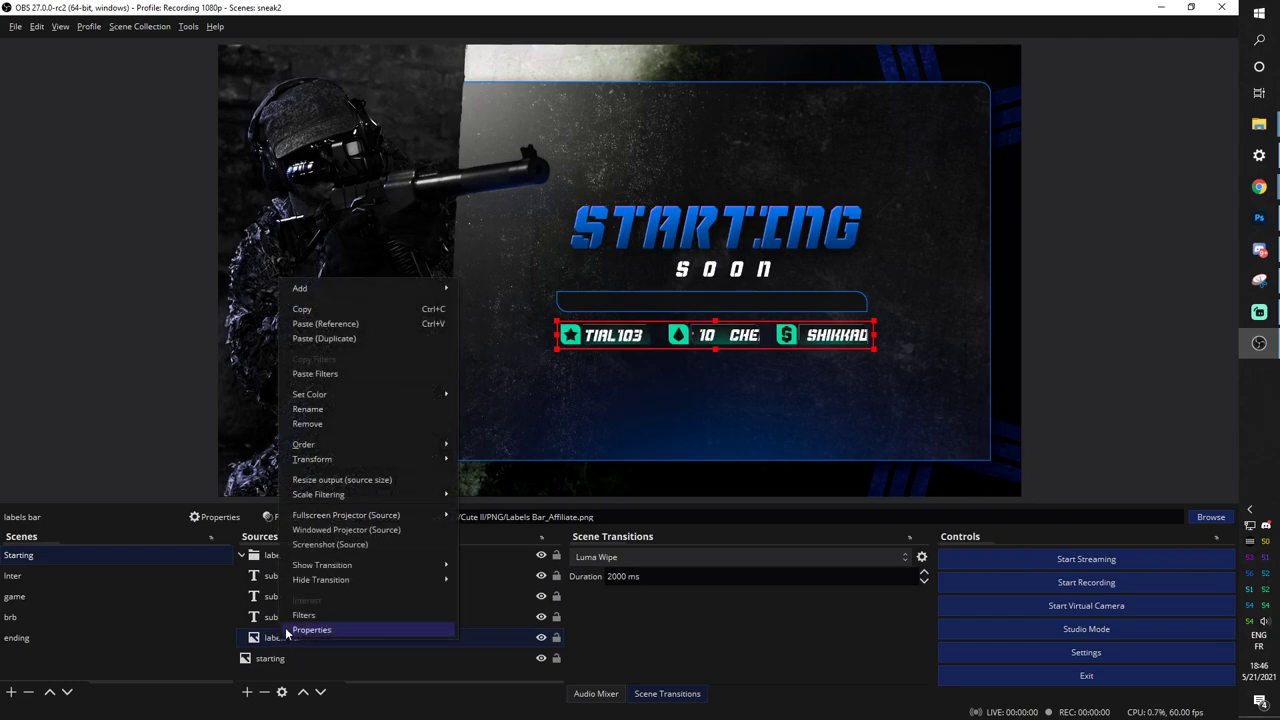
click(325, 374)
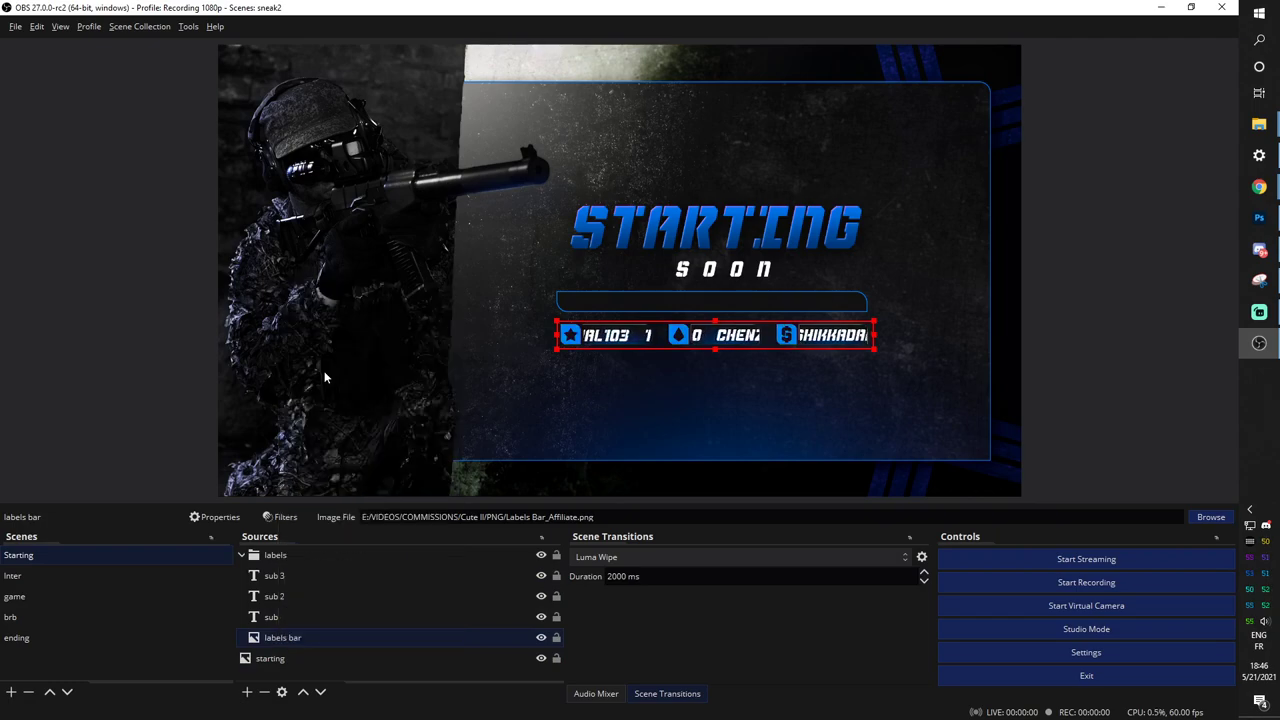
Paste the blue filters onto the brb2 background image in the brb scene.
click(124, 577)
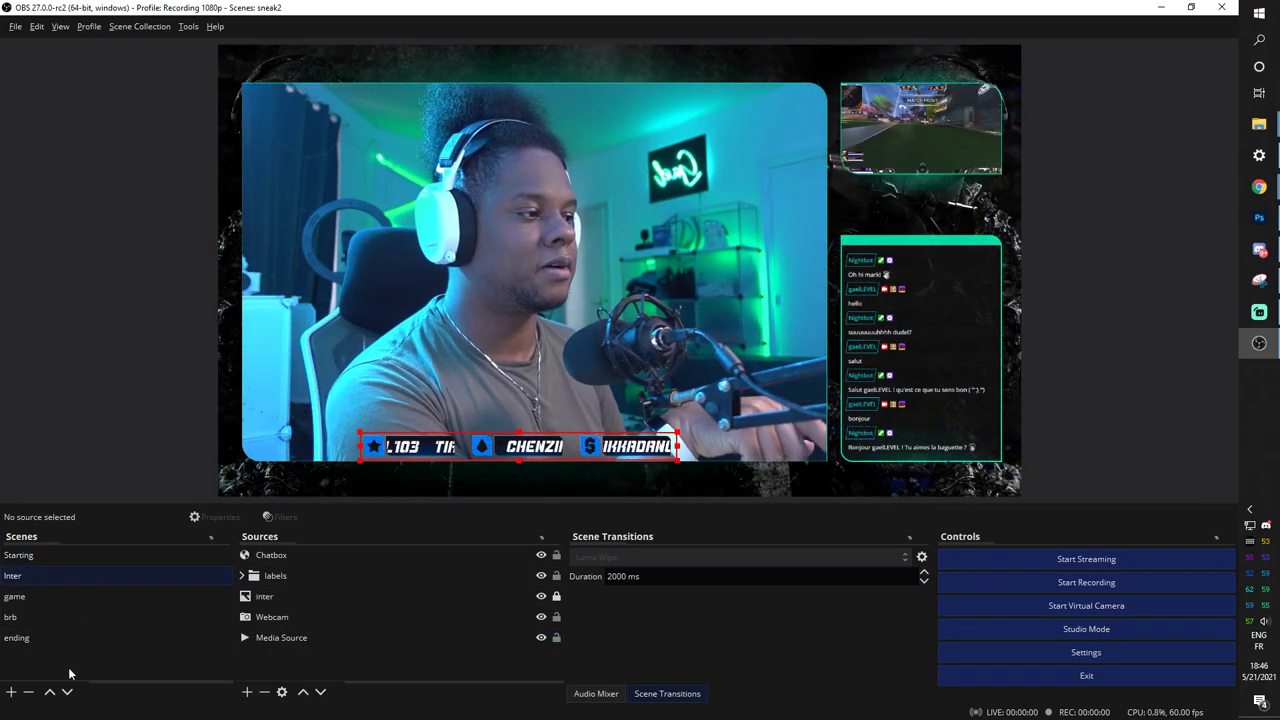
click(31, 597)
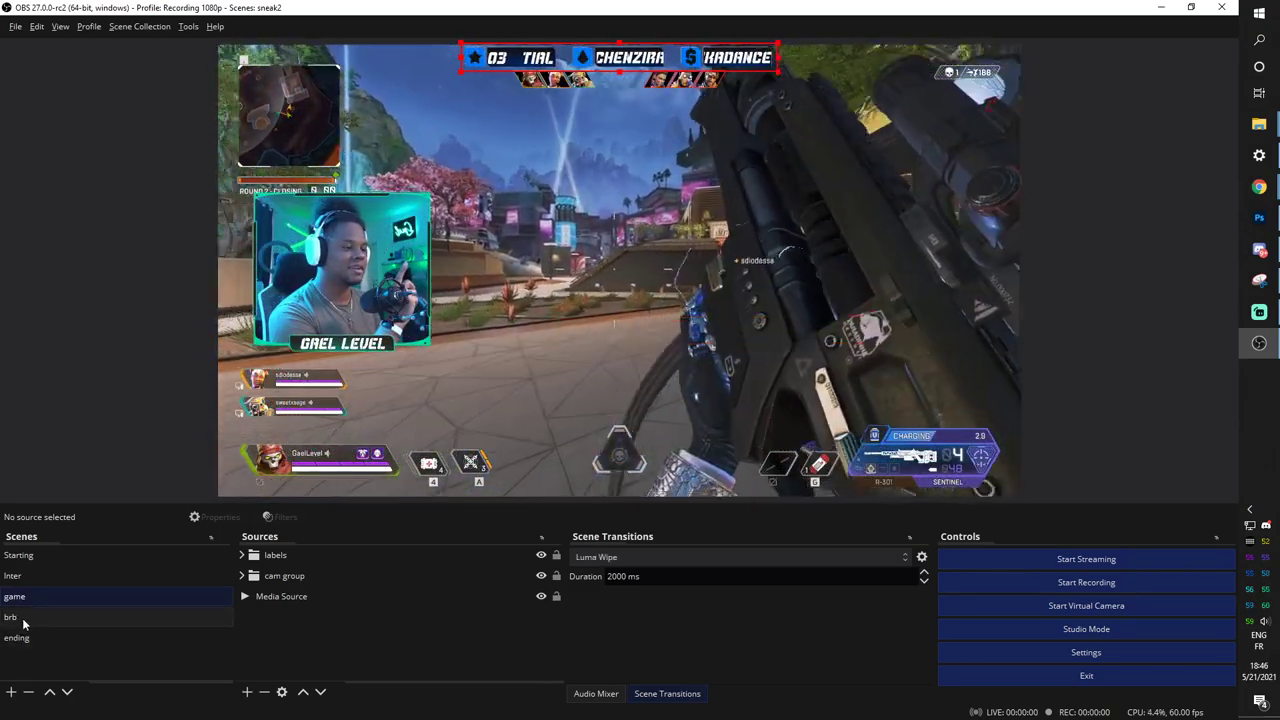
click(12, 617)
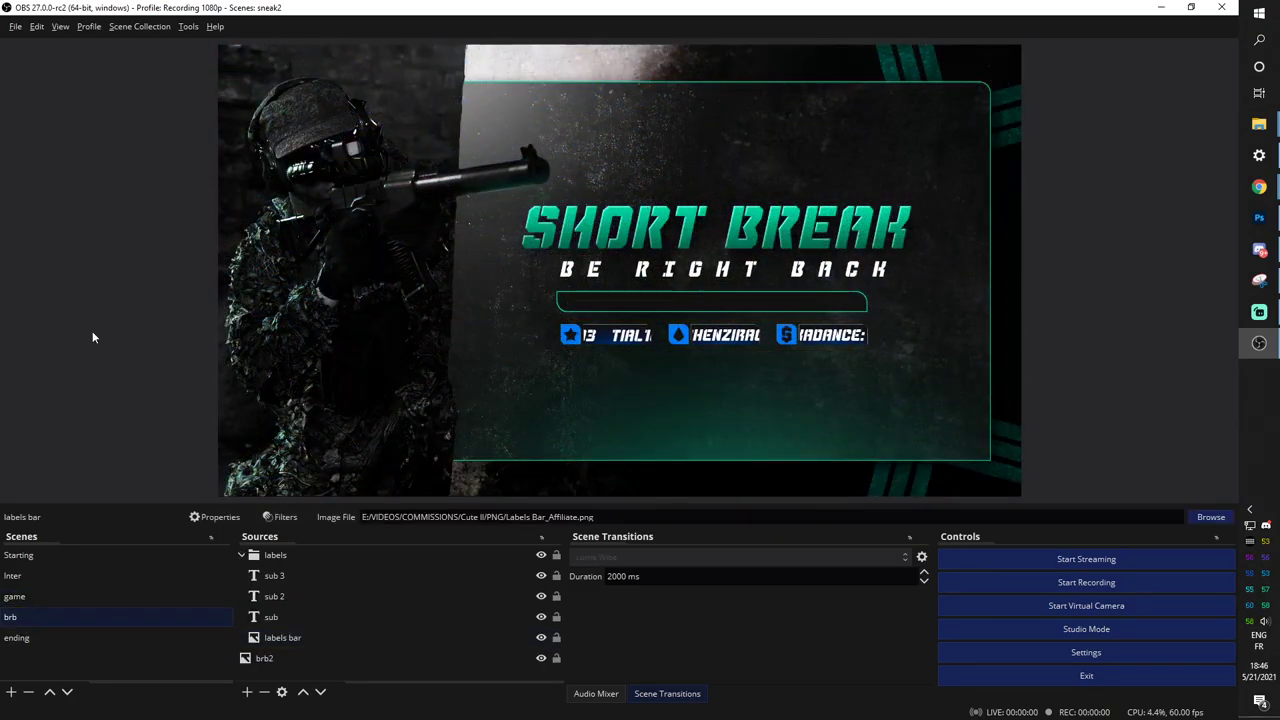
click(92, 332)
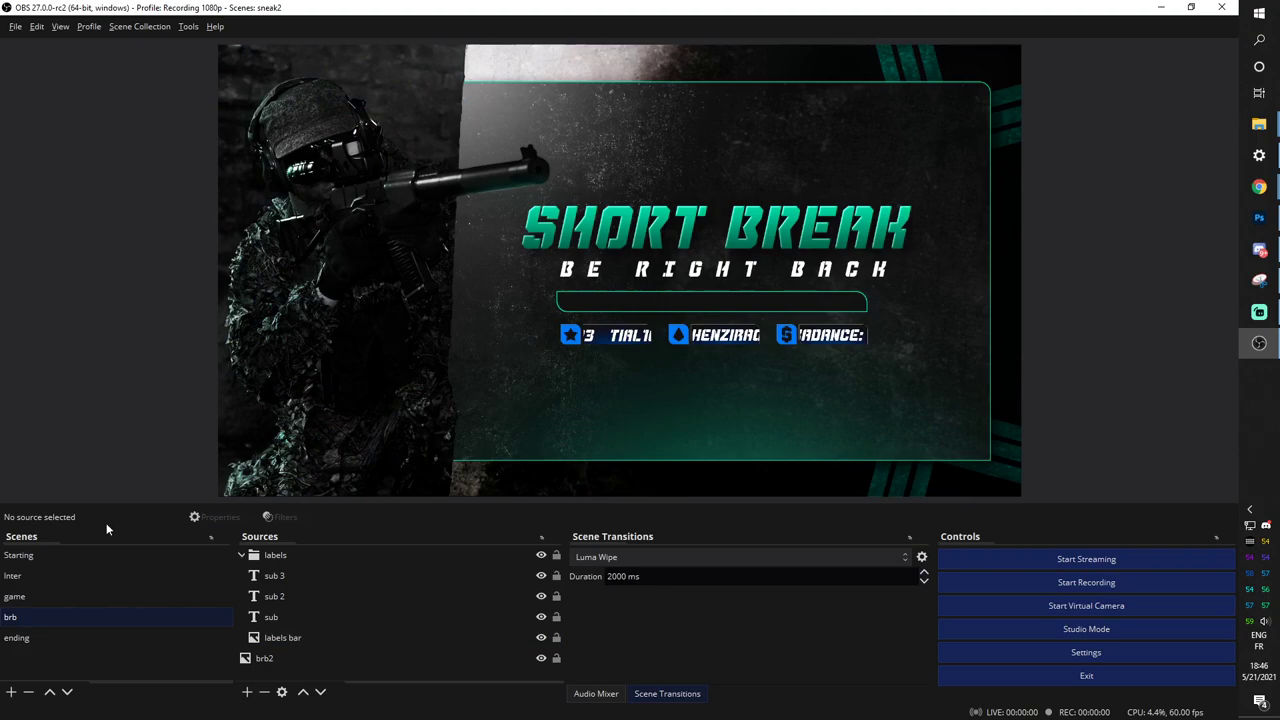
click(285, 639)
click(268, 658)
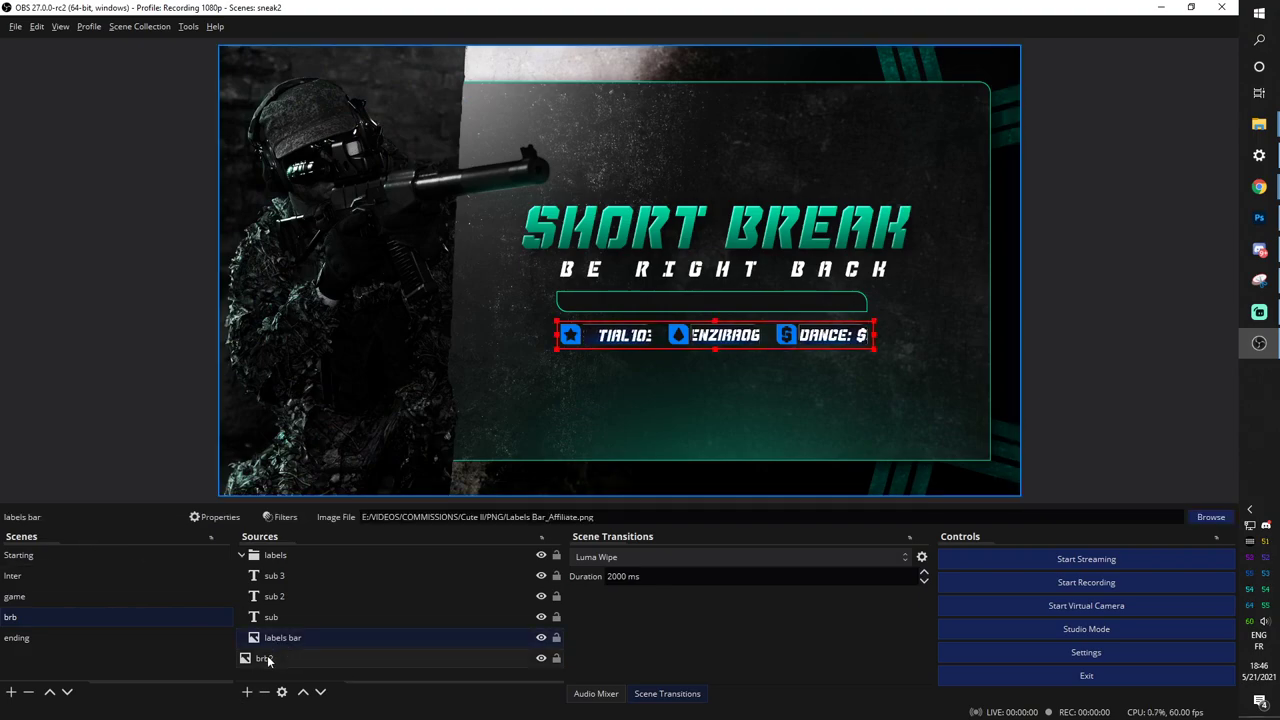
right_click(270, 657)
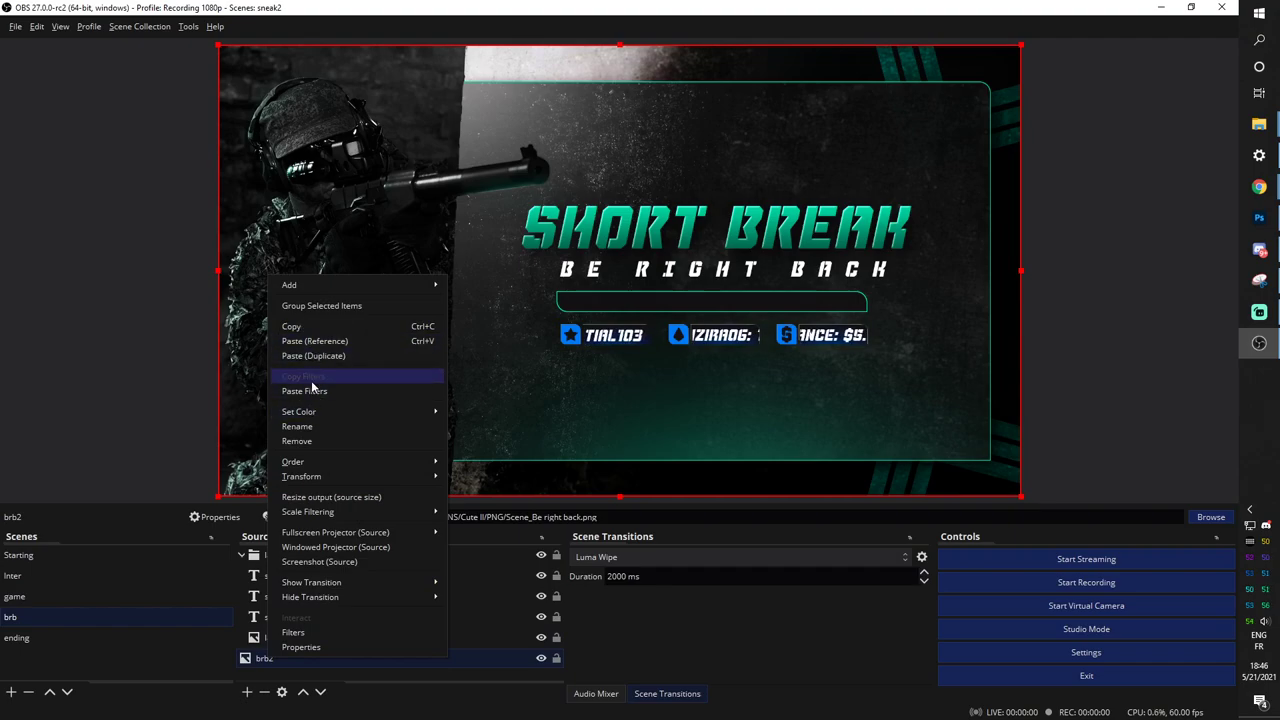
click(312, 391)
Paste the blue filters onto the ending2 background image in the ending scene.
click(47, 638)
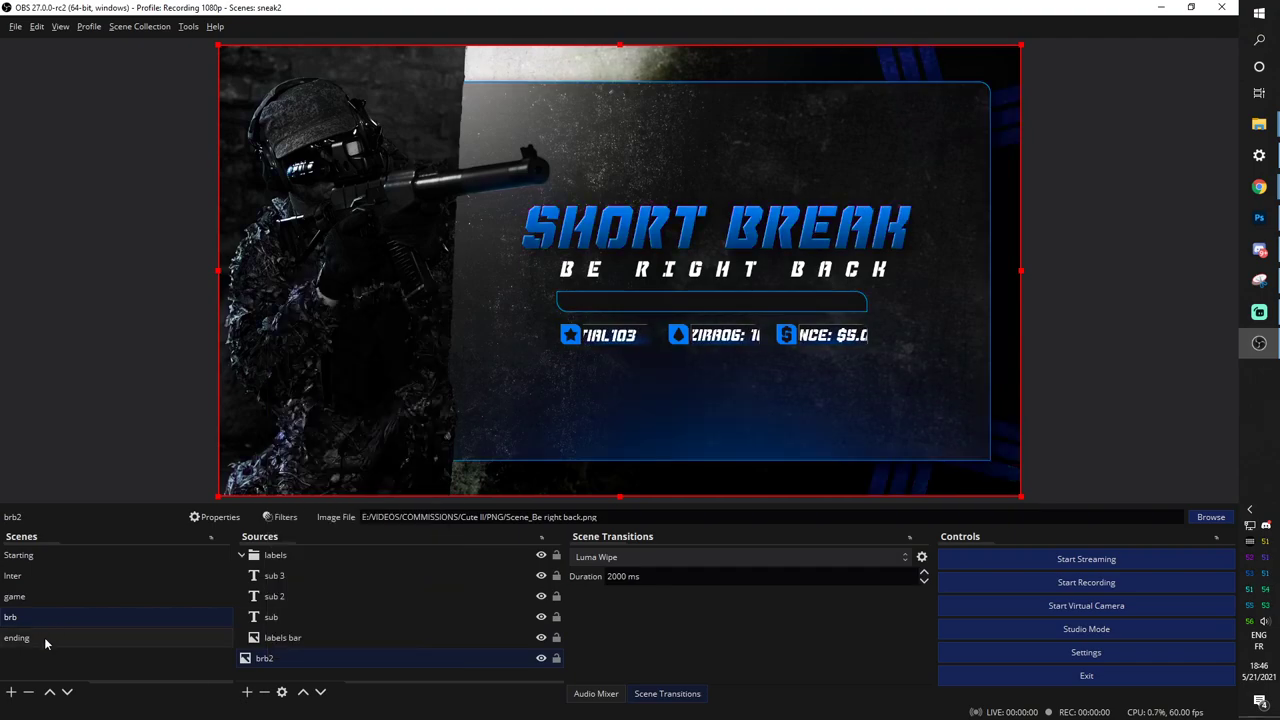
click(262, 658)
right_click(261, 662)
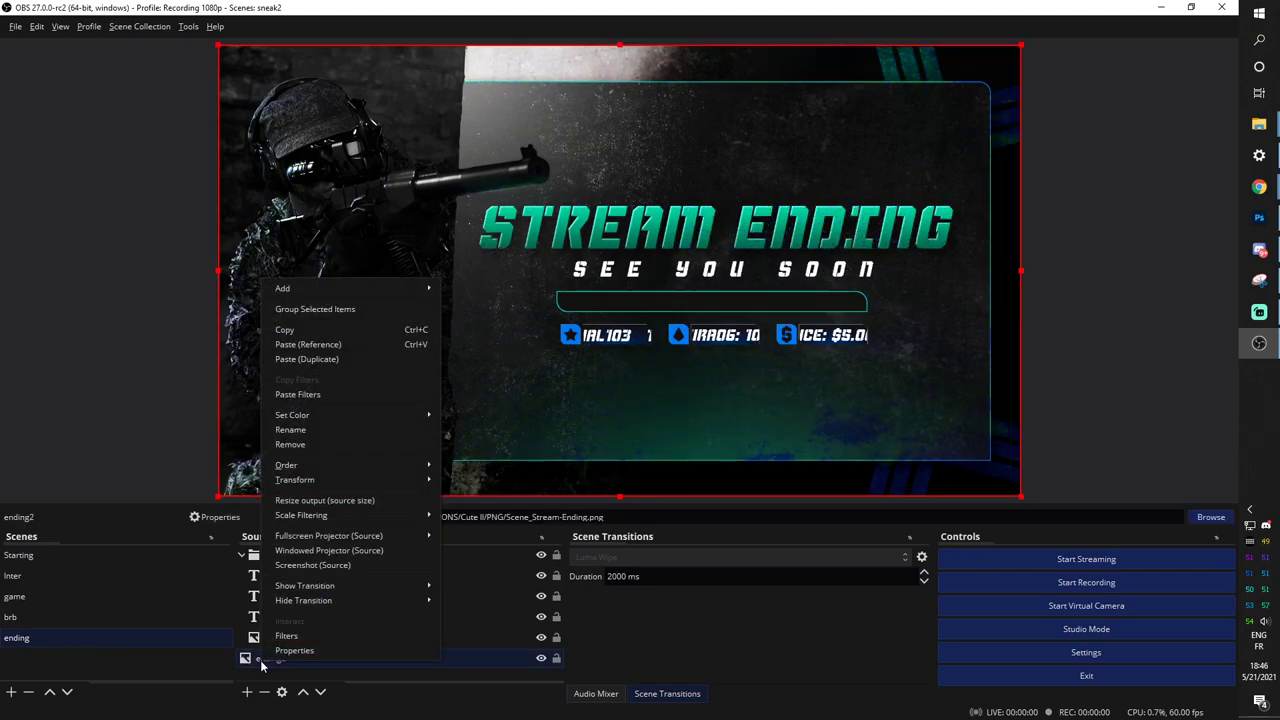
click(285, 395)
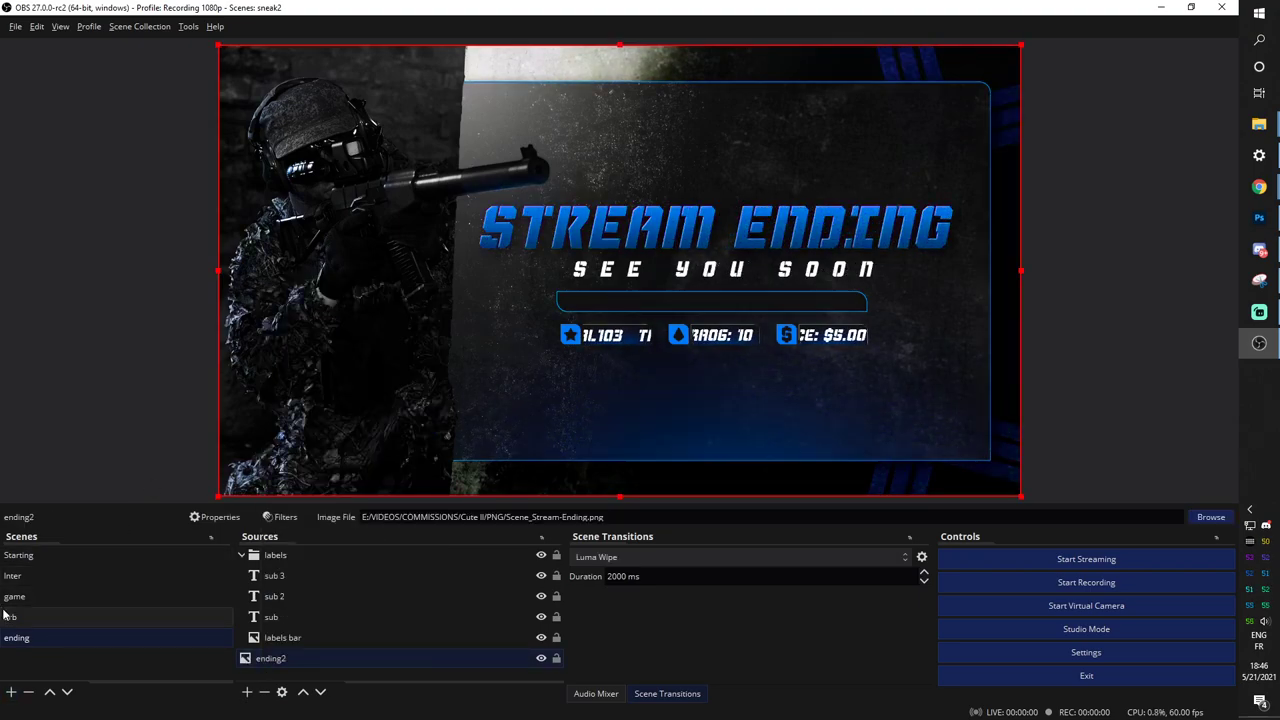
Paste the blue filters onto the inter background image in the Inter scene.
click(100, 596)
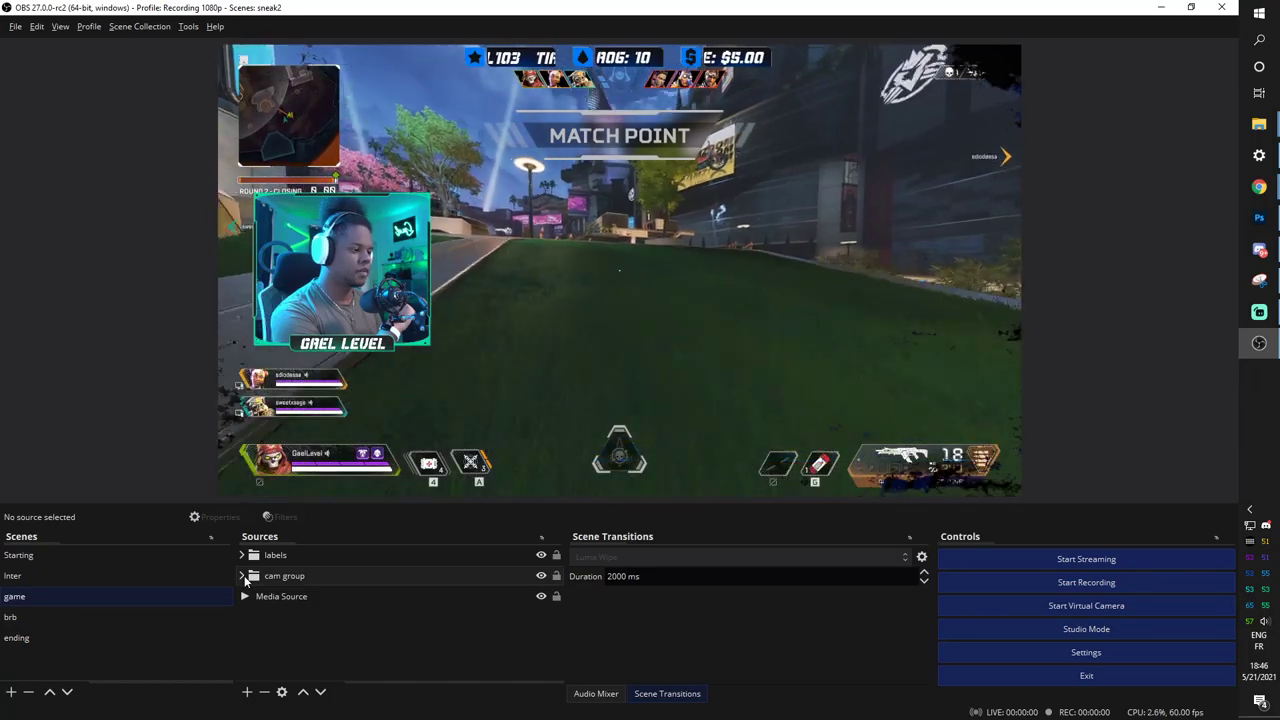
click(243, 577)
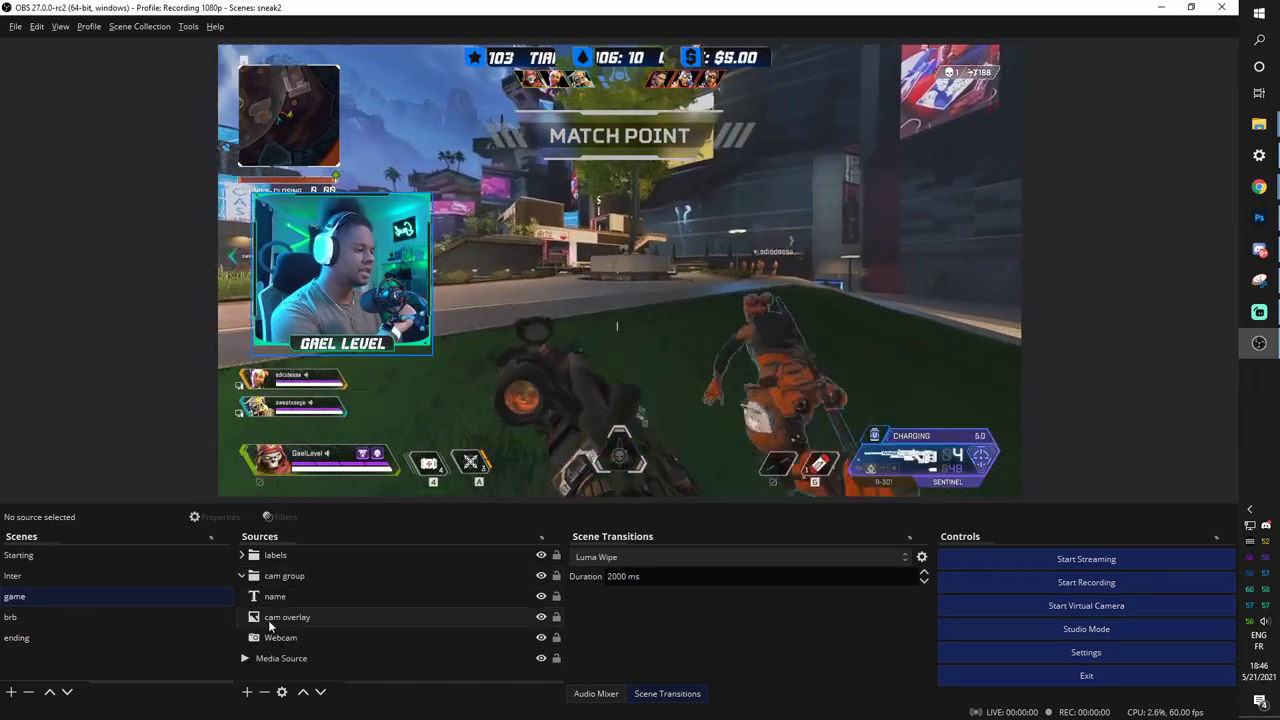
click(272, 619)
right_click(272, 620)
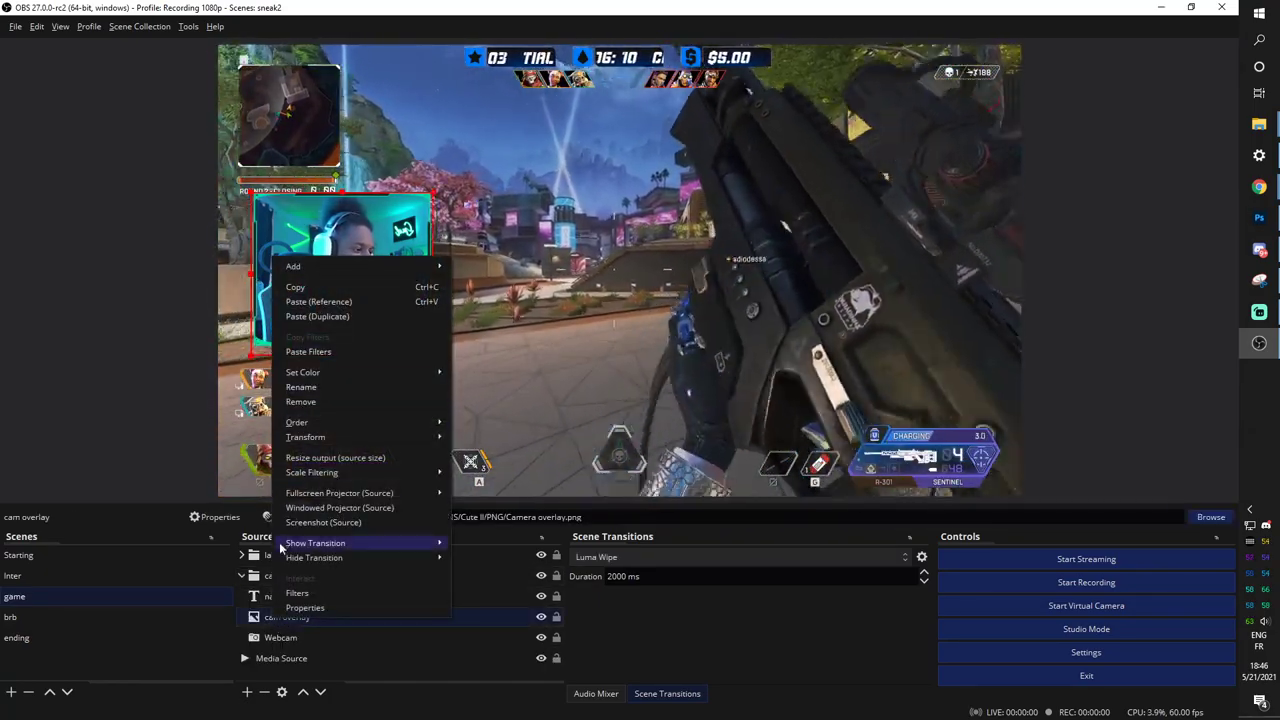
click(38, 574)
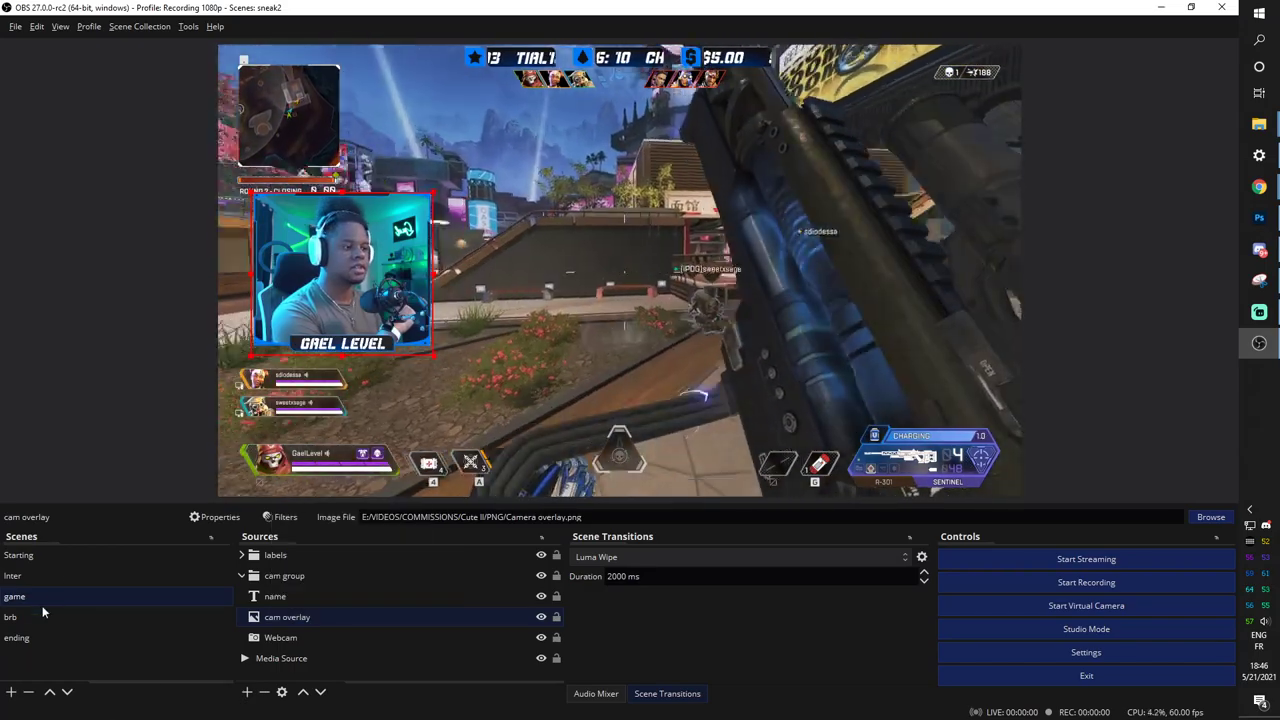
click(41, 575)
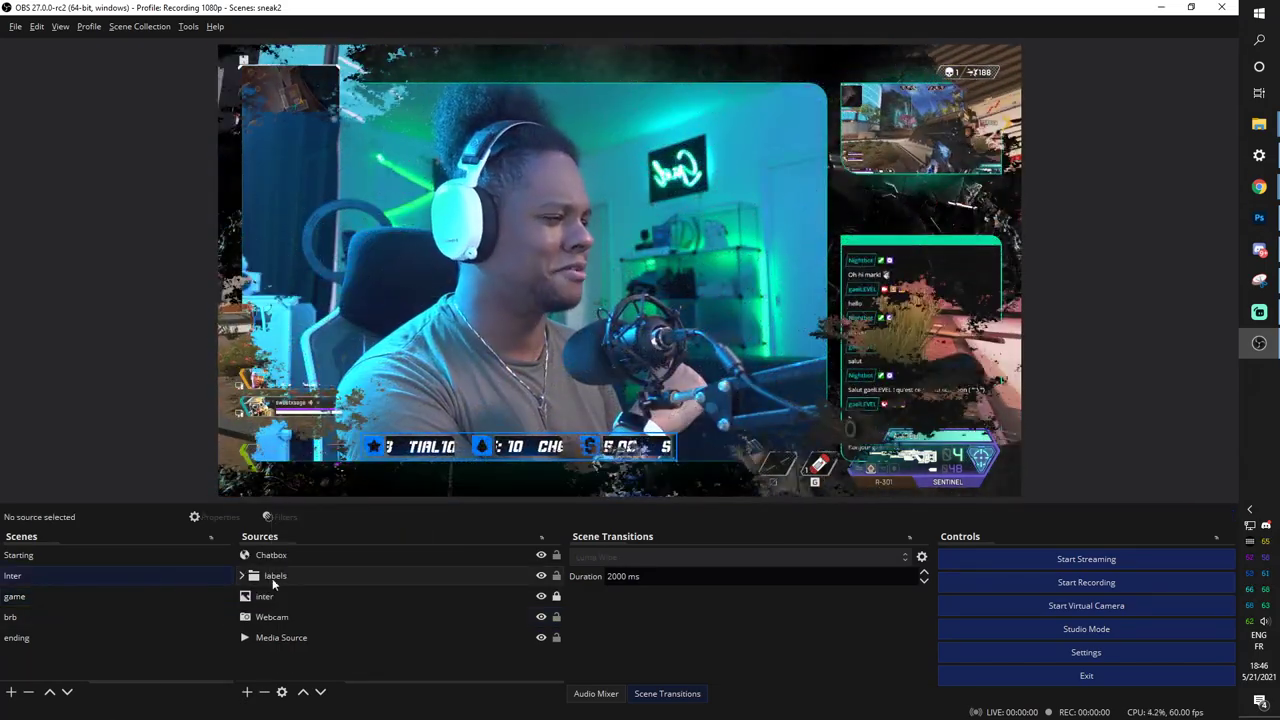
click(246, 597)
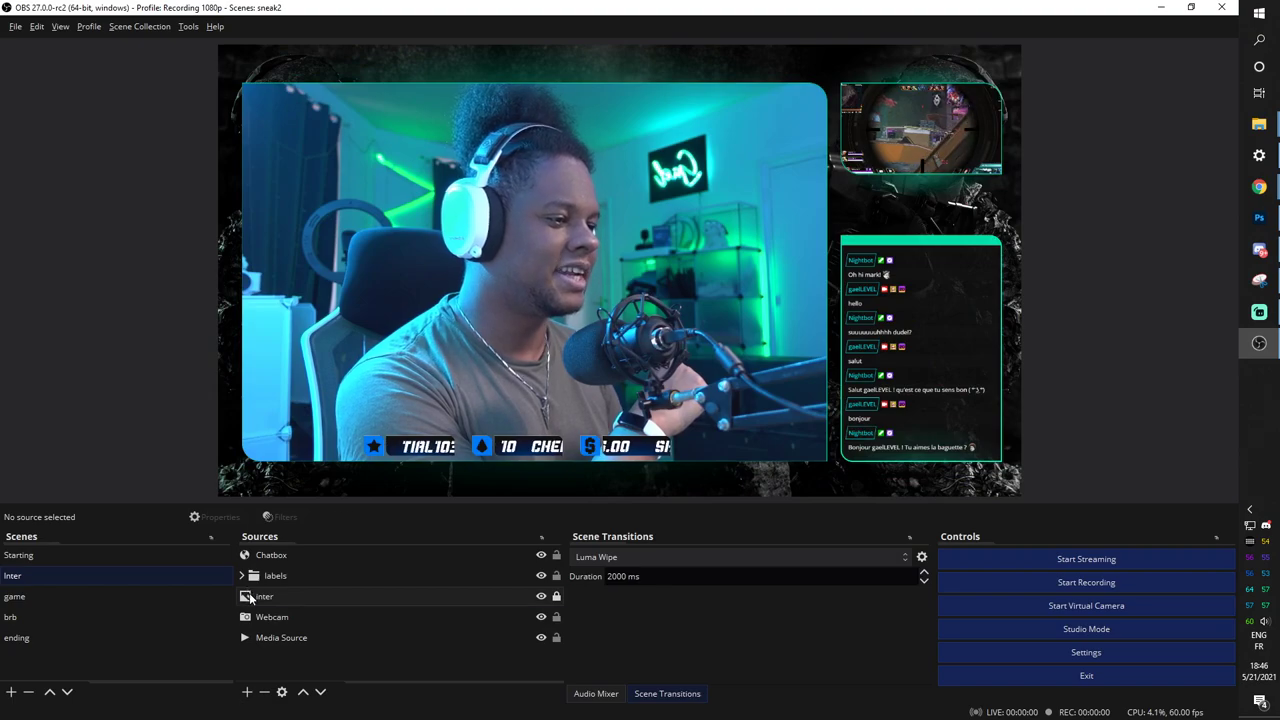
right_click(284, 596)
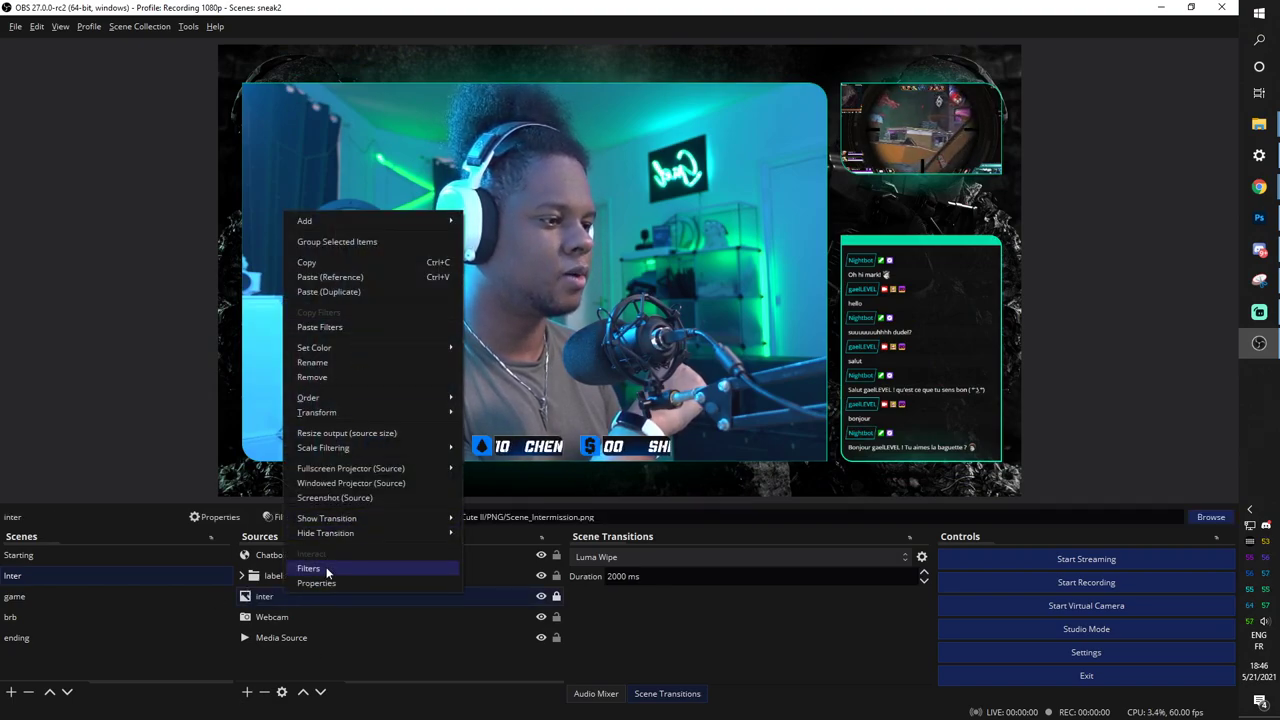
click(318, 328)
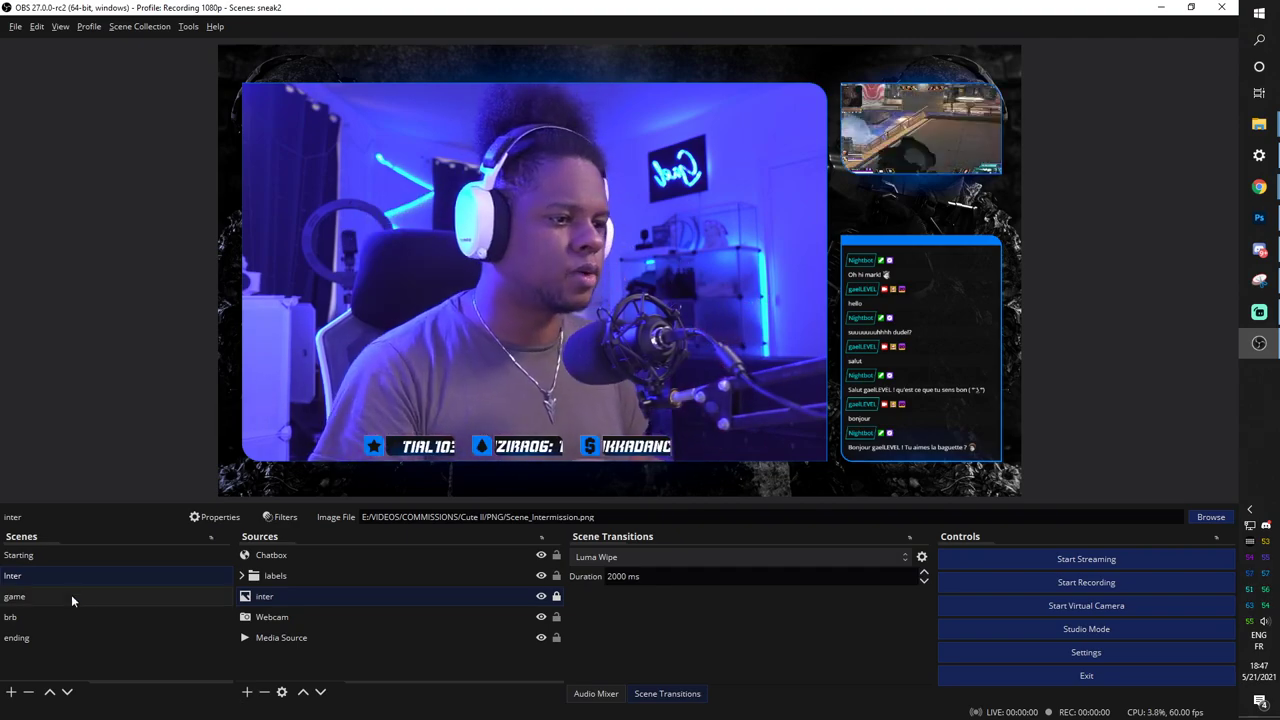
click(78, 558)
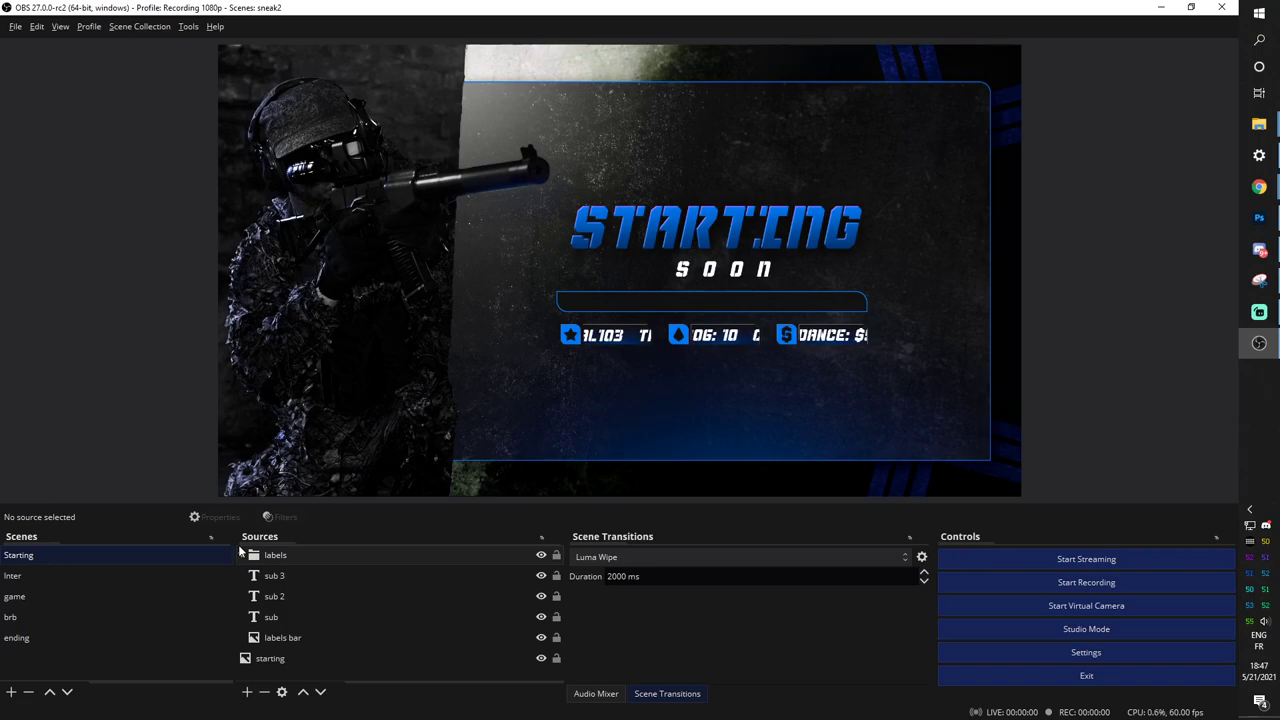
click(14, 576)
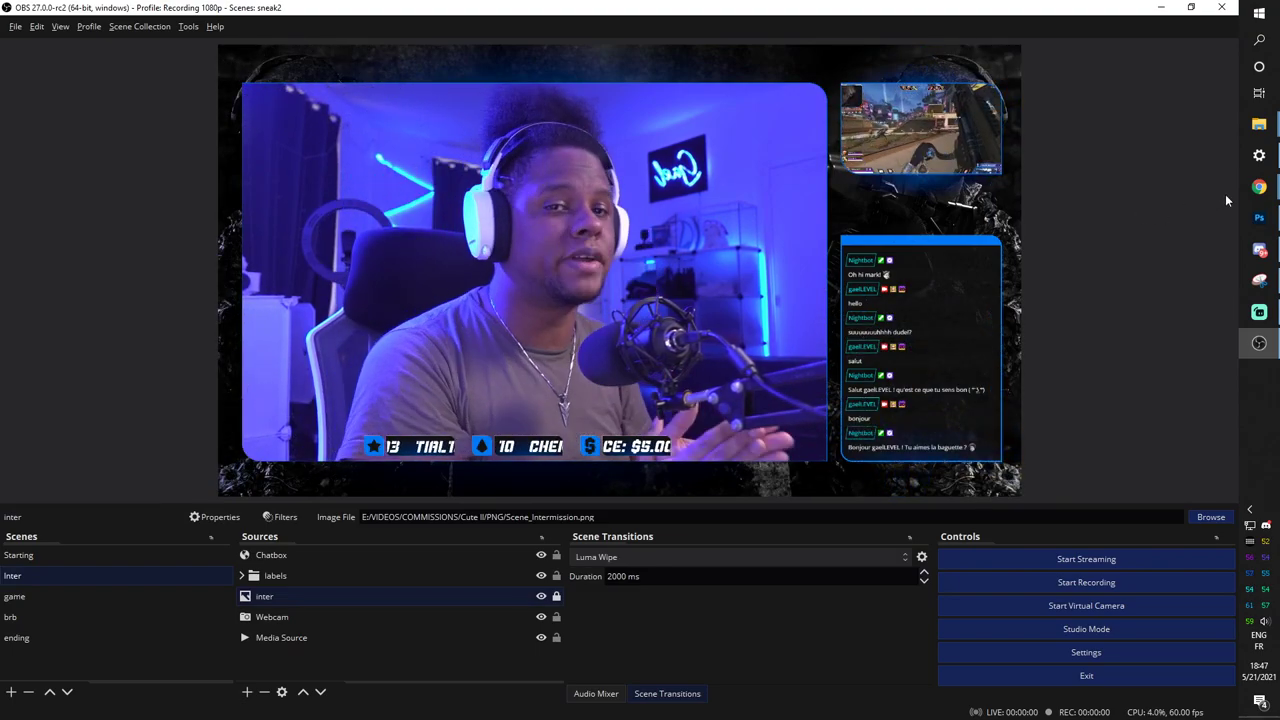
mouse_move(1228, 193)
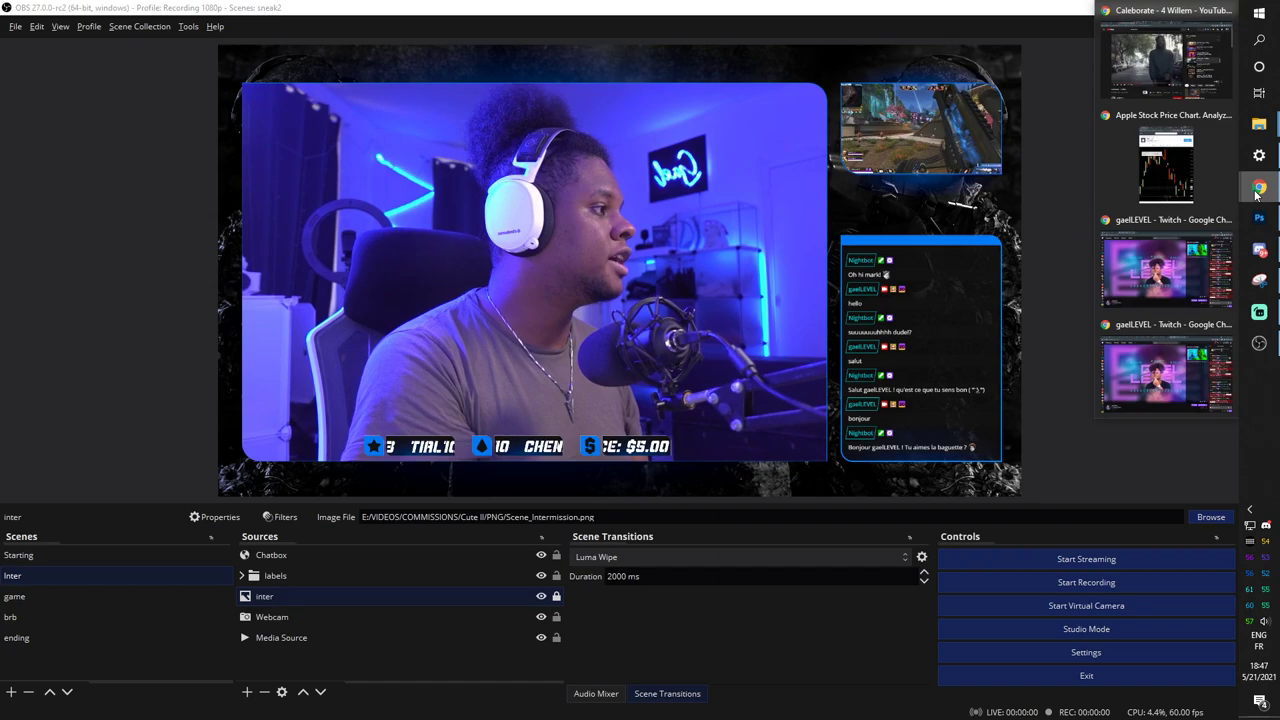
Bring up the Gumroad product edit page and select the 'Make your own panels here' Photopea link.
click(1147, 340)
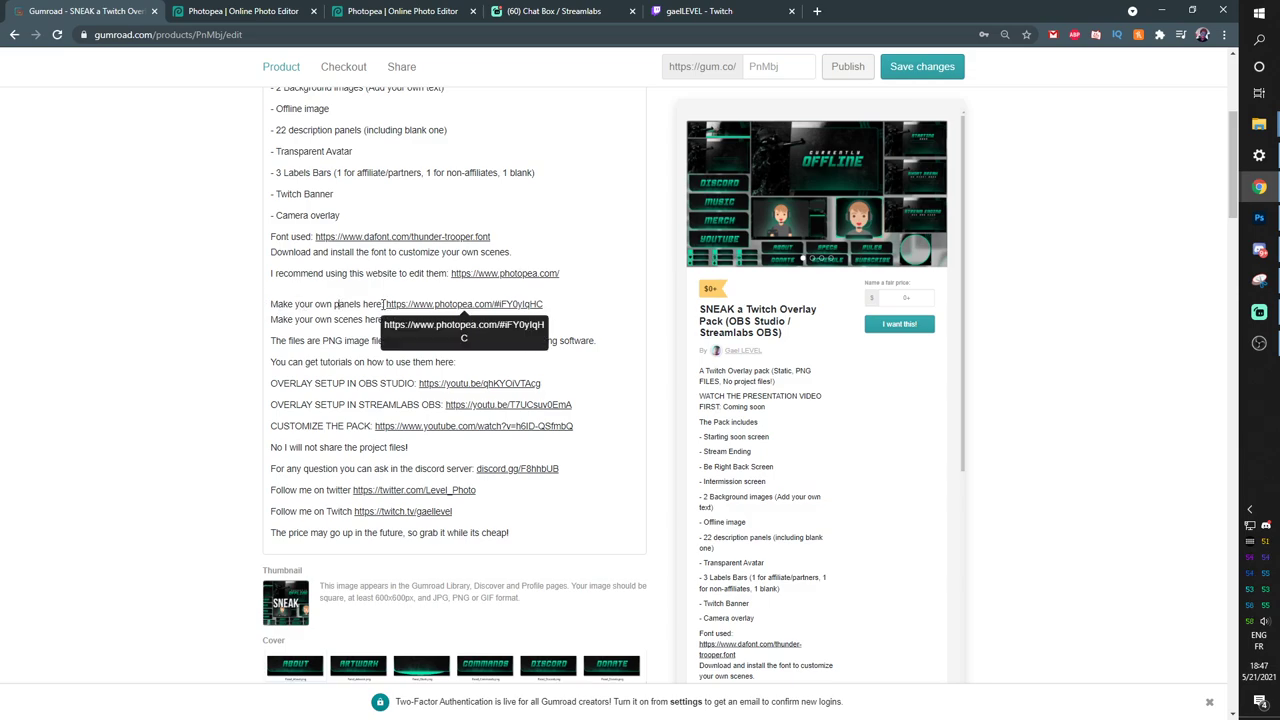
drag(387, 304, 545, 304)
Replace the 'POOPOO' panel title in Panels.psd with 'PEE PEE'.
click(226, 13)
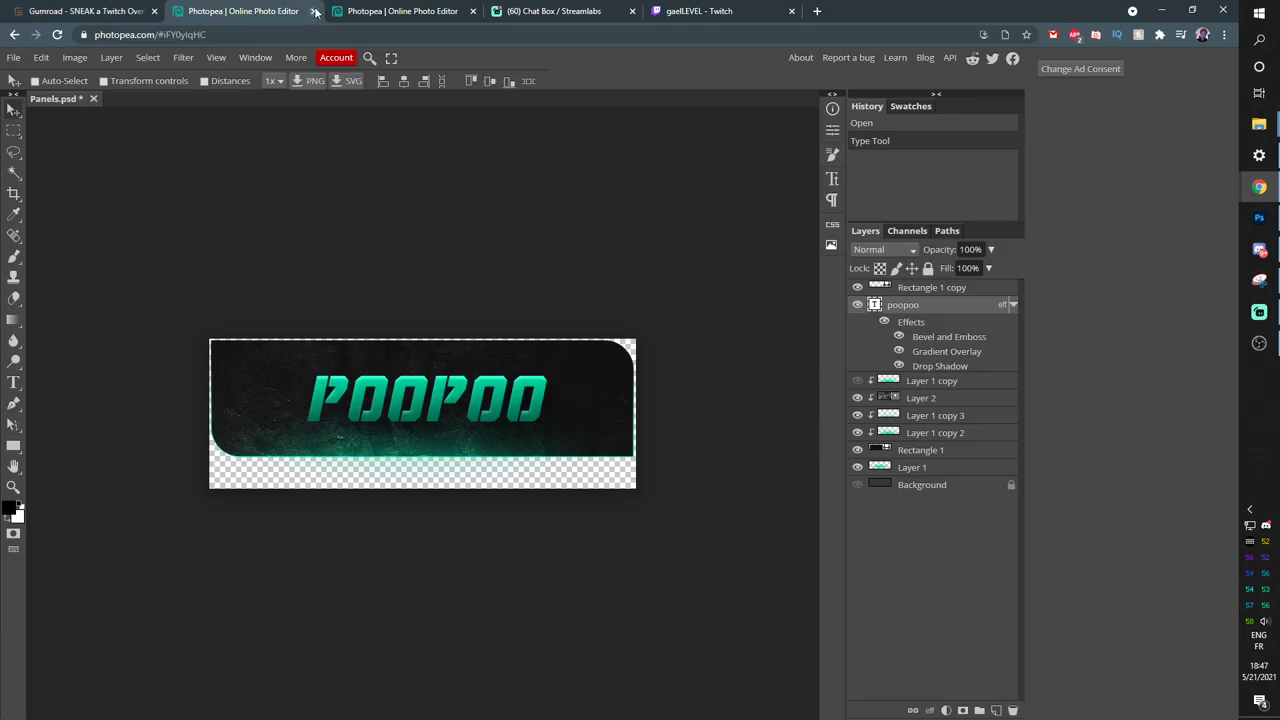
double_click(874, 305)
text(ZERGOIZA)
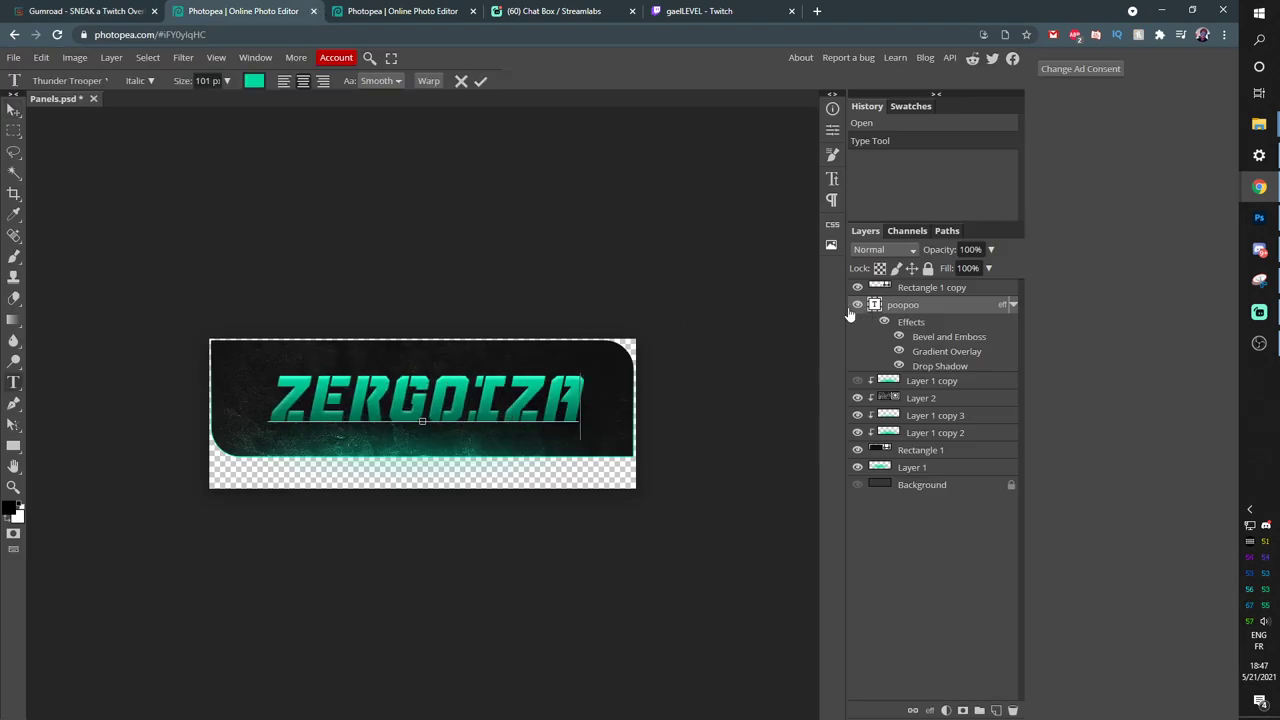
text(ZERGOIZA)
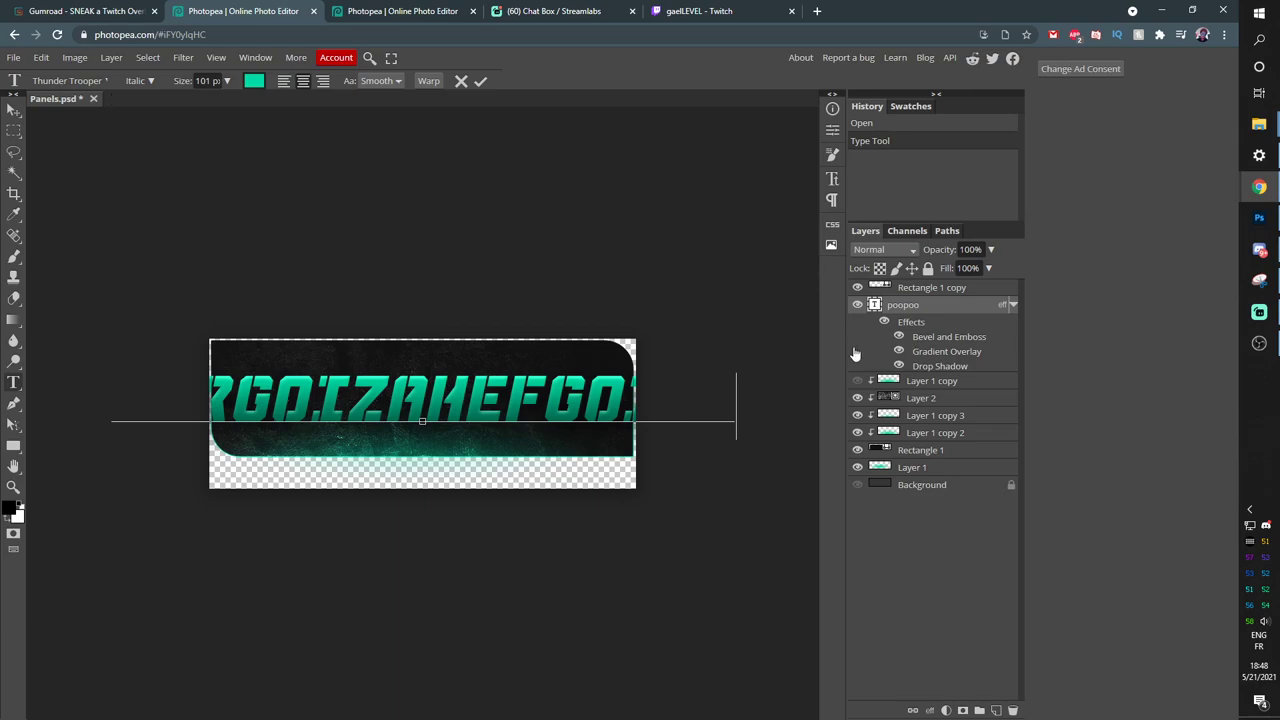
double_click(876, 304)
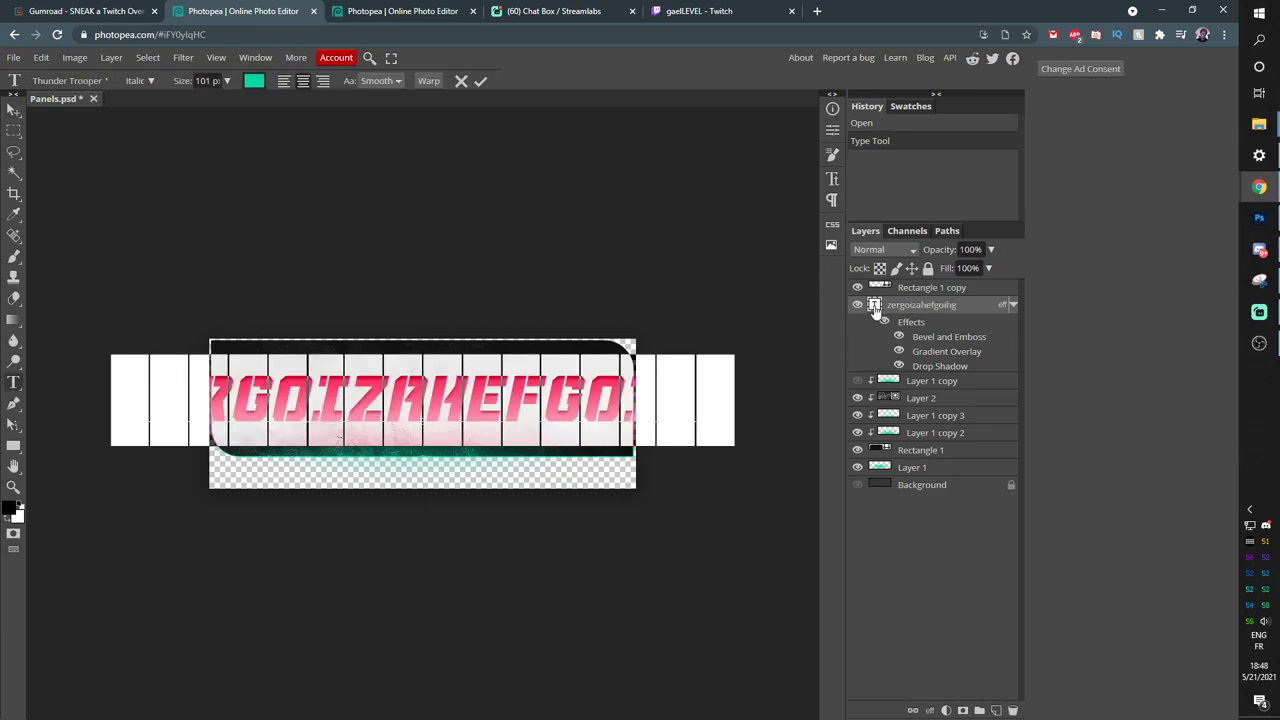
click(101, 80)
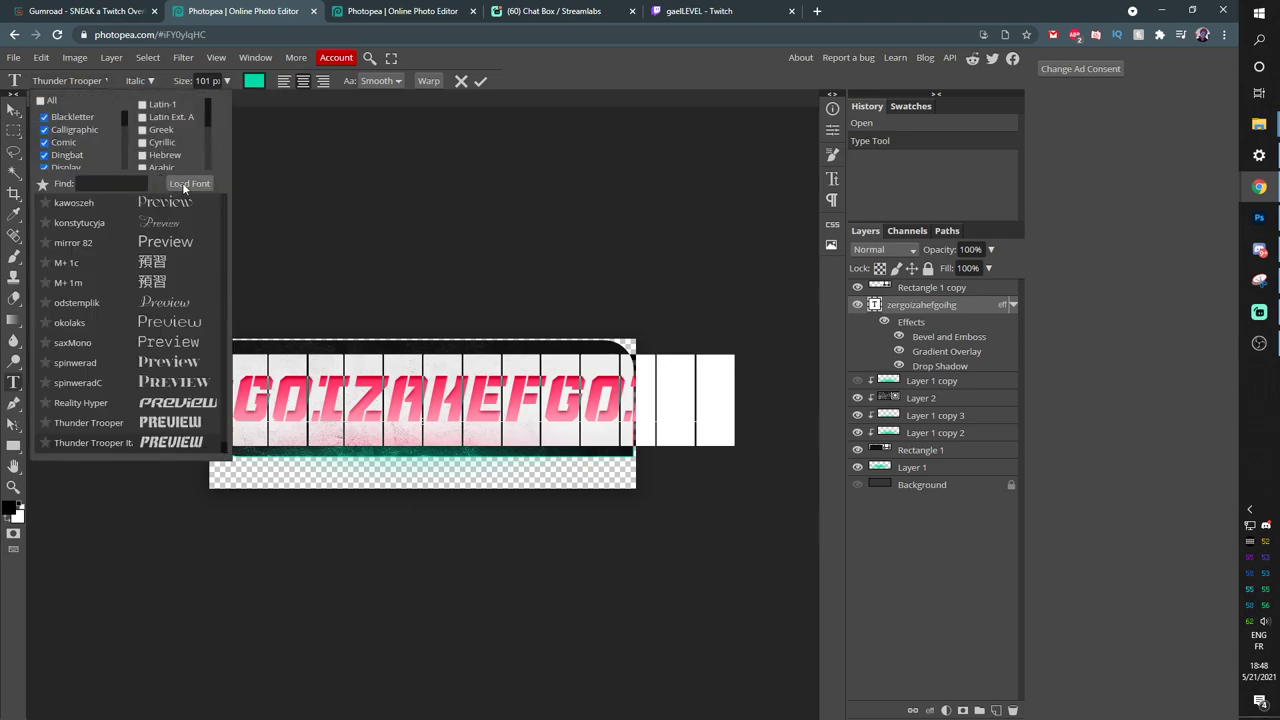
click(186, 184)
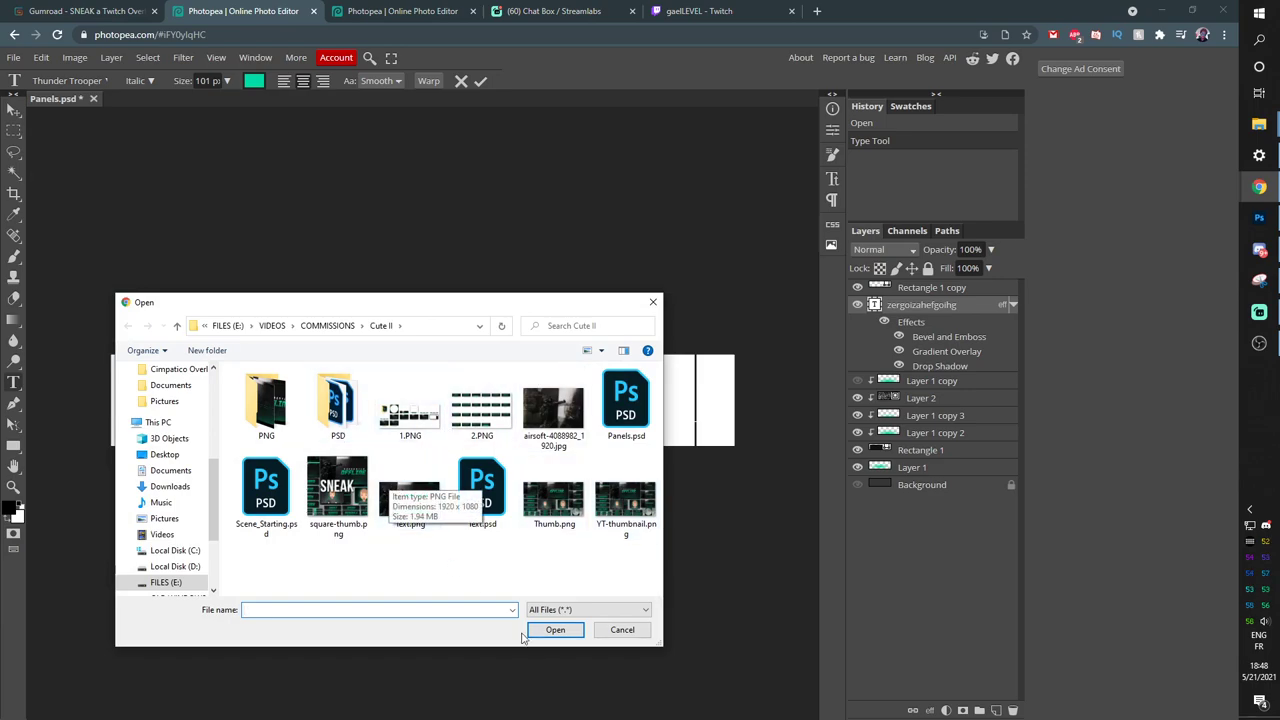
click(614, 631)
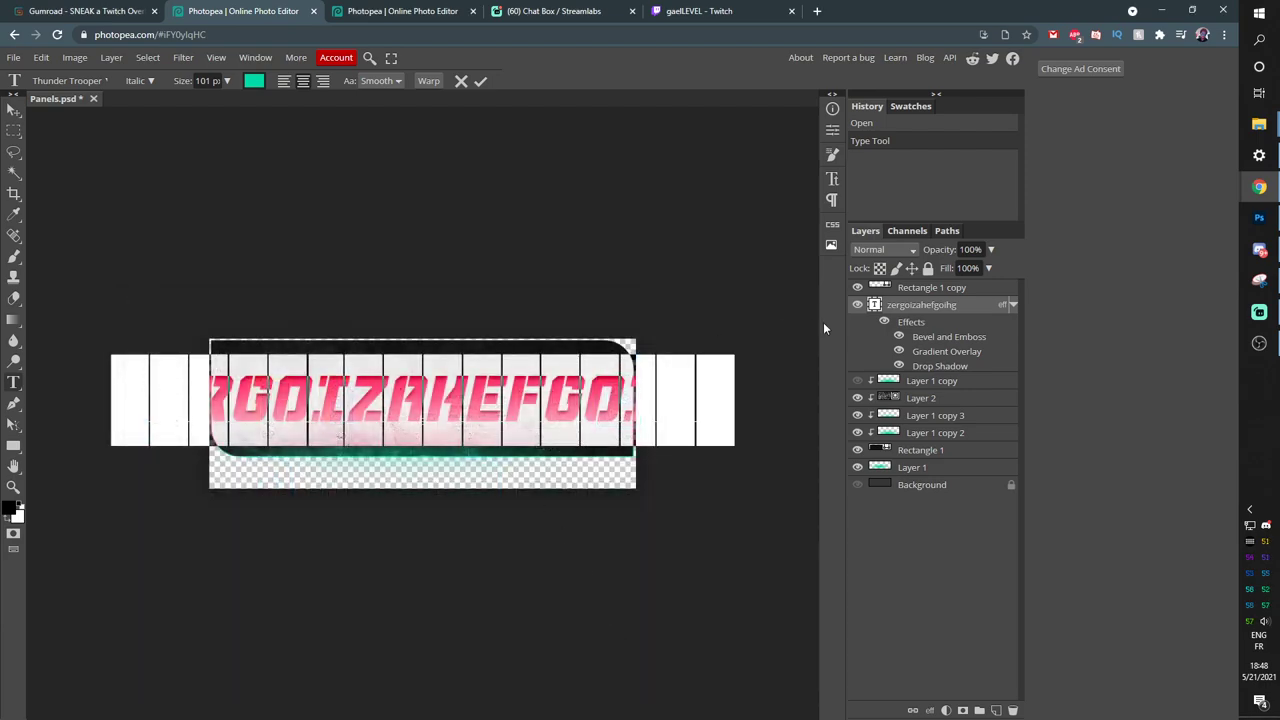
key(ctrl+Return)
key(b)
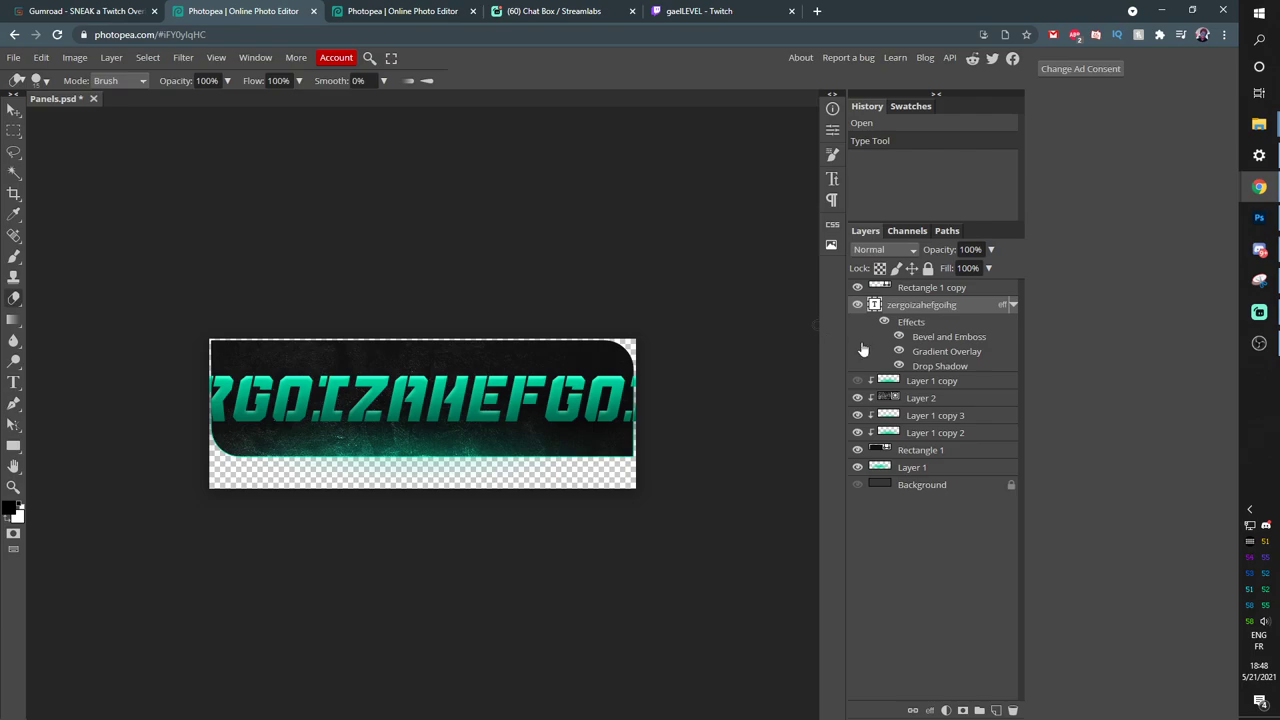
double_click(874, 305)
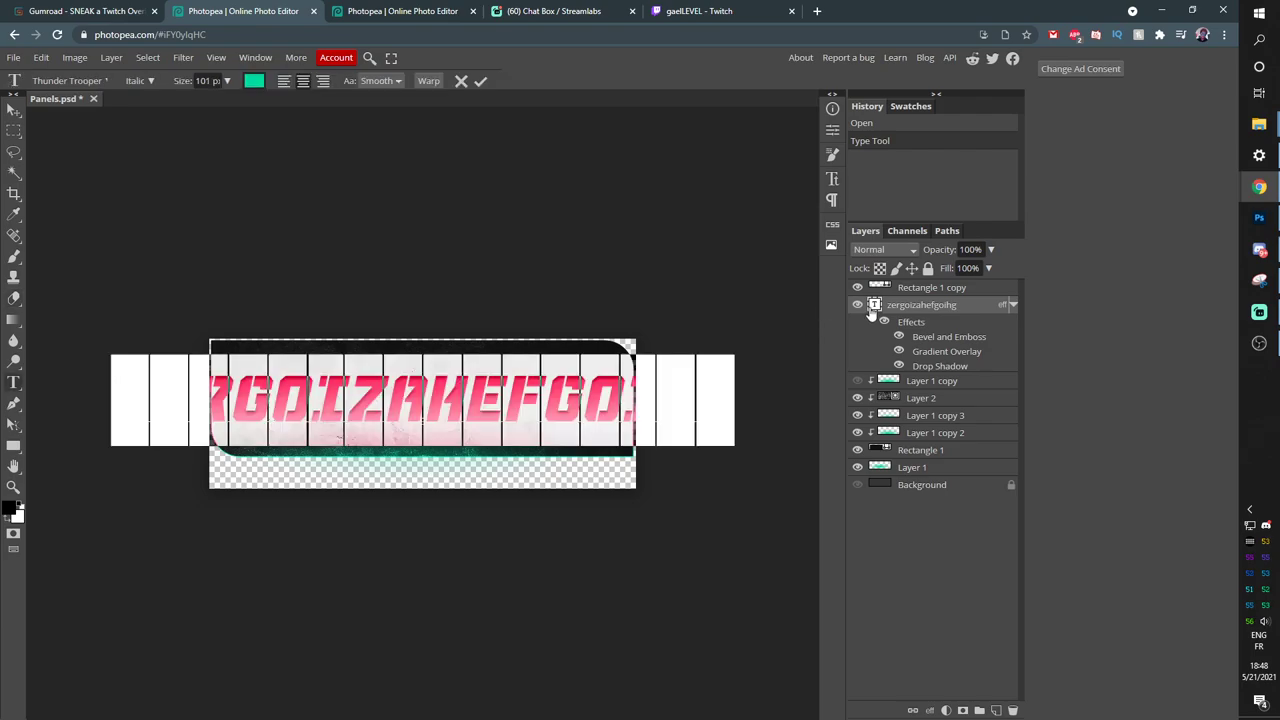
text(PEE PEE)
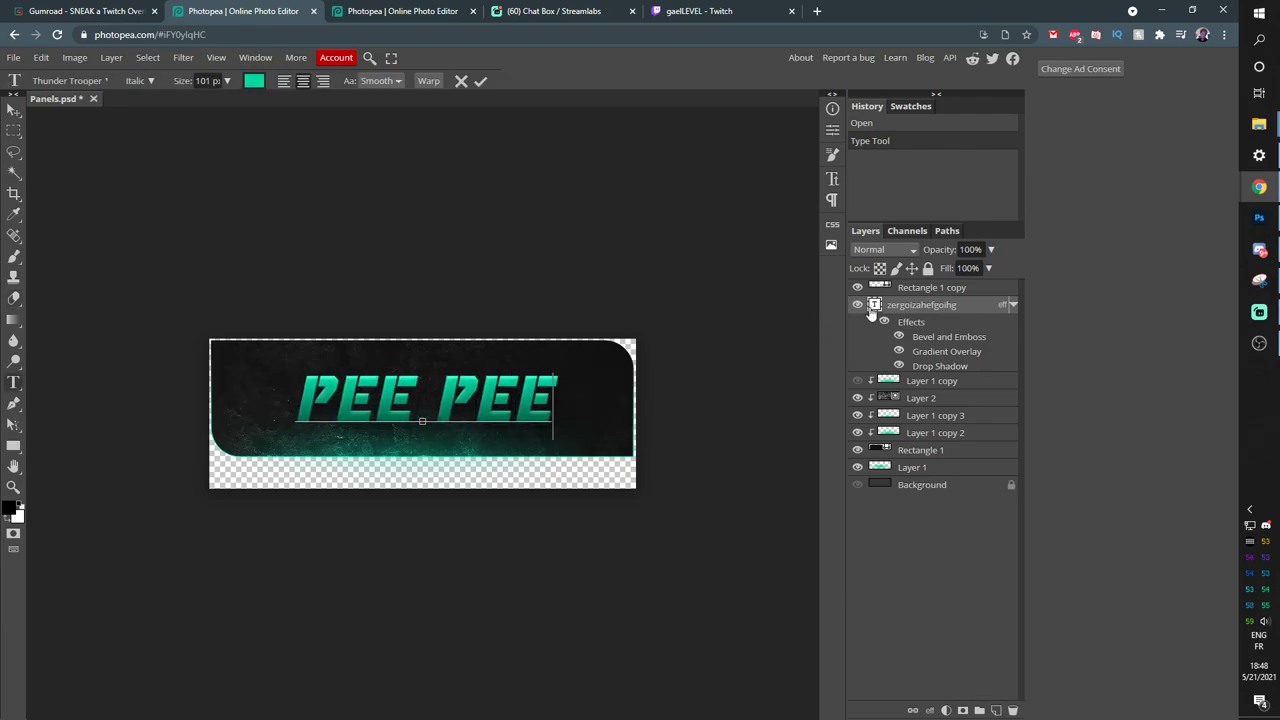
Open the Text.psd scene template and overwrite the 'POO POO 3' headline with 'PEE PEE'.
click(57, 12)
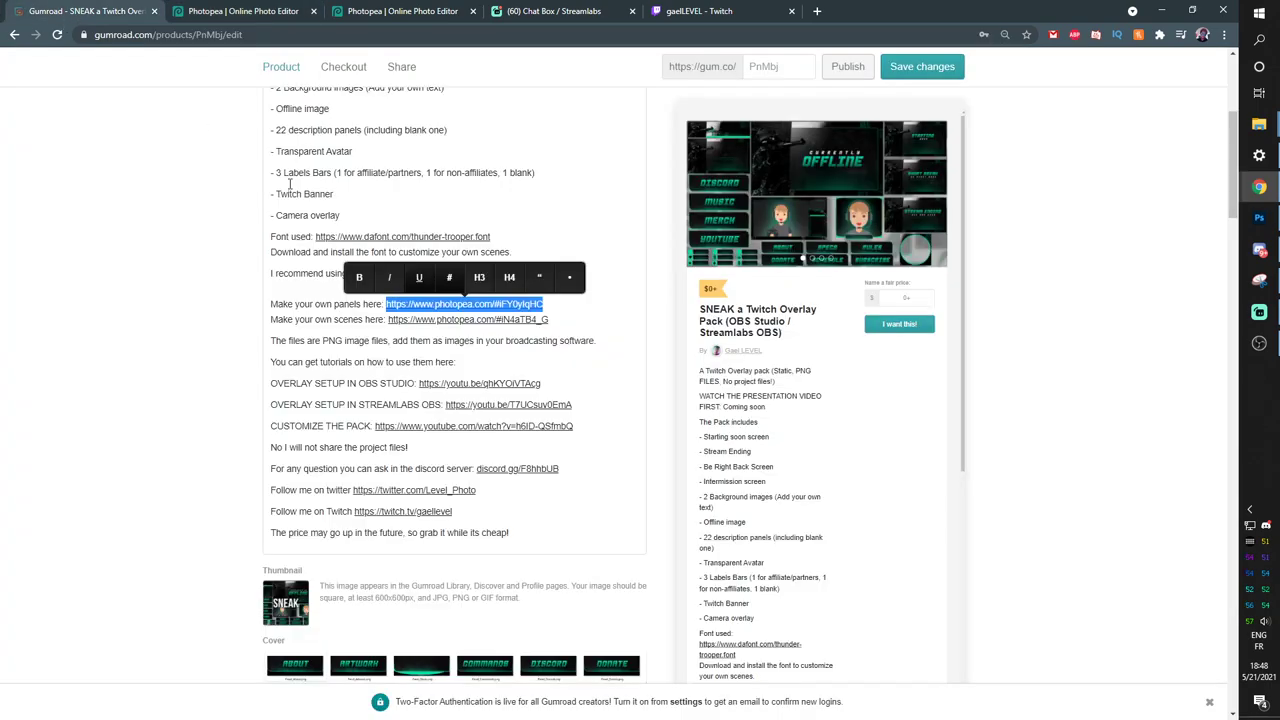
click(396, 319)
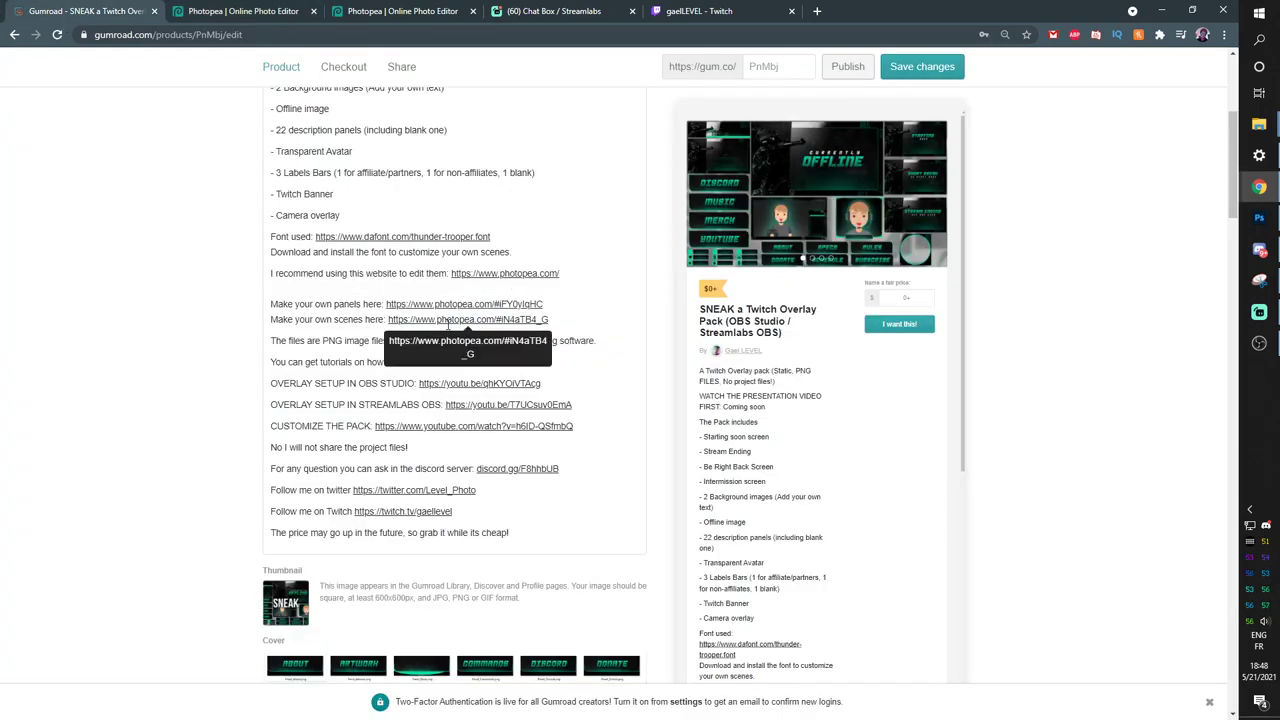
click(359, 14)
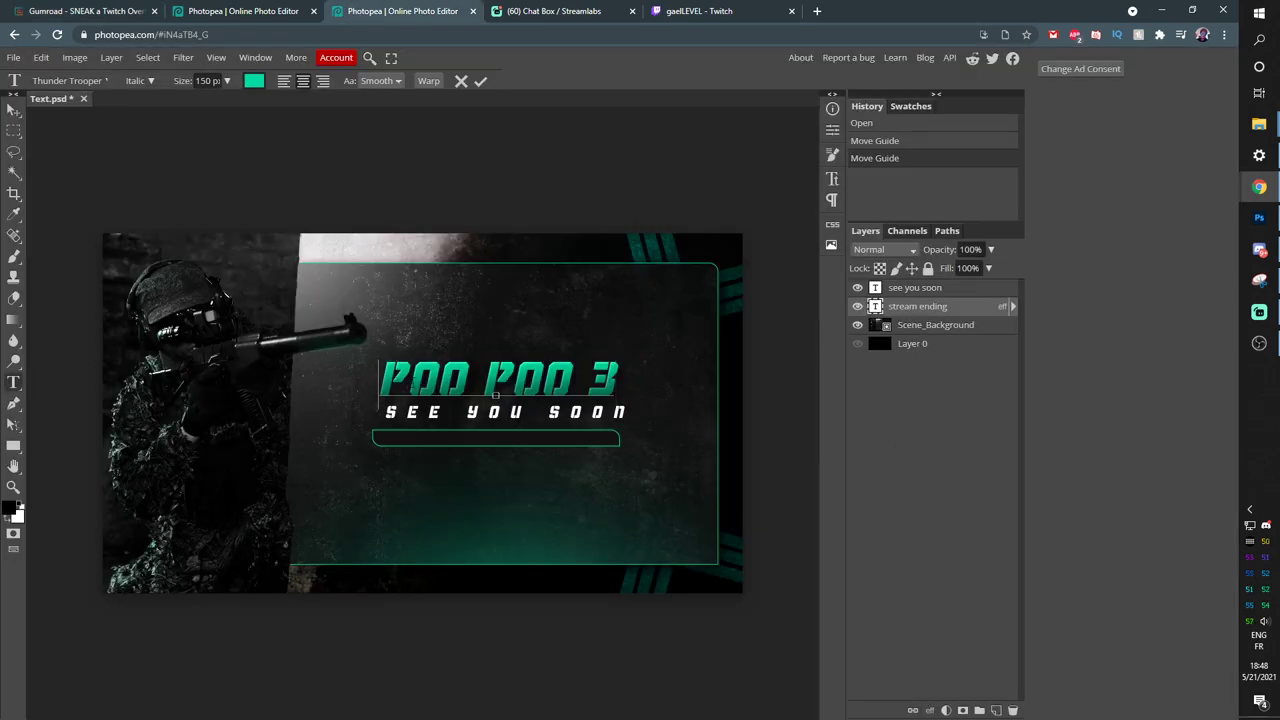
drag(381, 380, 622, 392)
text(PEE PEE)
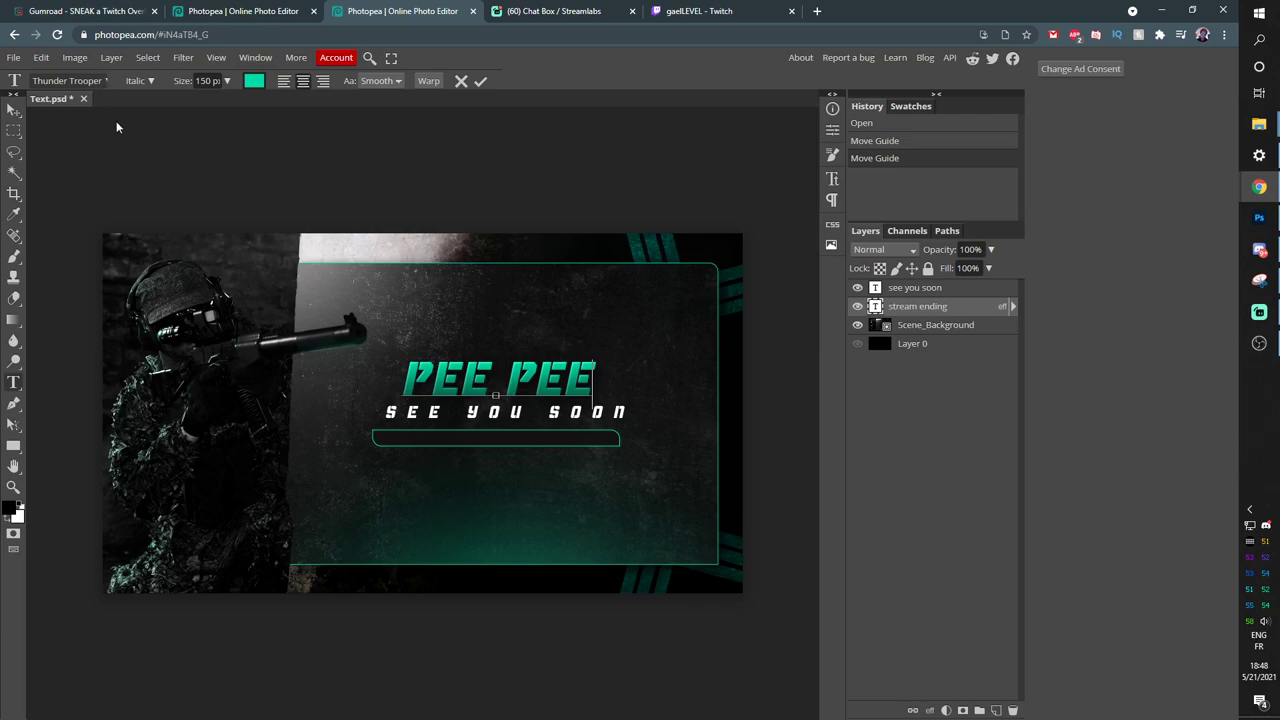
click(68, 80)
click(186, 184)
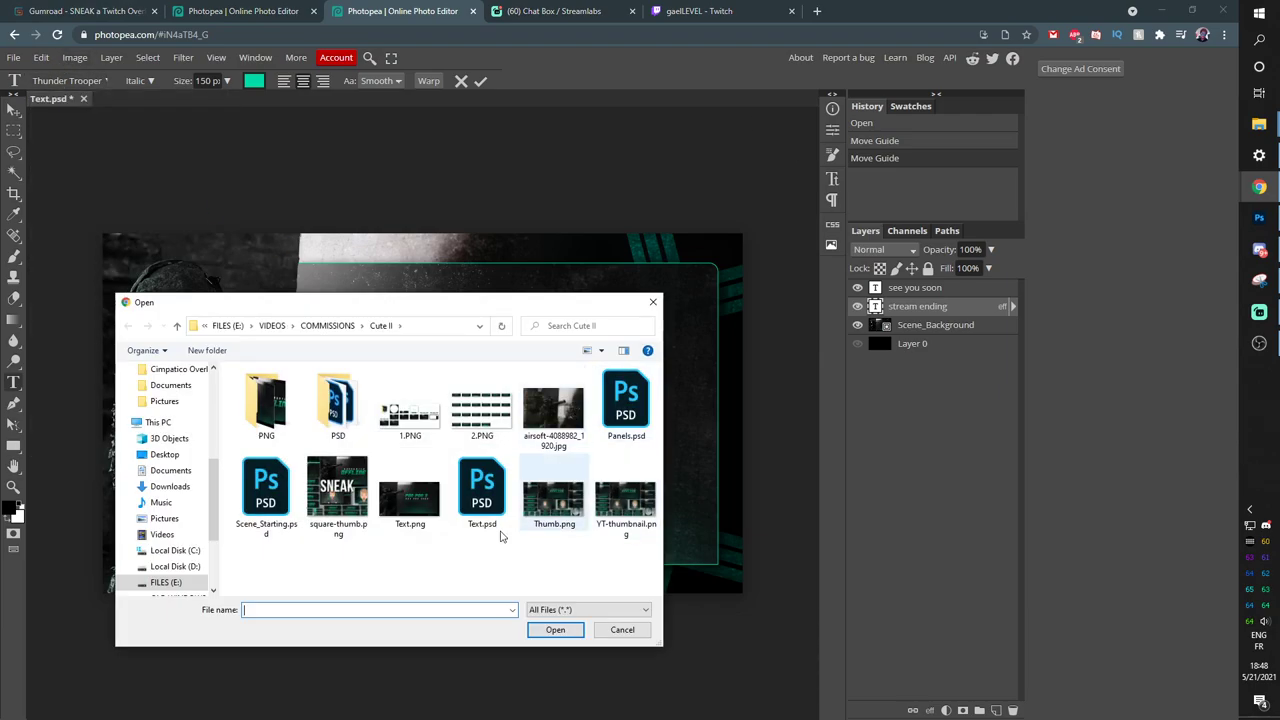
click(614, 631)
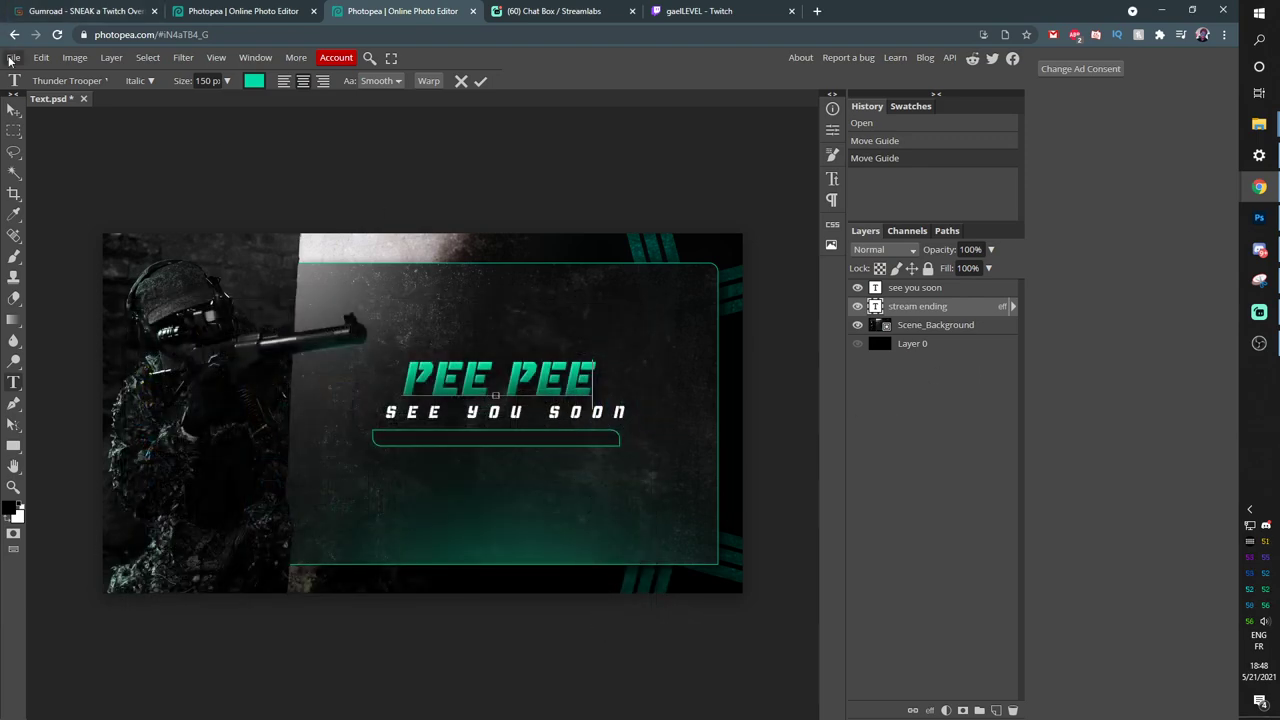
Export the PEE PEE scene as the PNG file Text (1).png.
click(11, 58)
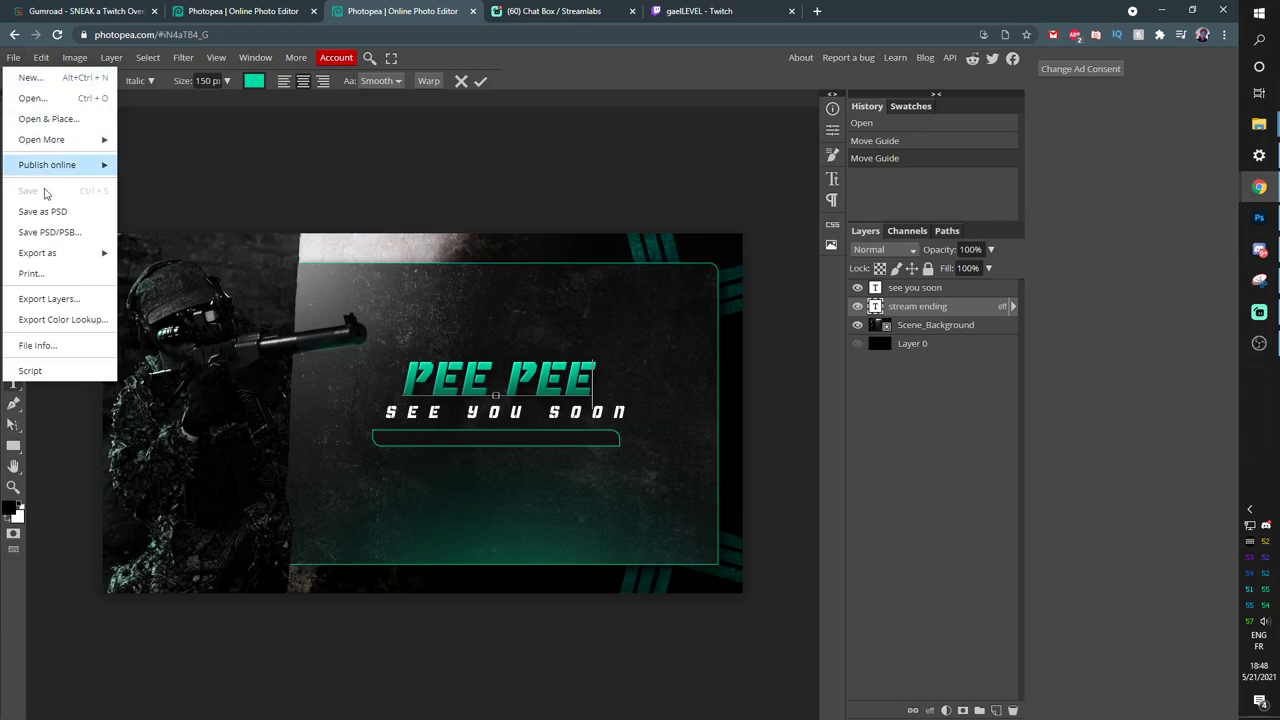
mouse_move(71, 259)
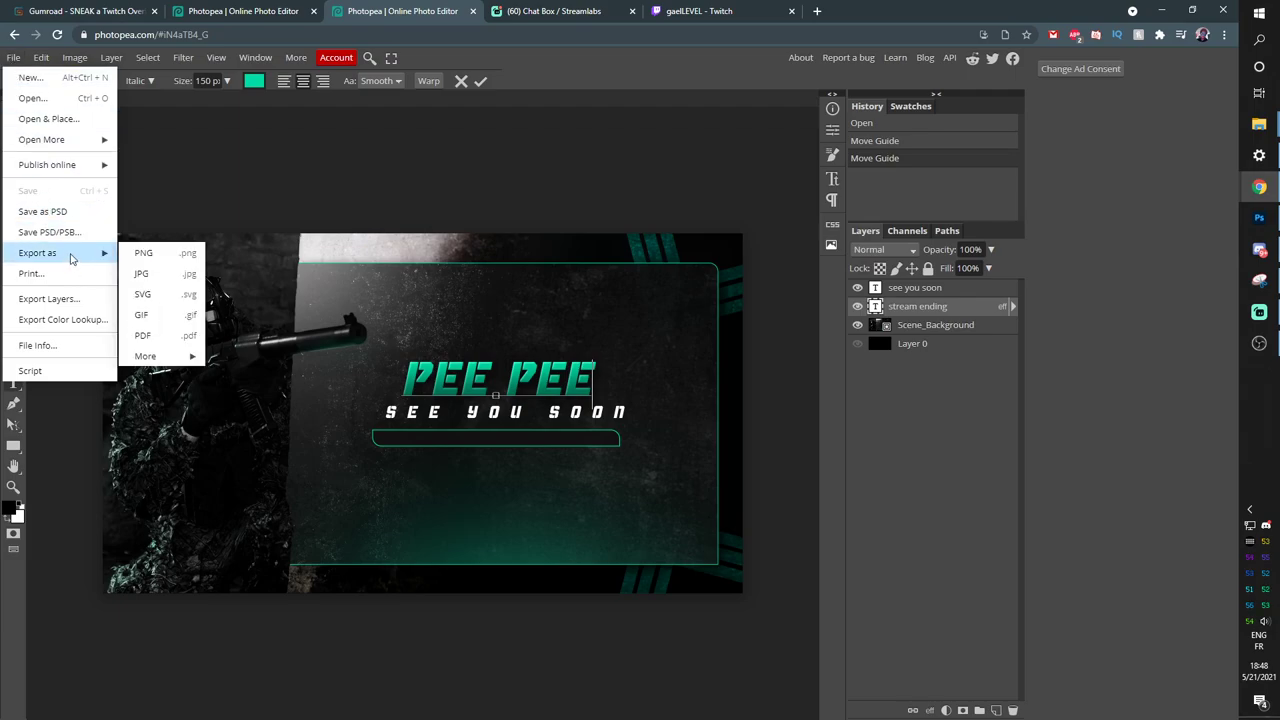
click(162, 262)
click(529, 309)
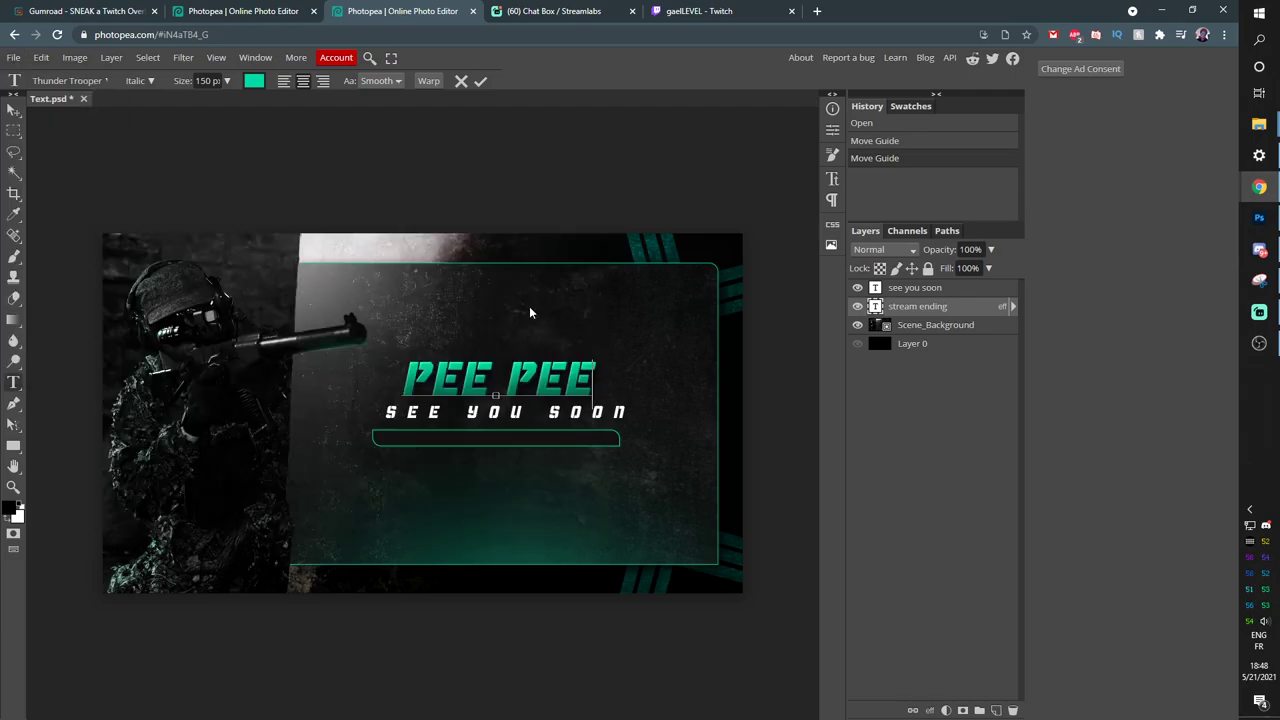
click(556, 630)
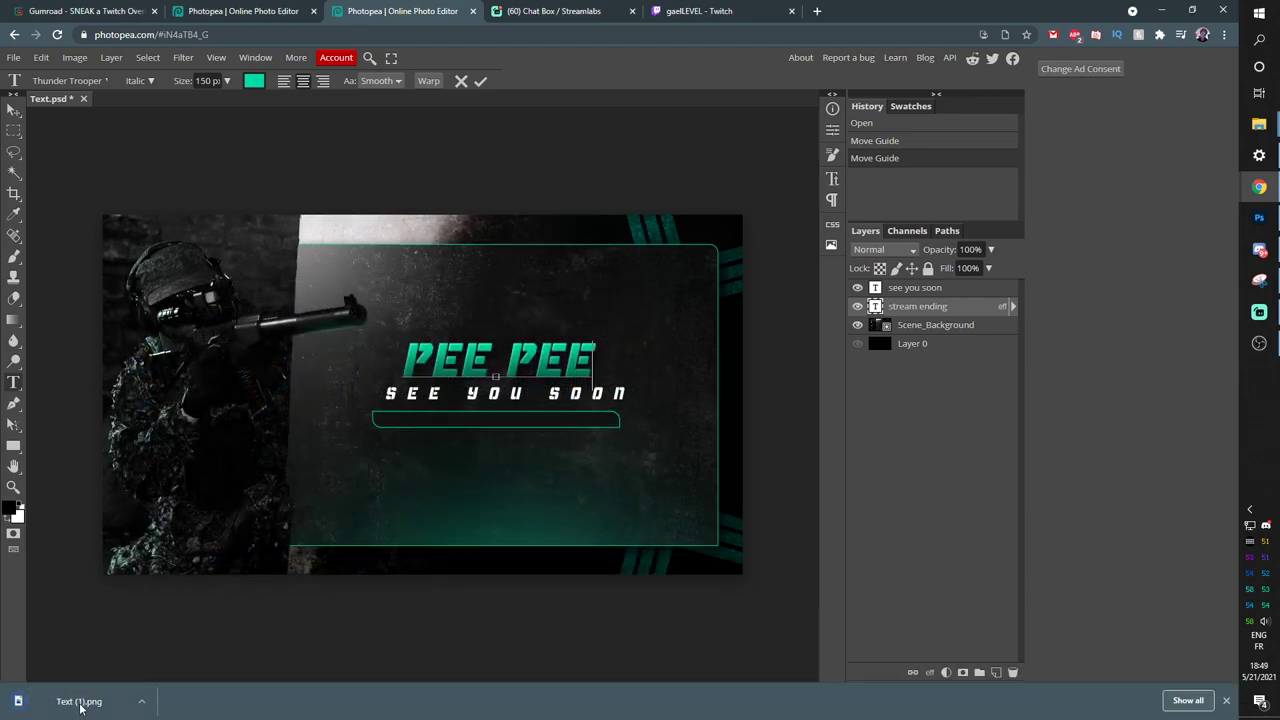
Check the exported Text (1).png, then return to the Gumroad product page.
click(80, 704)
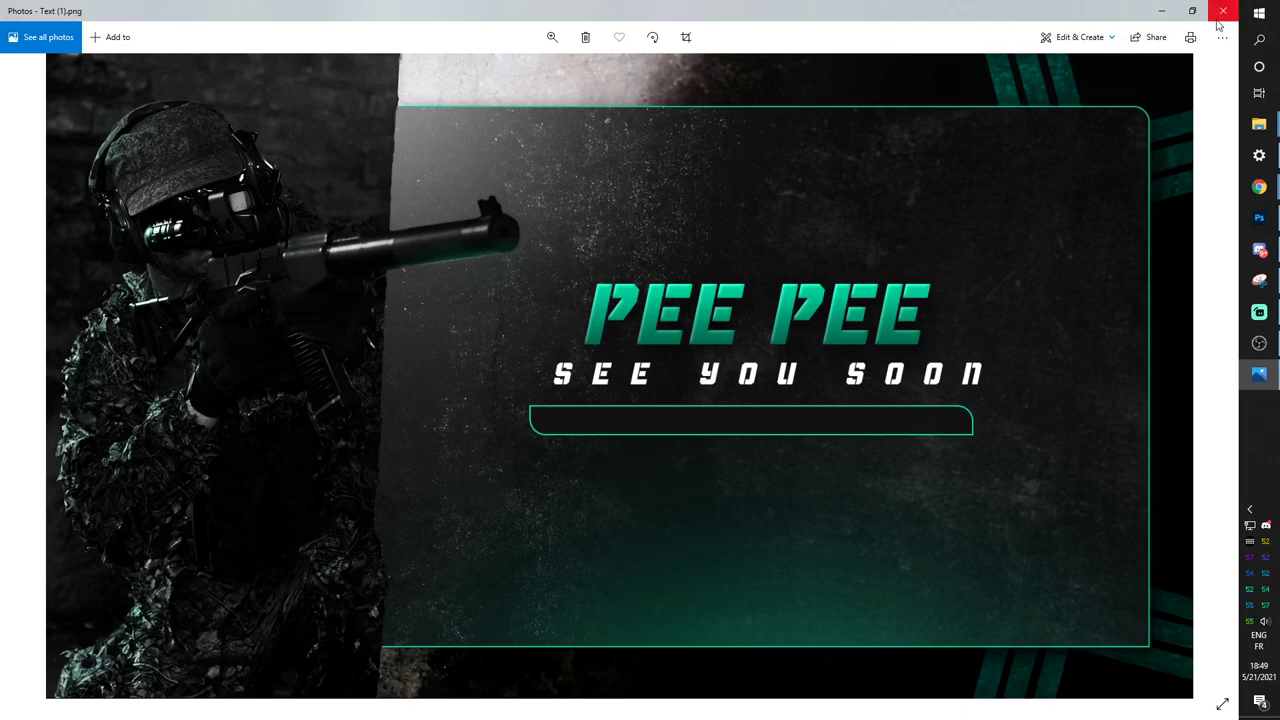
click(1222, 12)
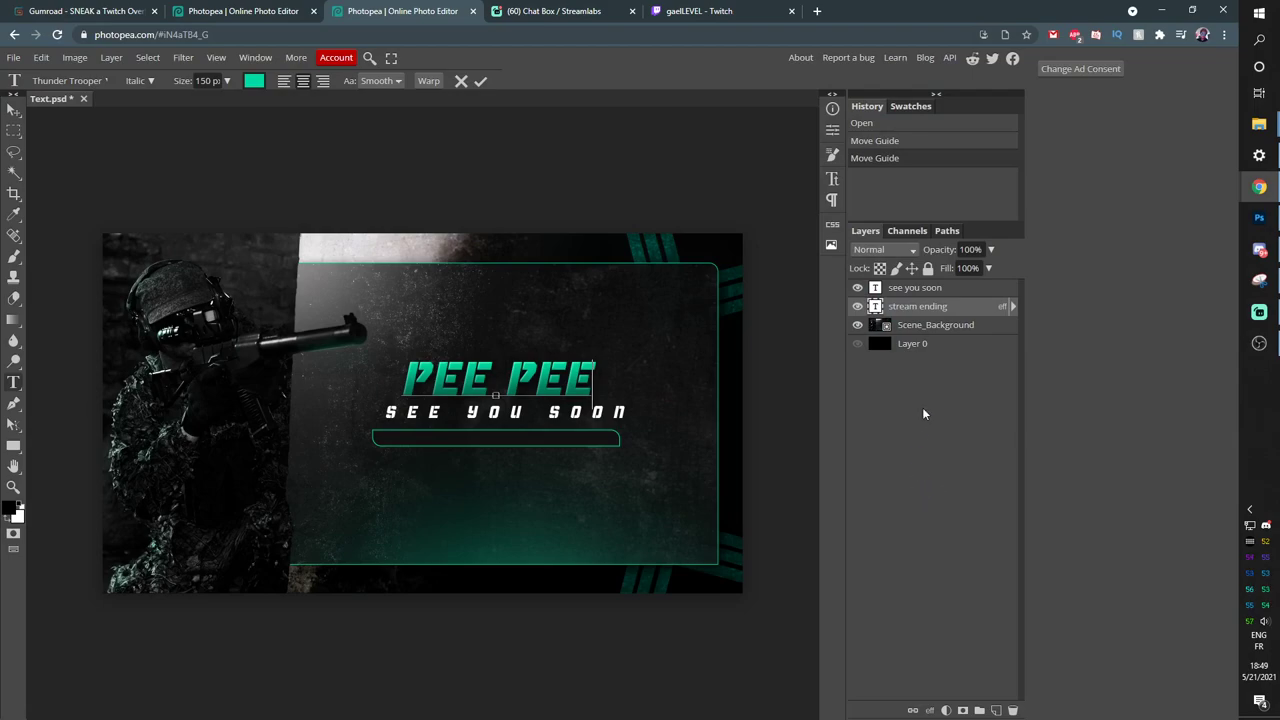
click(12, 110)
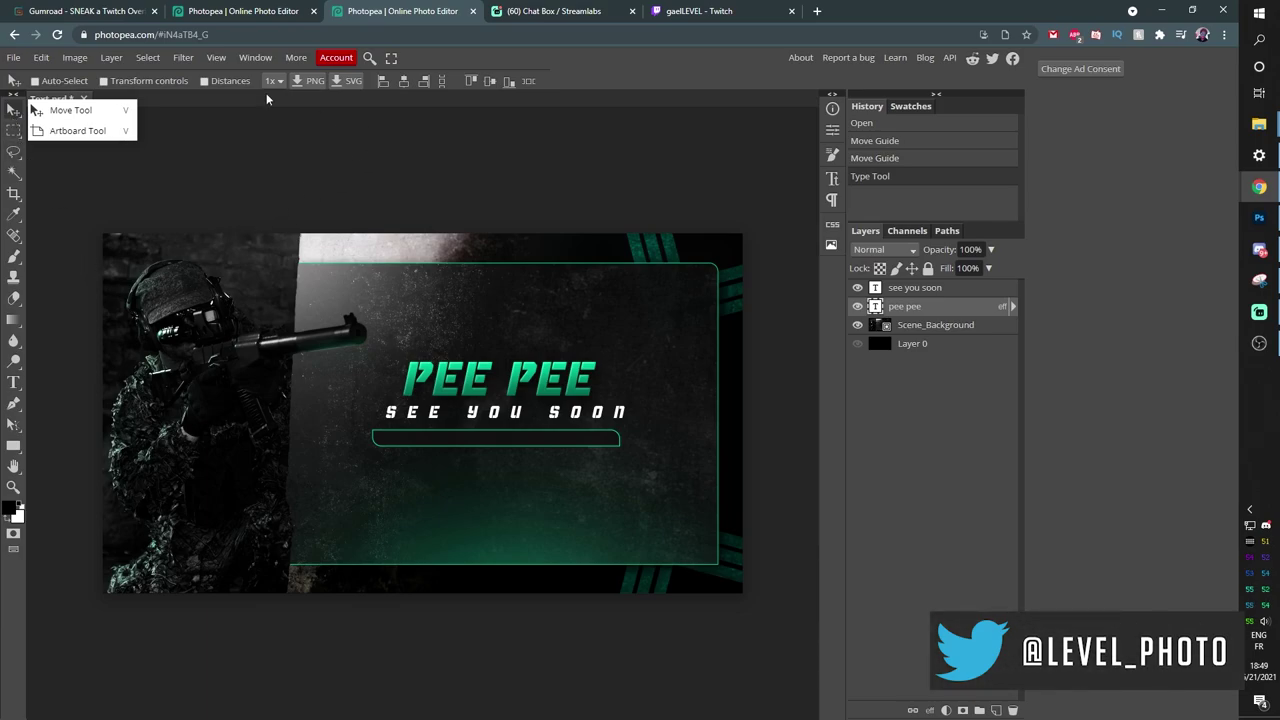
key(ctrl+1)
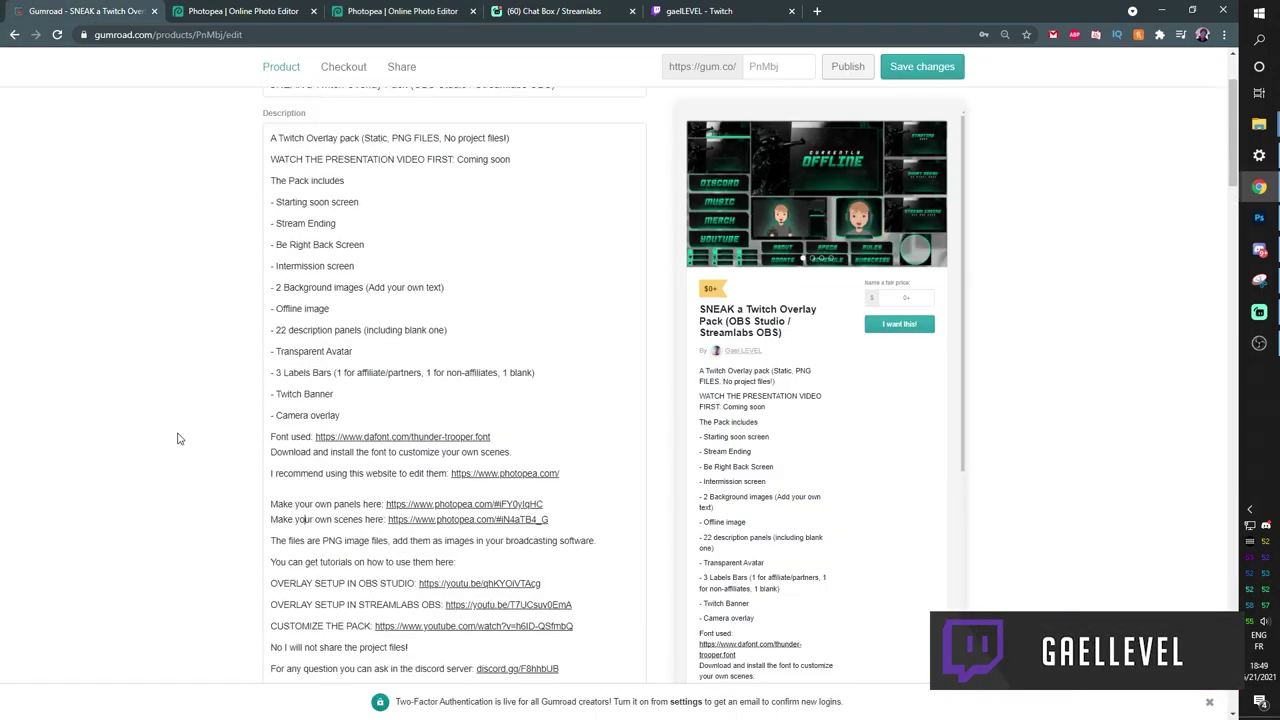
Open the creator's Gumroad profile in a new tab and scroll through its overlay and stinger packs.
scroll(178, 438, up, 2)
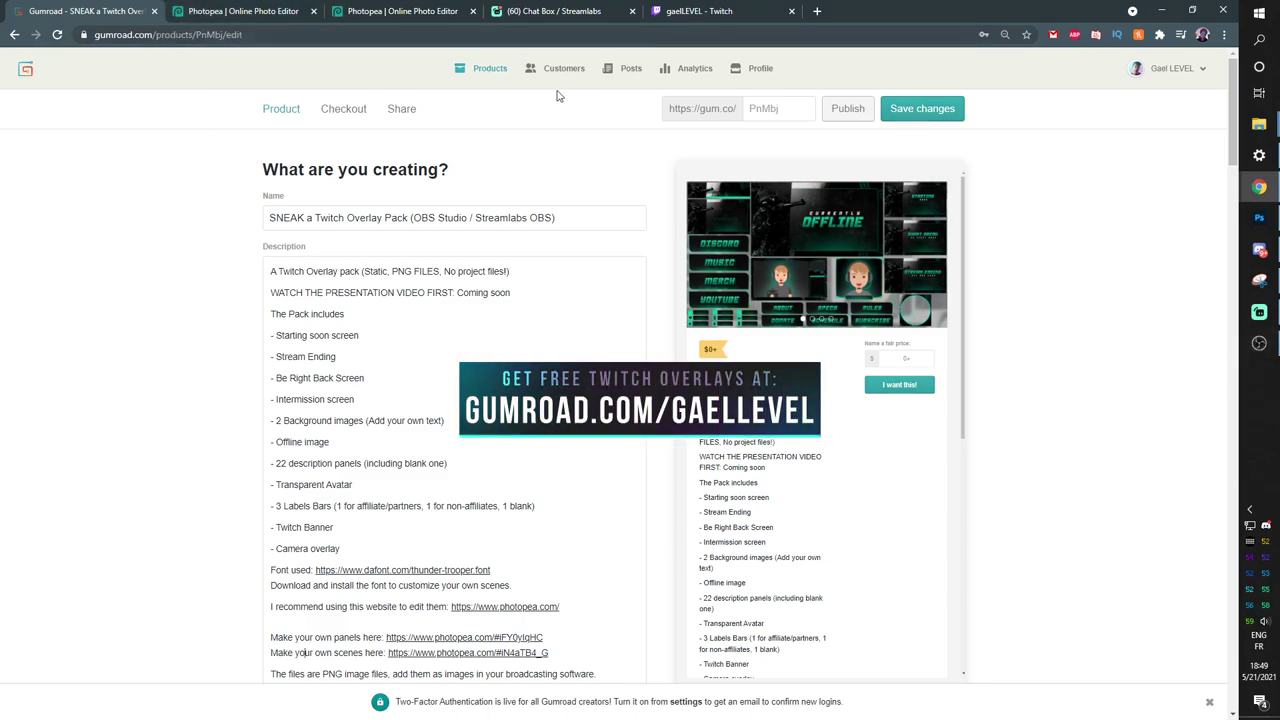
middle_click(765, 70)
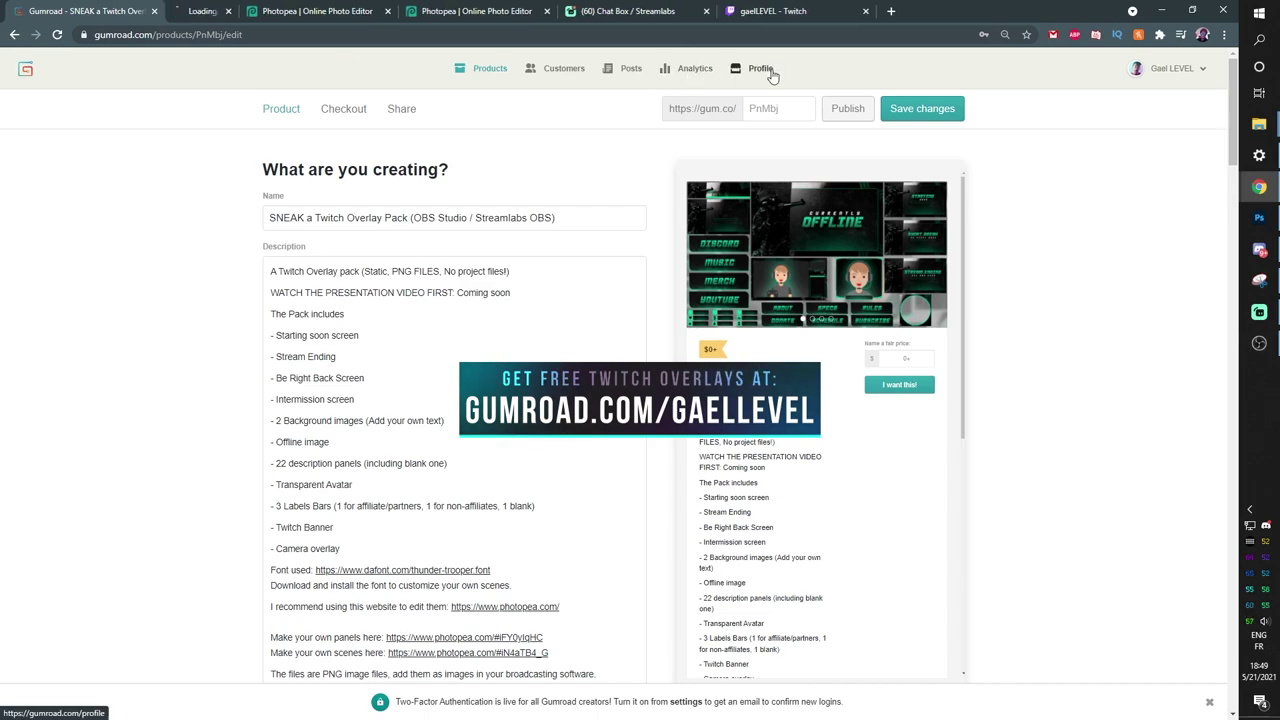
click(233, 13)
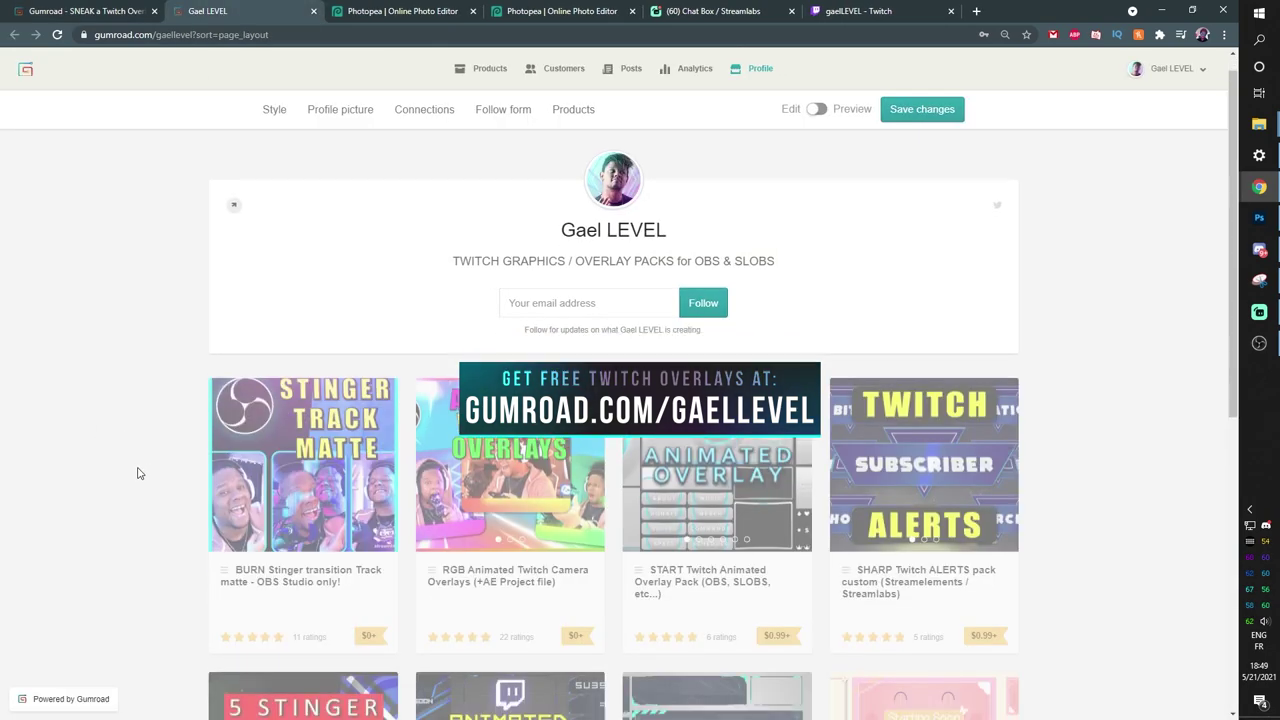
scroll(150, 460, down, 1)
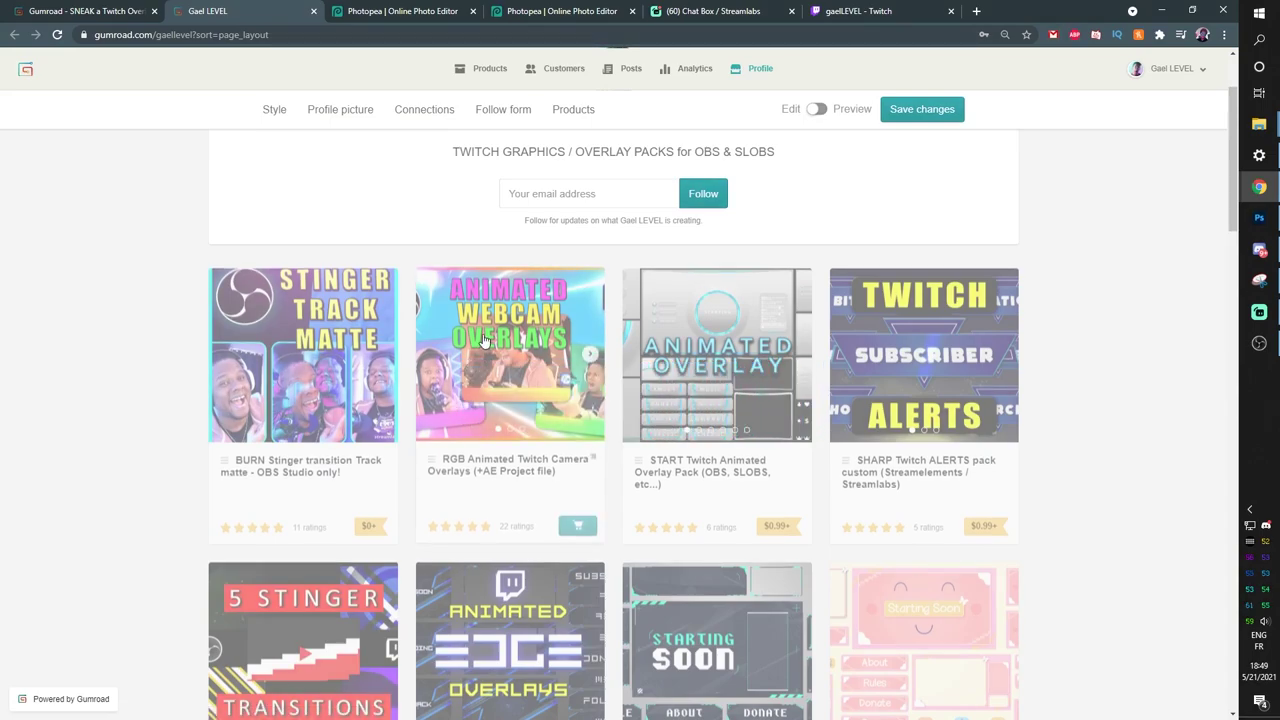
mouse_move(528, 429)
scroll(528, 429, down, 4)
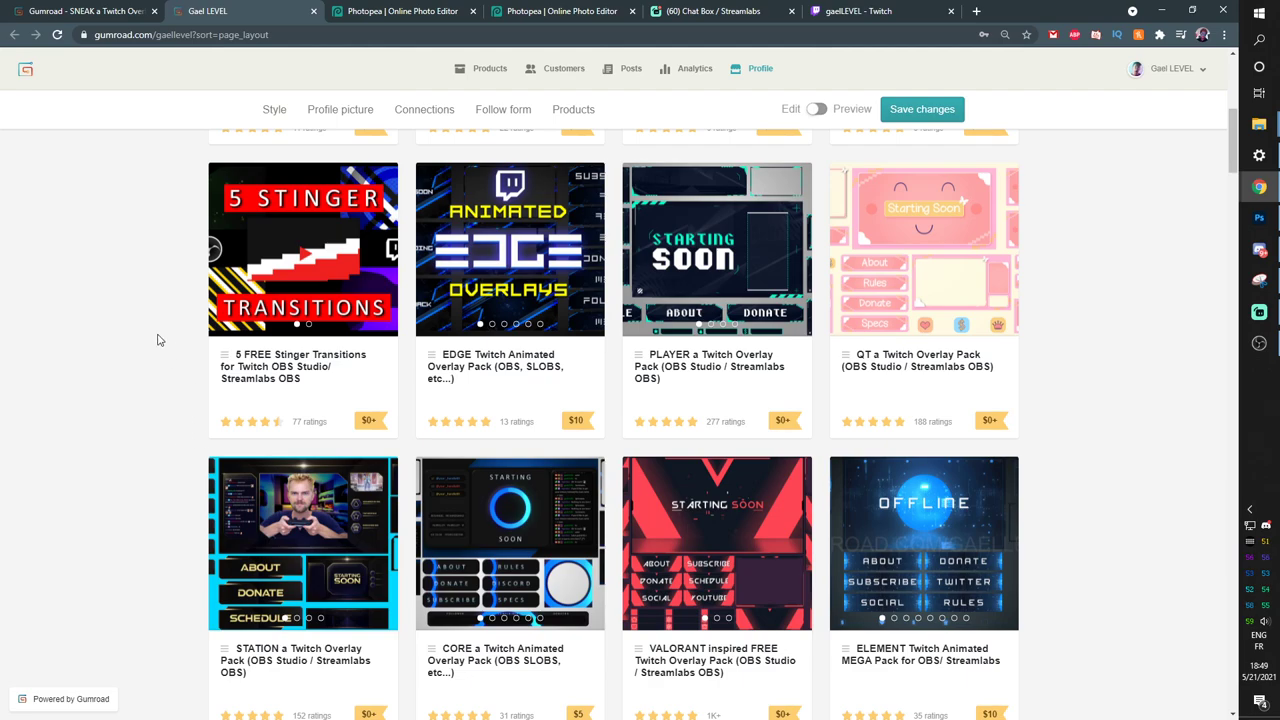
scroll(157, 340, down, 3)
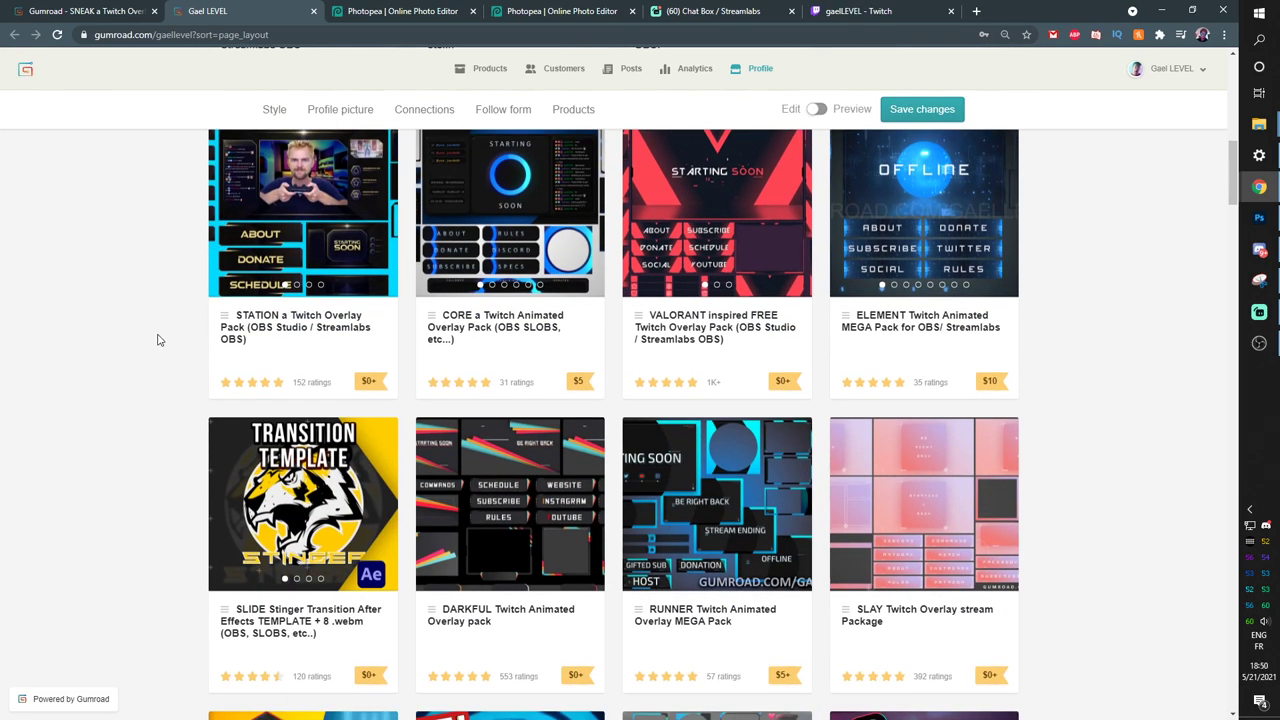
scroll(157, 340, up, 5)
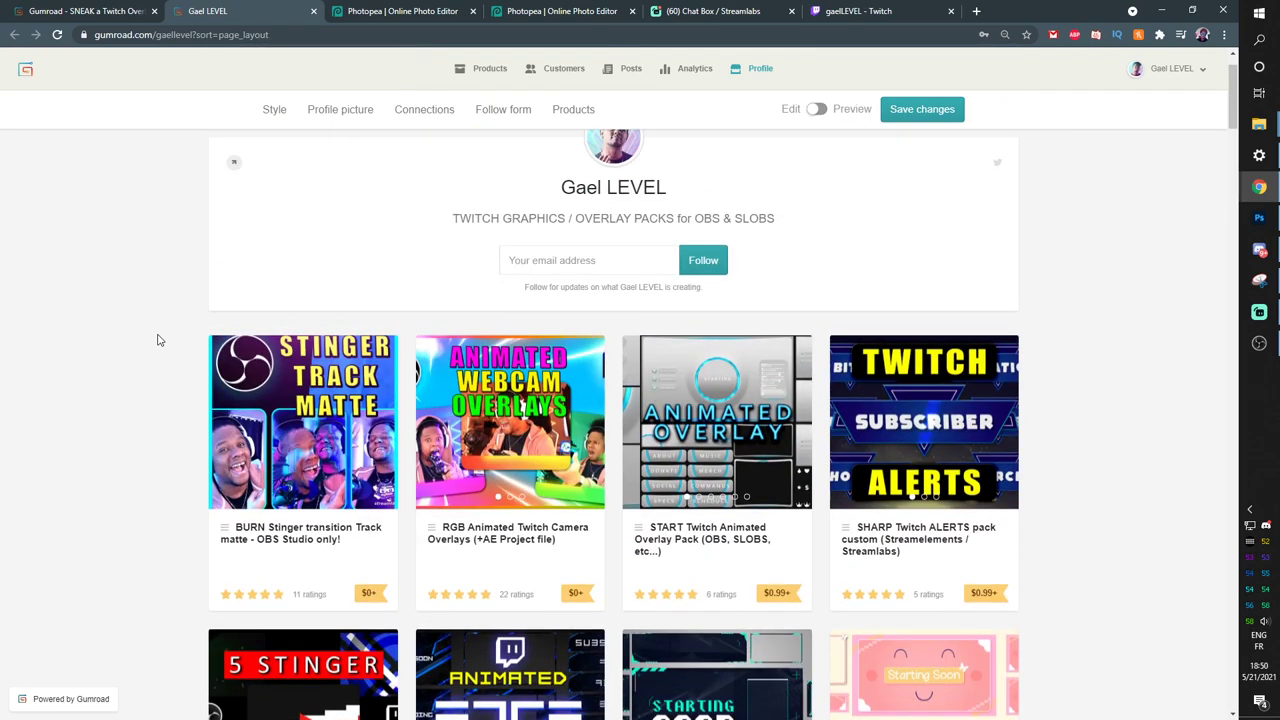
scroll(157, 340, up, 1)
Bring OBS Studio back to the front and deselect the cam overlay in the game scene.
mouse_move(1258, 345)
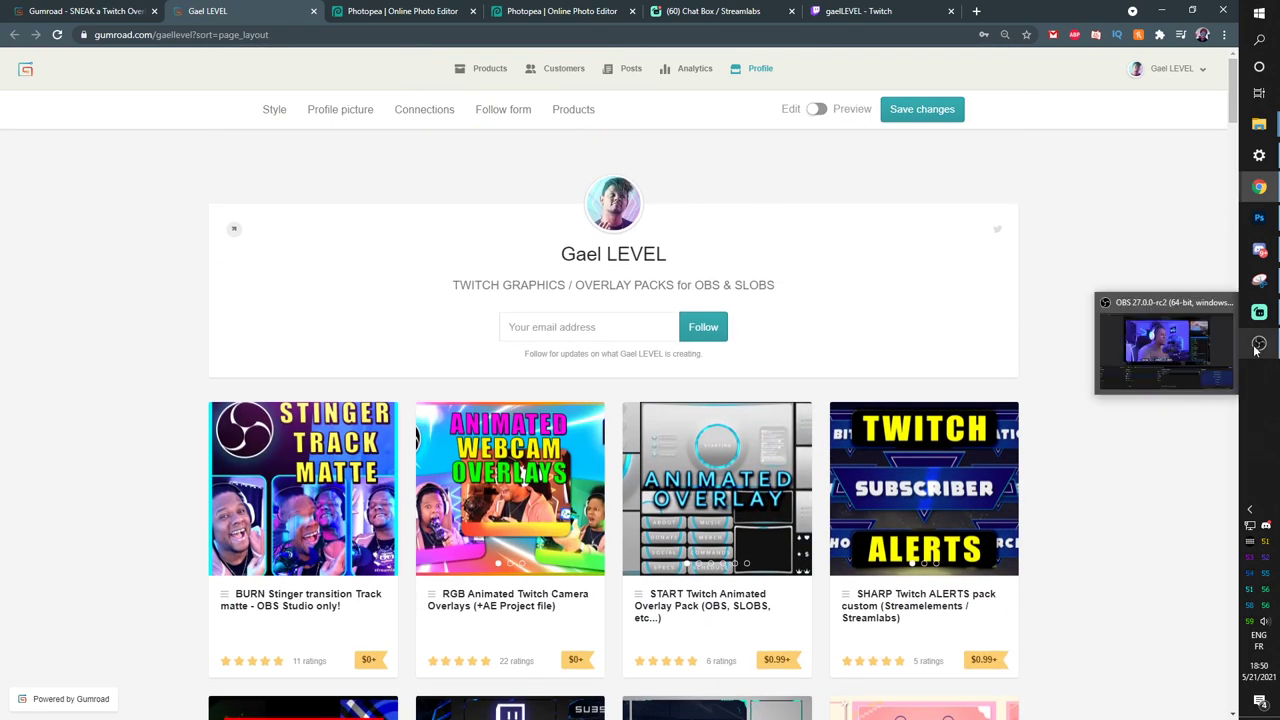
click(1257, 345)
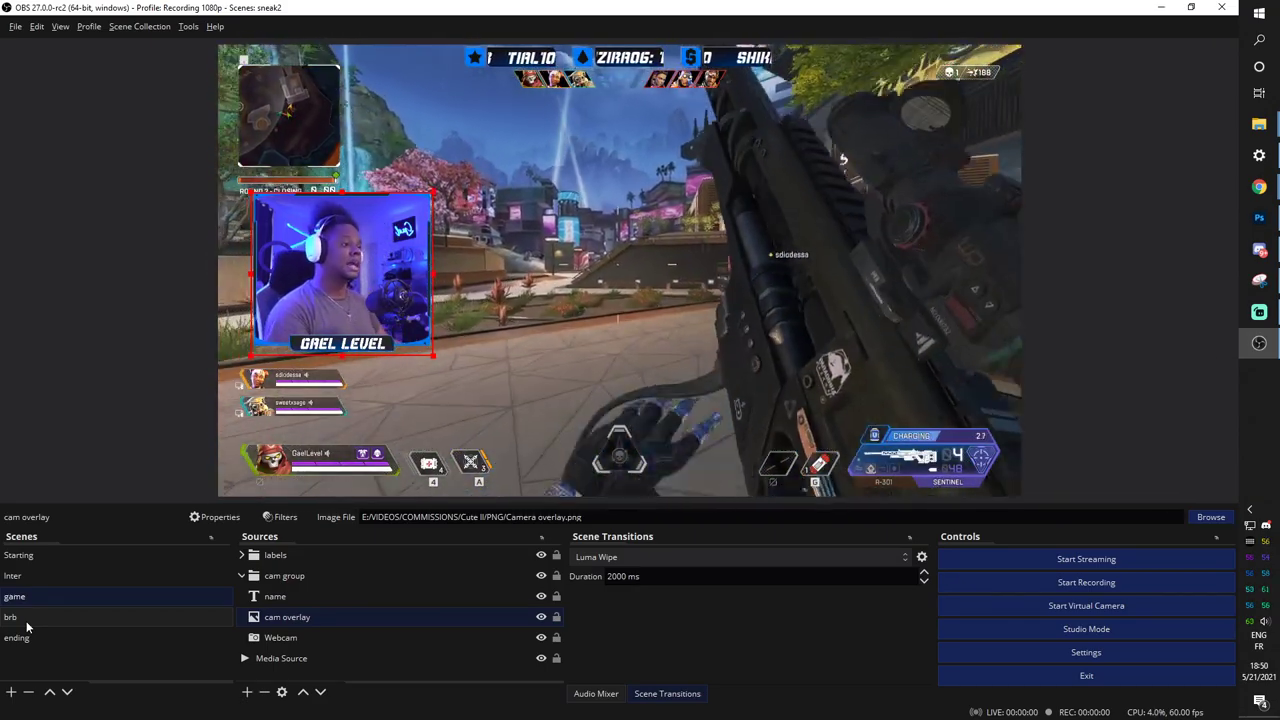
click(83, 391)
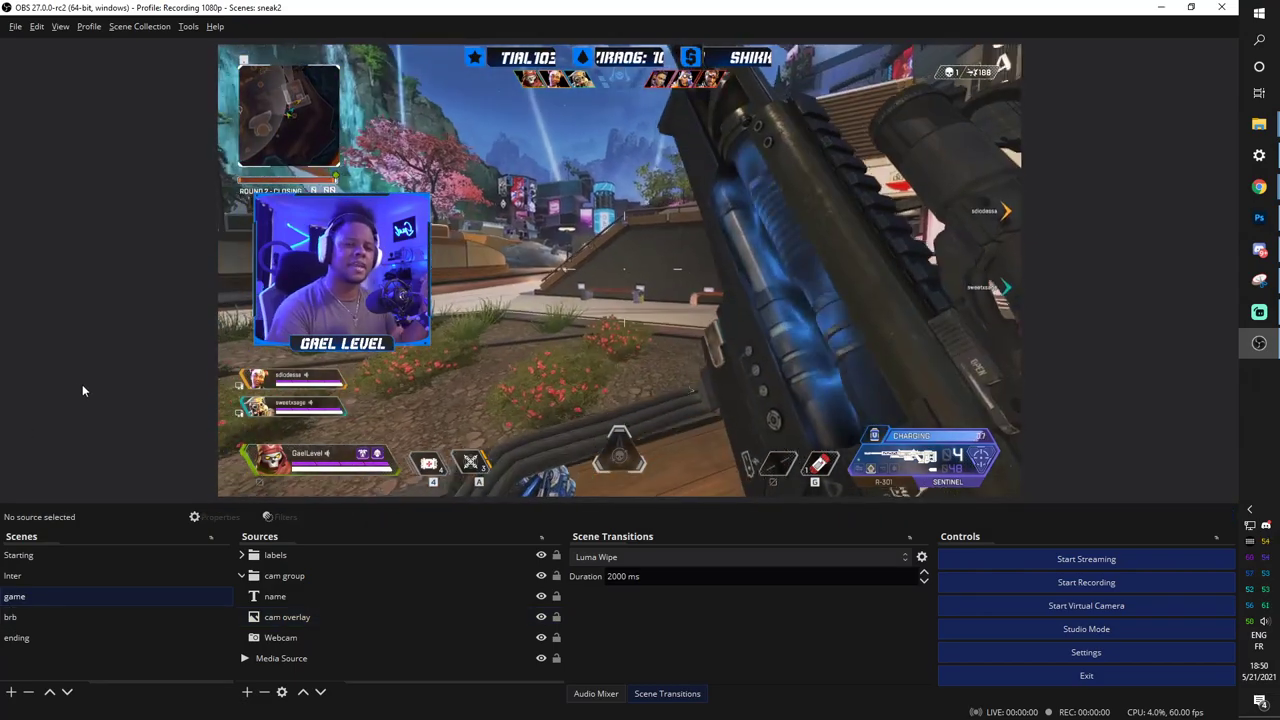